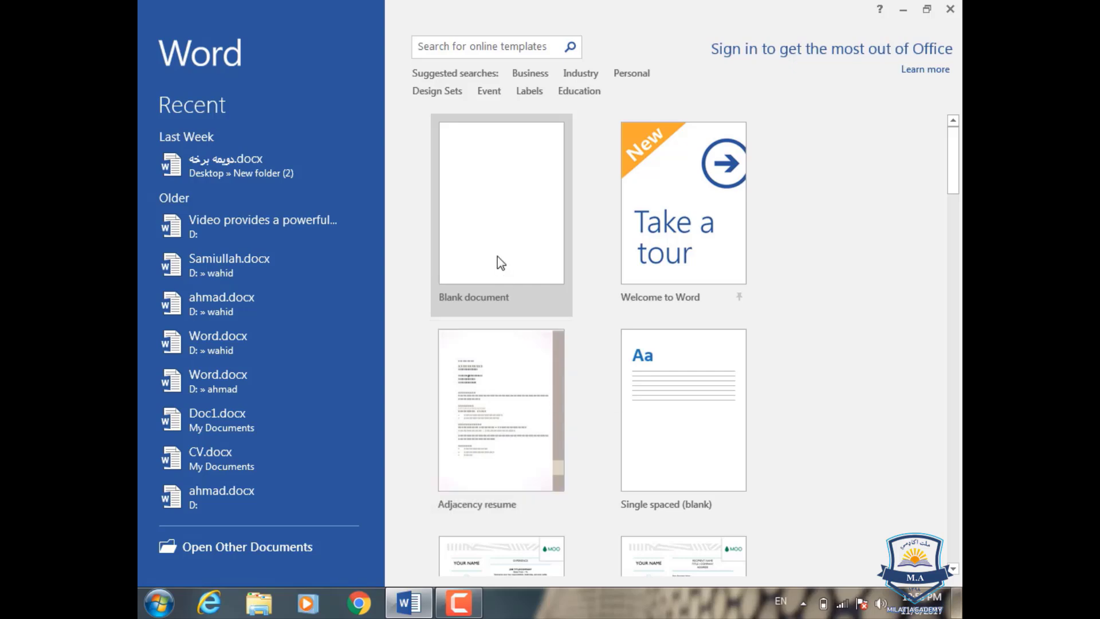
Create a new blank document.
left_click(494, 235)
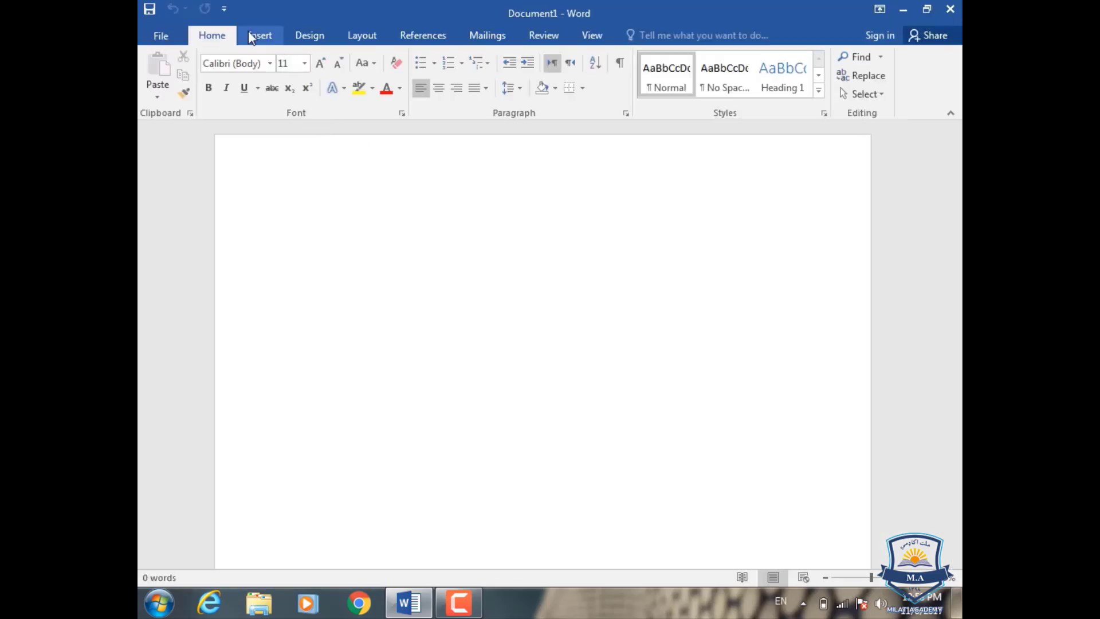
Draw a rectangle about 4.15" wide and 1.84" high near the top of the page, and undo it.
left_click(253, 34)
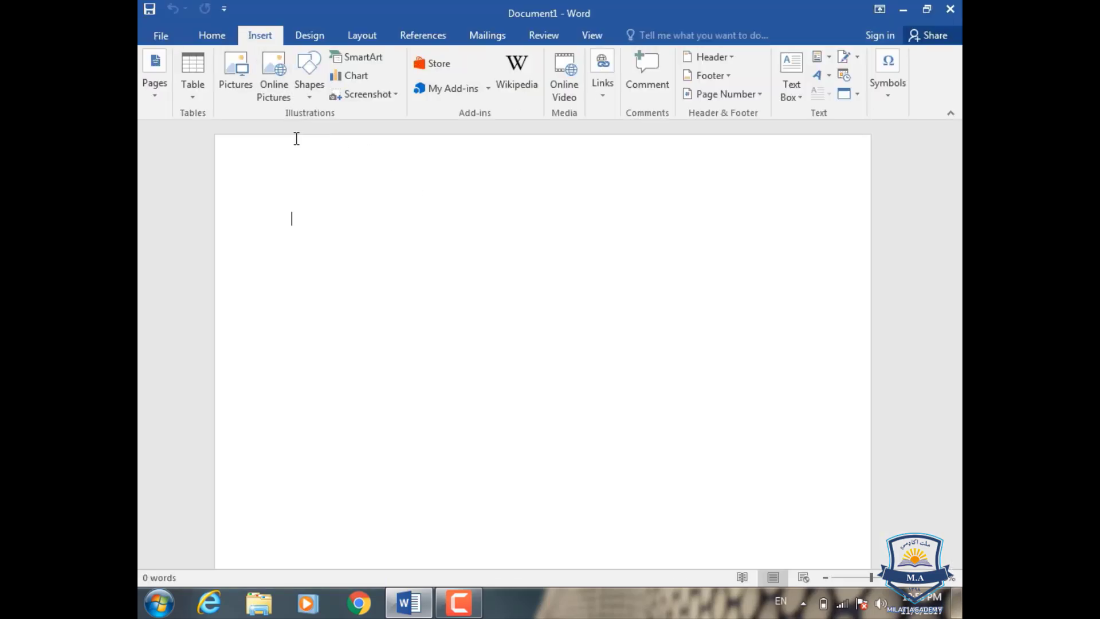
left_click(321, 77)
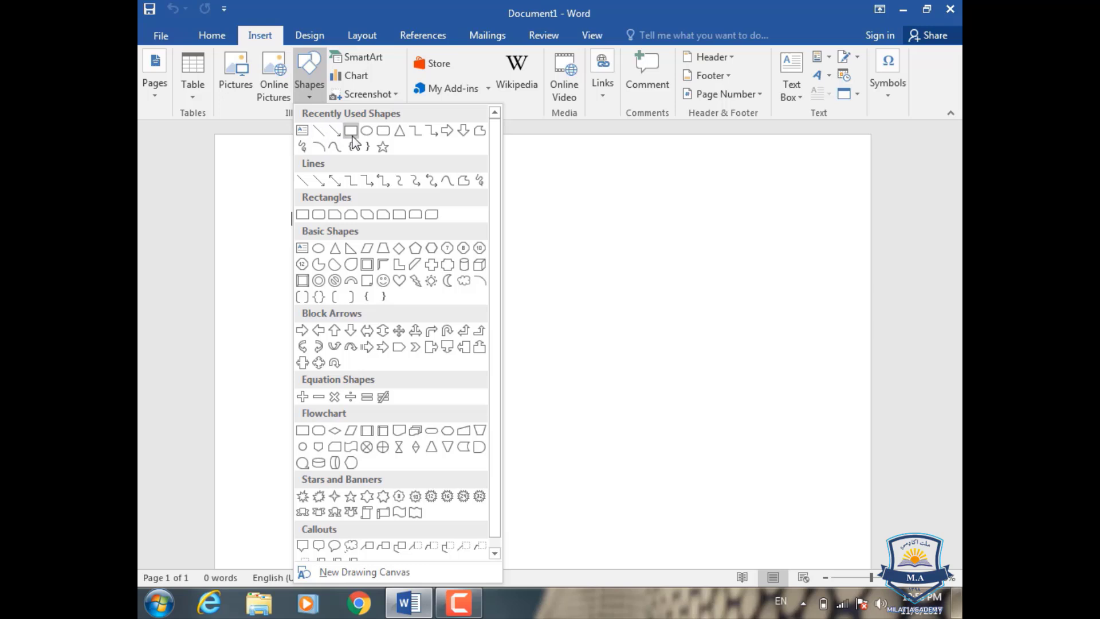
left_click(350, 131)
mouse_move(307, 199)
left_mouse_down()
mouse_move(681, 357)
mouse_move(628, 342)
left_mouse_up()
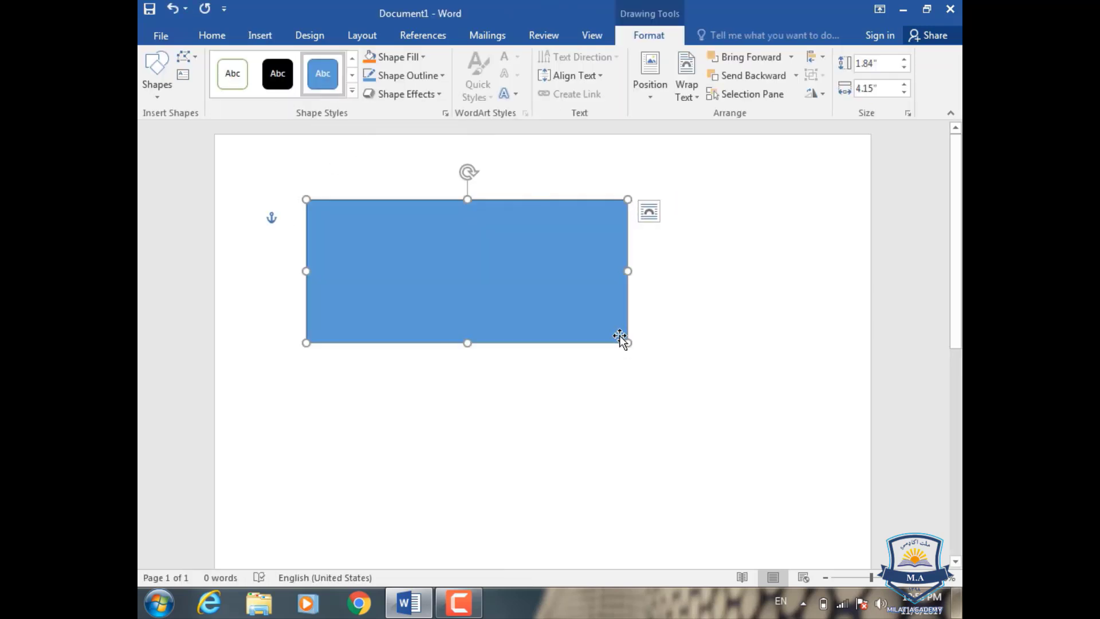
key("ctrl+z")
Draw a smiley face shape about 2.84" wide and 2.65" high mid-page, and undo it.
left_click(273, 40)
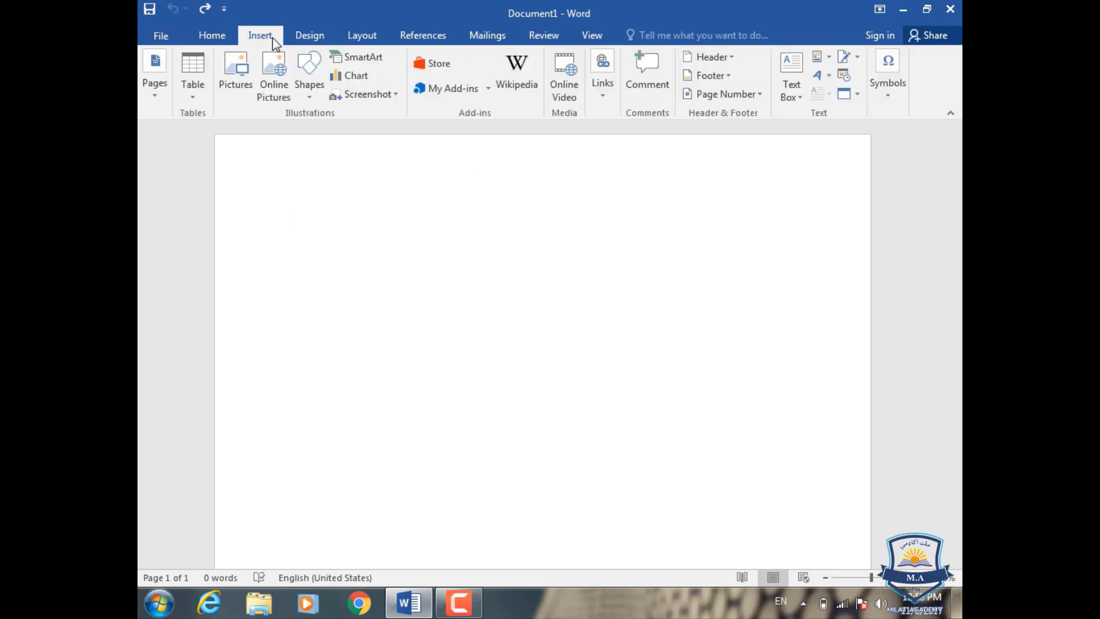
left_click(309, 94)
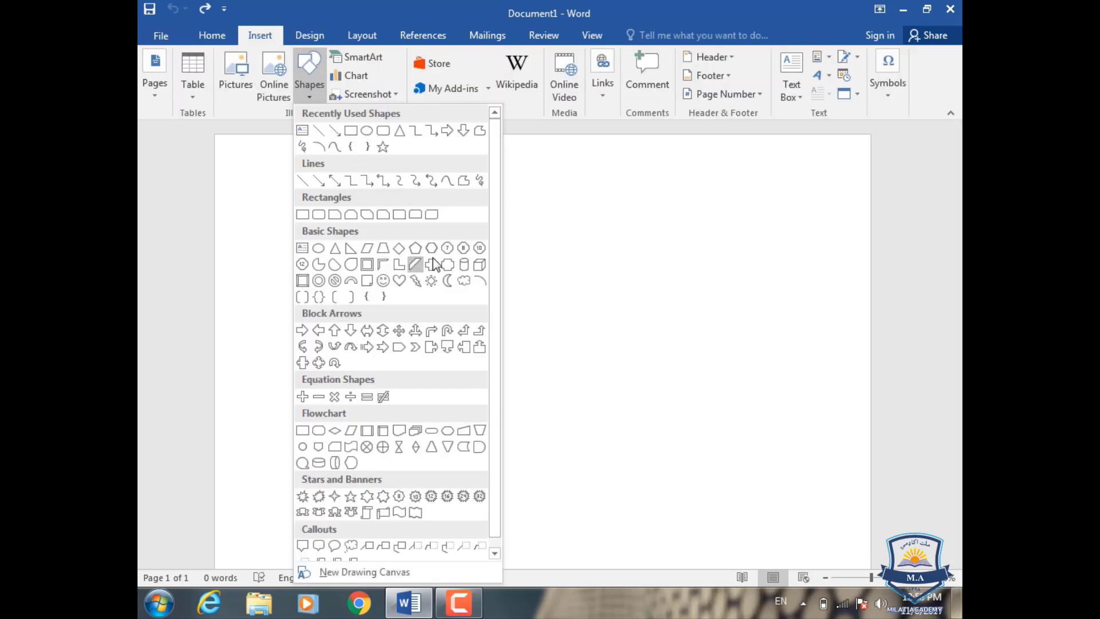
left_click(382, 280)
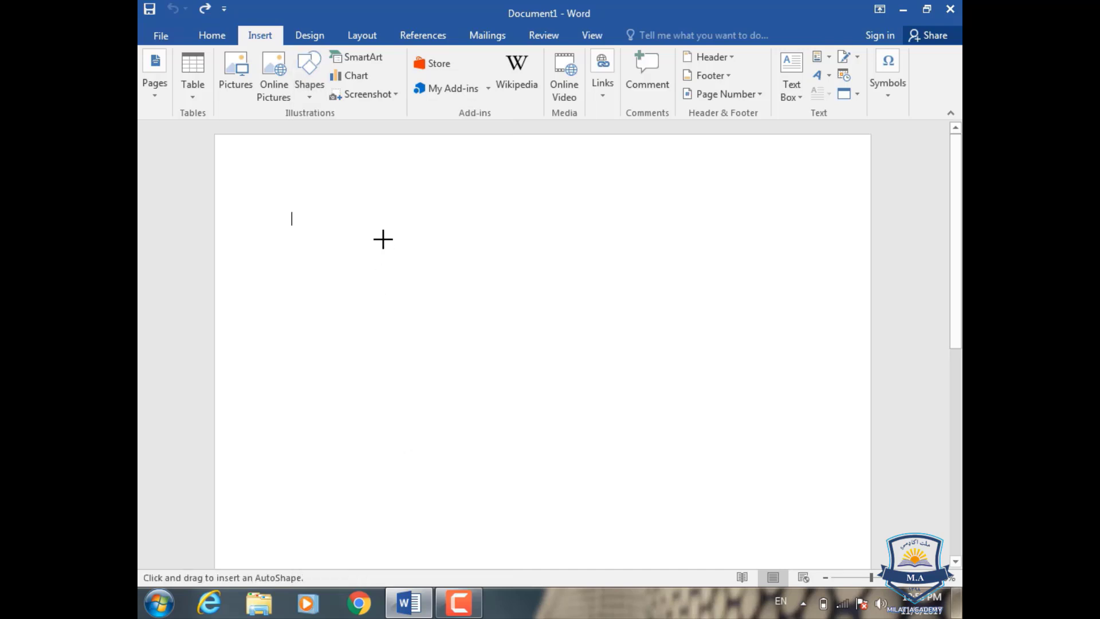
mouse_move(383, 239)
left_mouse_down()
mouse_move(582, 369)
mouse_move(603, 443)
left_mouse_up()
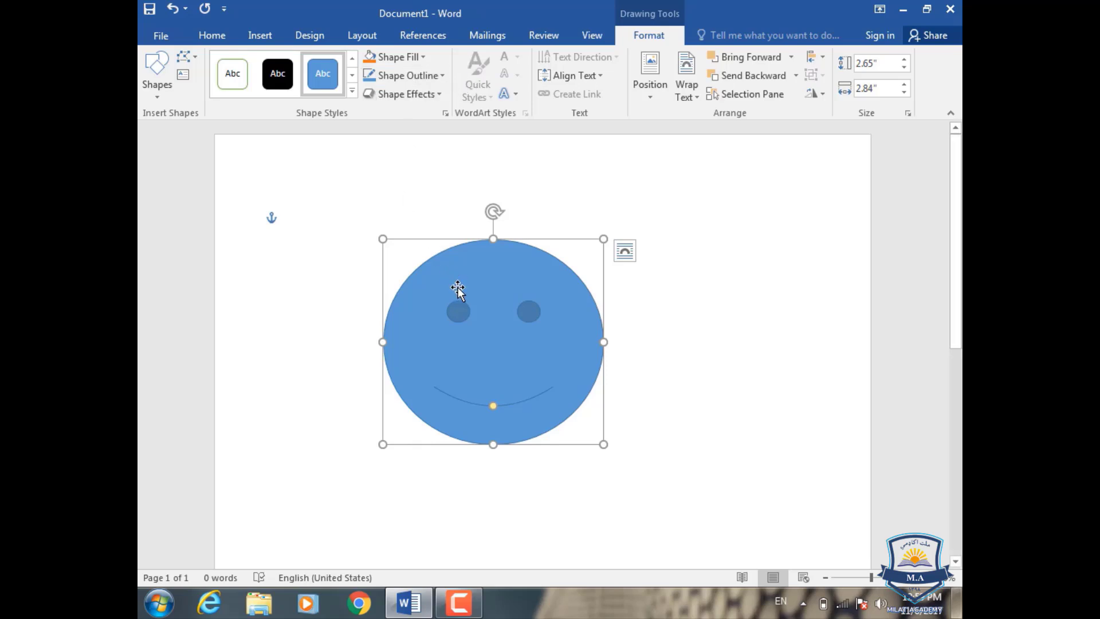
key("ctrl+z")
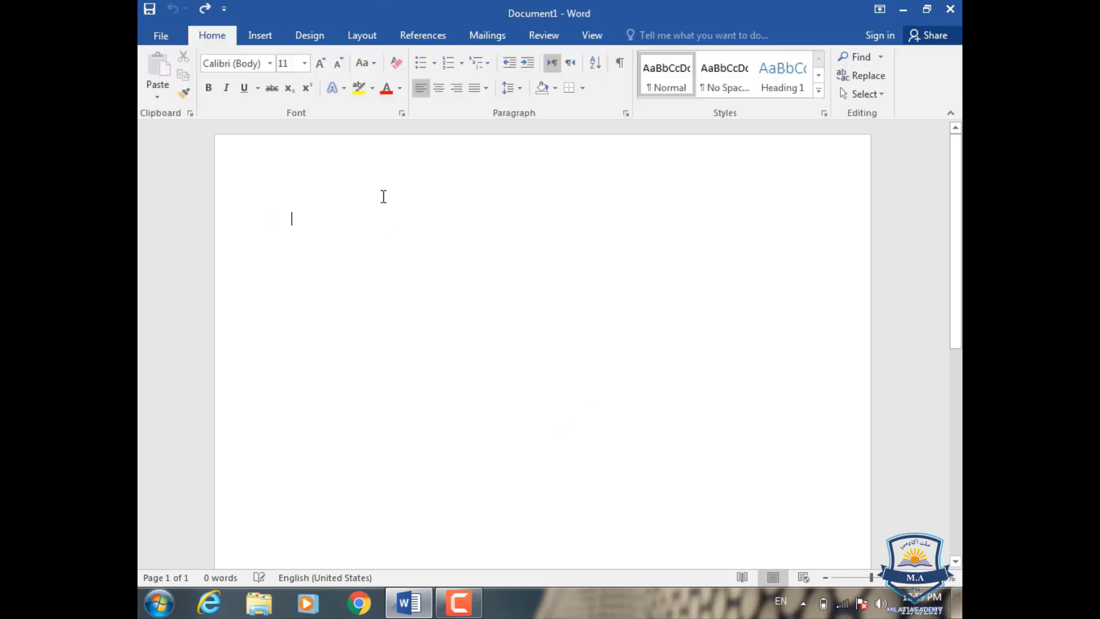
Draw a round same side corner rectangle about 3.14" wide and 1.63" high in the upper page, and make it ready for text.
left_click(260, 35)
left_click(307, 96)
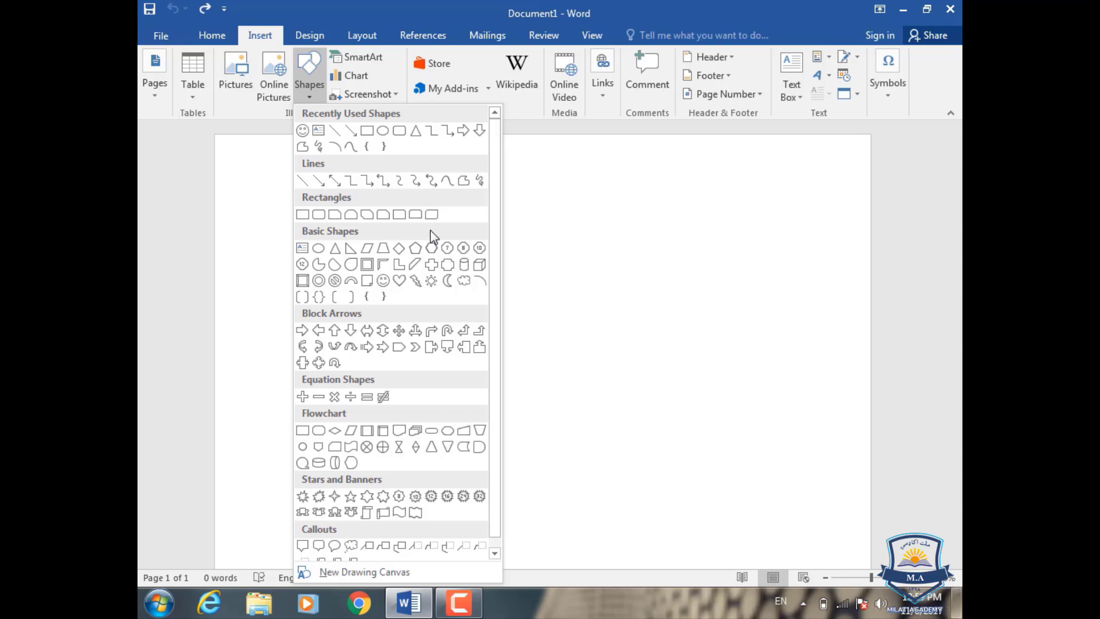
left_click(417, 216)
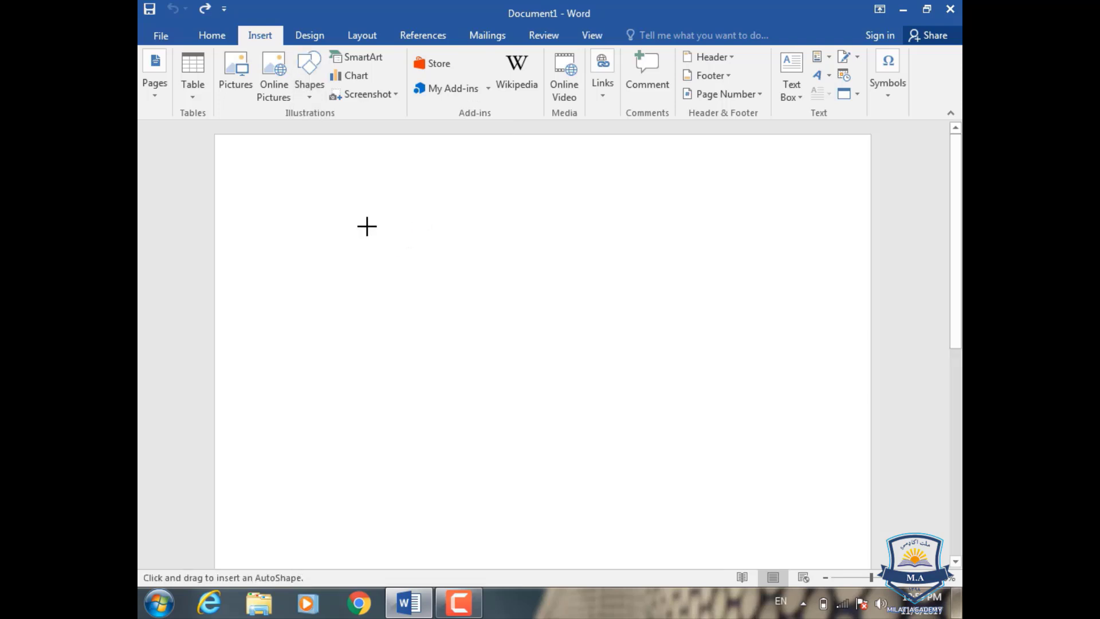
mouse_move(368, 227)
left_mouse_down()
mouse_move(434, 298)
mouse_move(609, 352)
left_mouse_up()
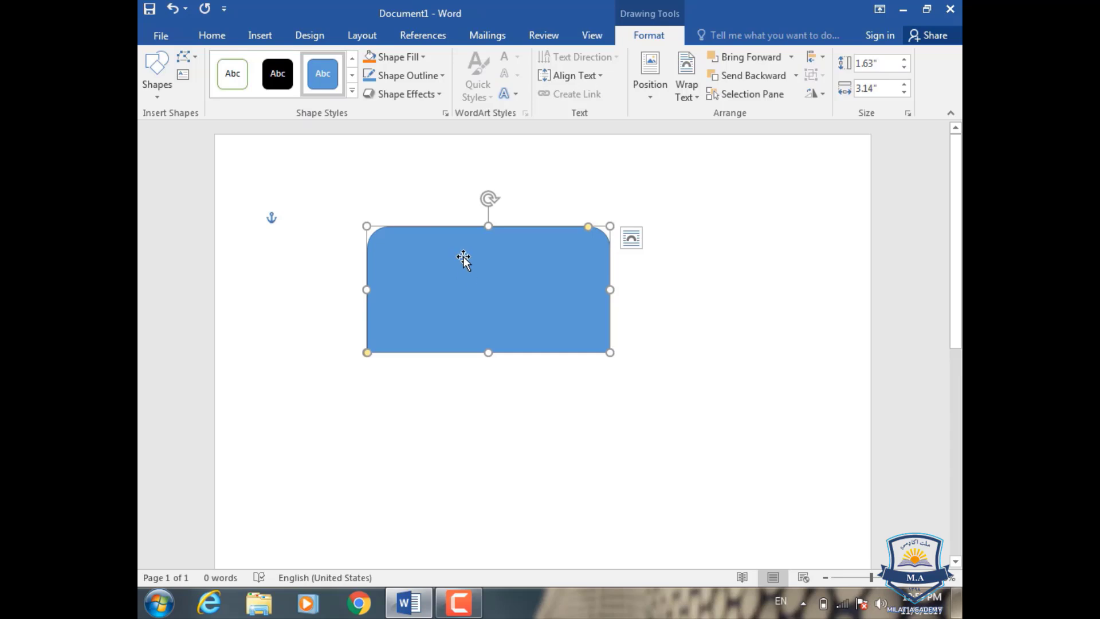
right_click(471, 272)
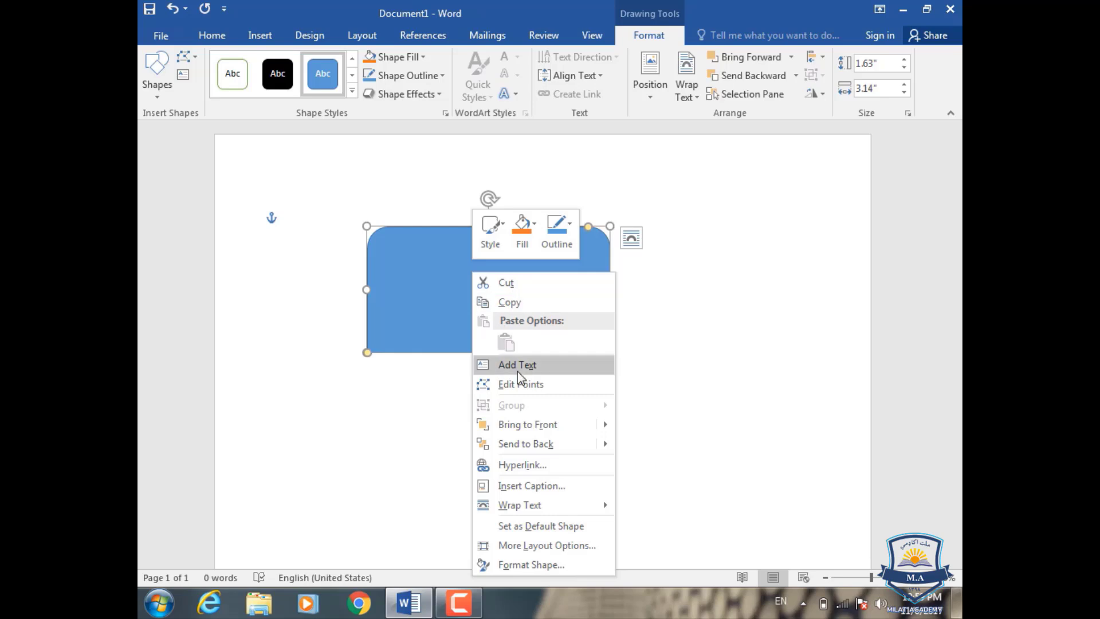
left_click(517, 370)
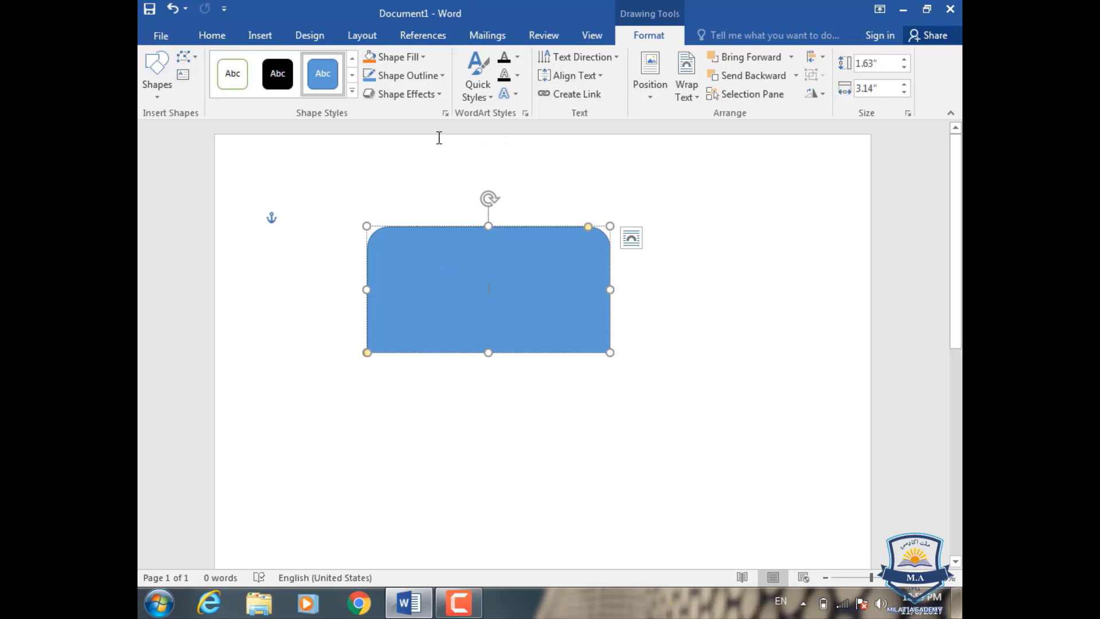
Fill the rounded shape with Penguins.jpg from the Sample Pictures folder, and undo the picture fill.
left_click(422, 58)
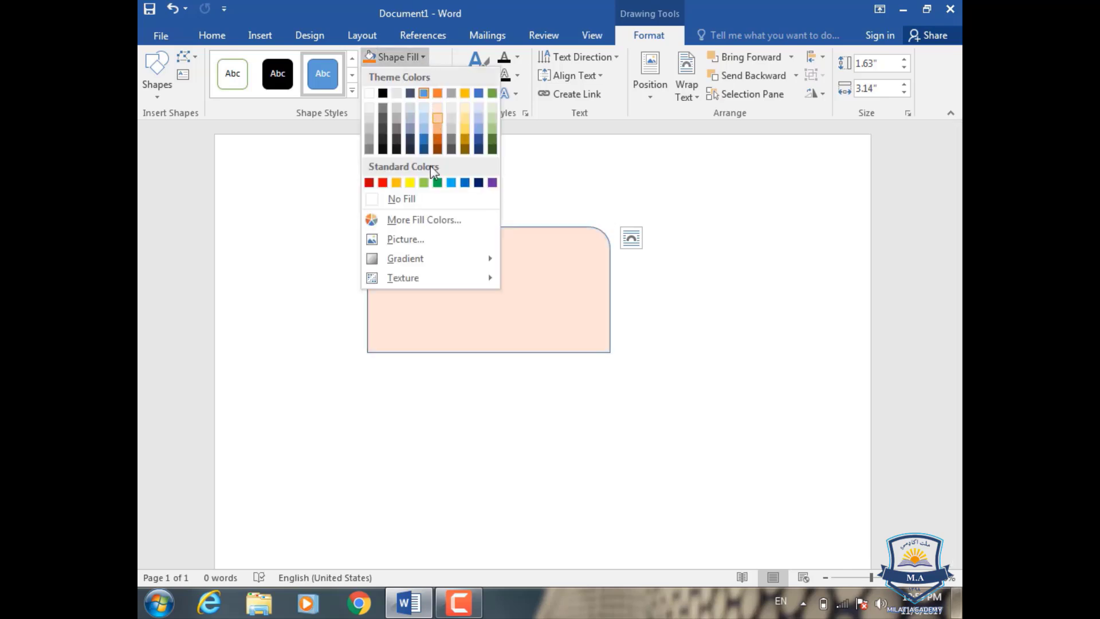
left_click(417, 238)
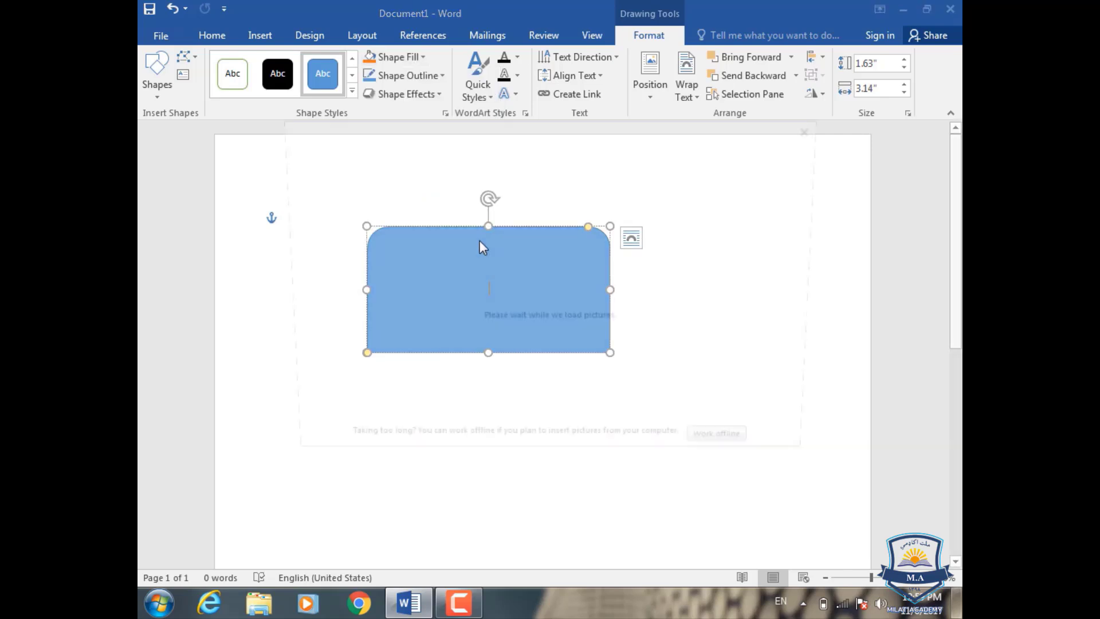
left_click(740, 456)
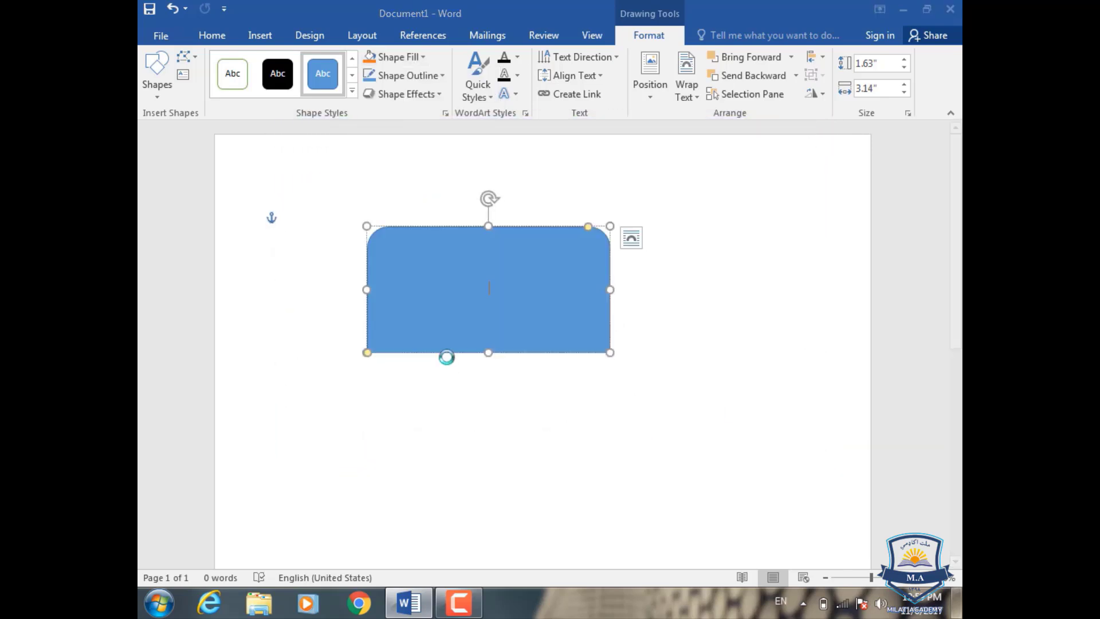
left_click(240, 262)
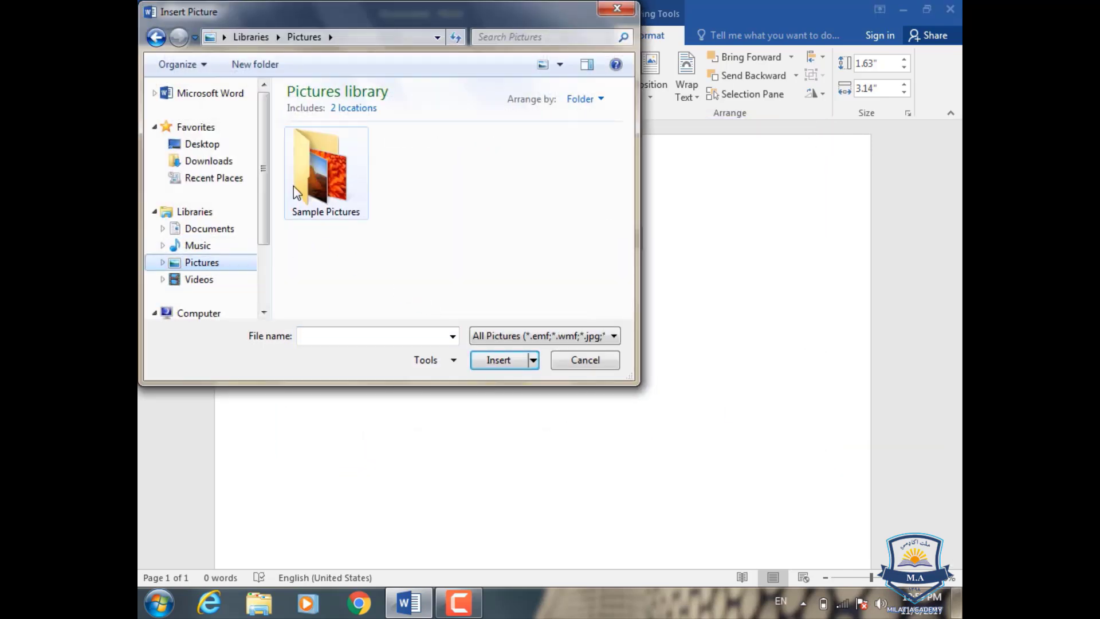
double_click(293, 186)
left_click(486, 249)
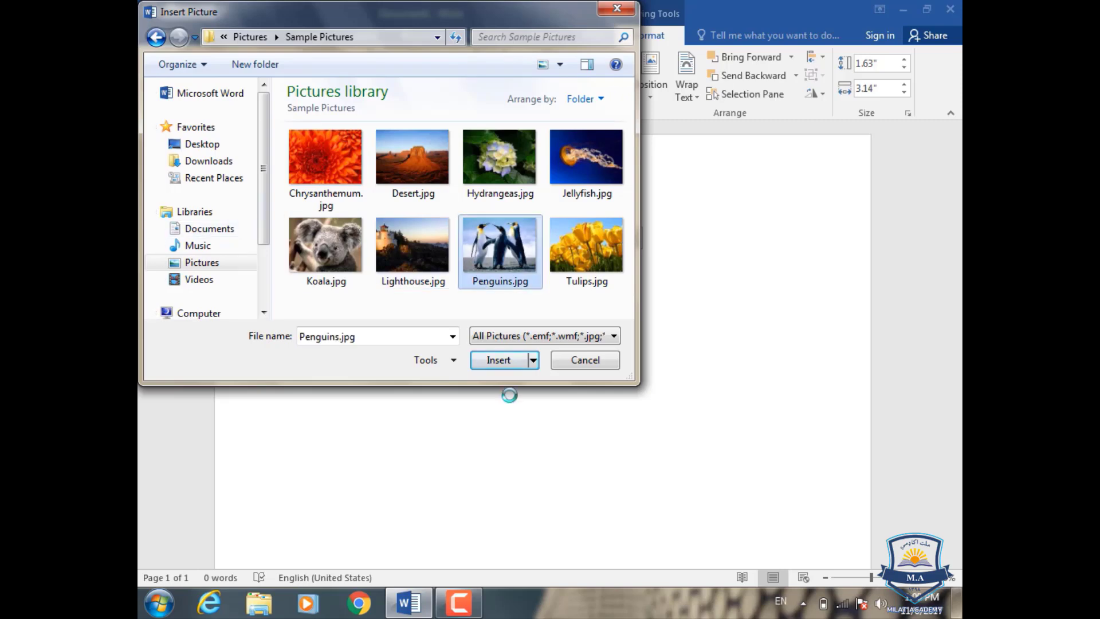
left_click(508, 360)
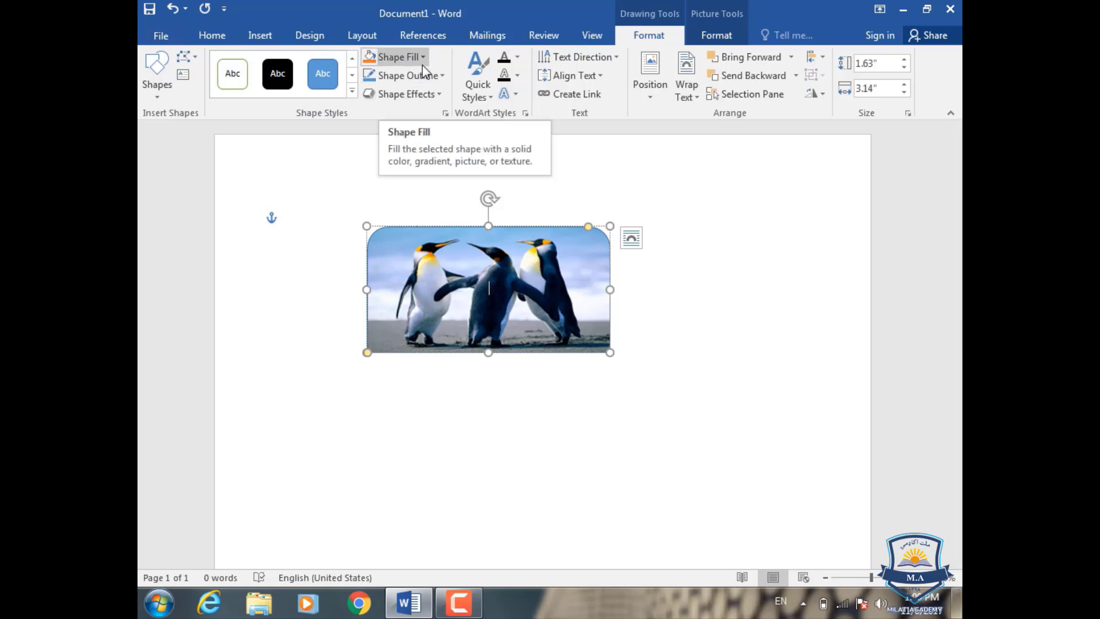
key("ctrl+z")
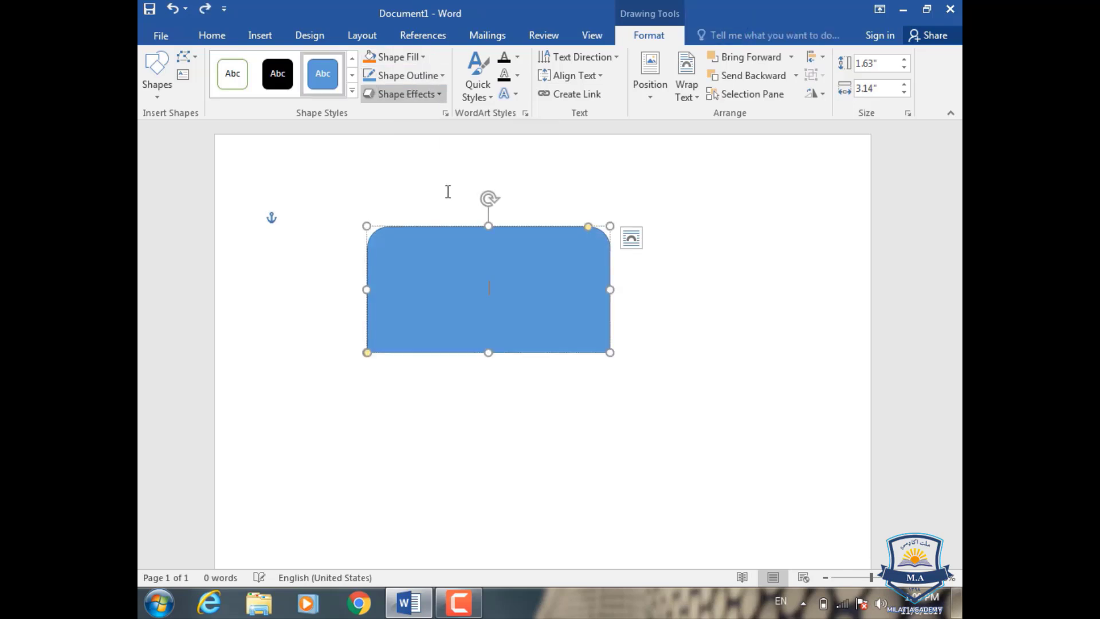
Enter a person's first name as text inside the rounded shape.
left_click(496, 285)
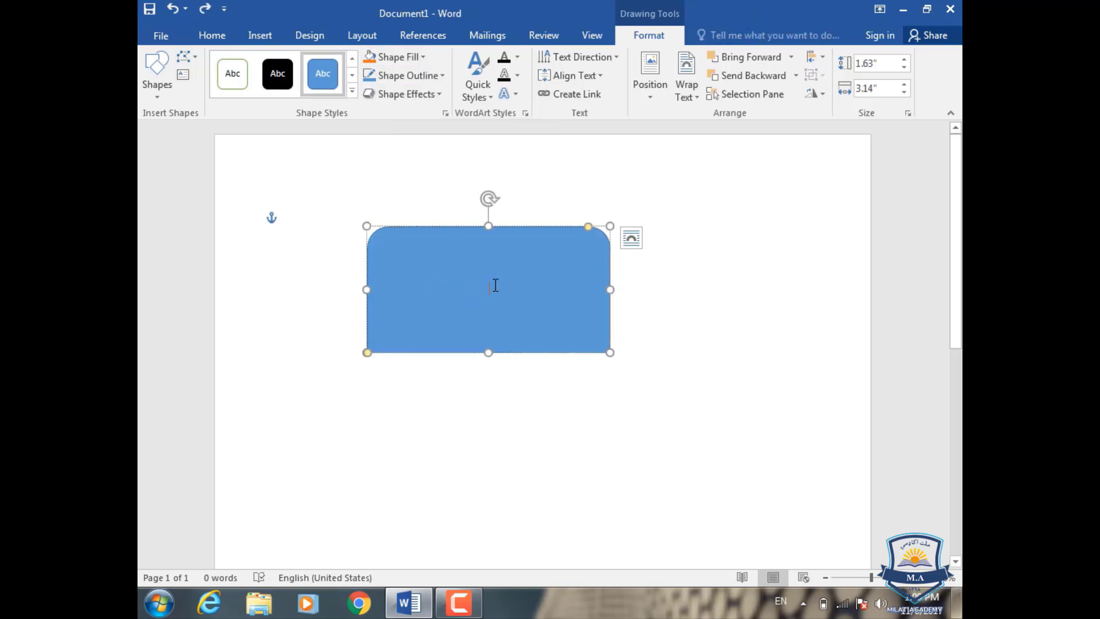
type("Ahmad")
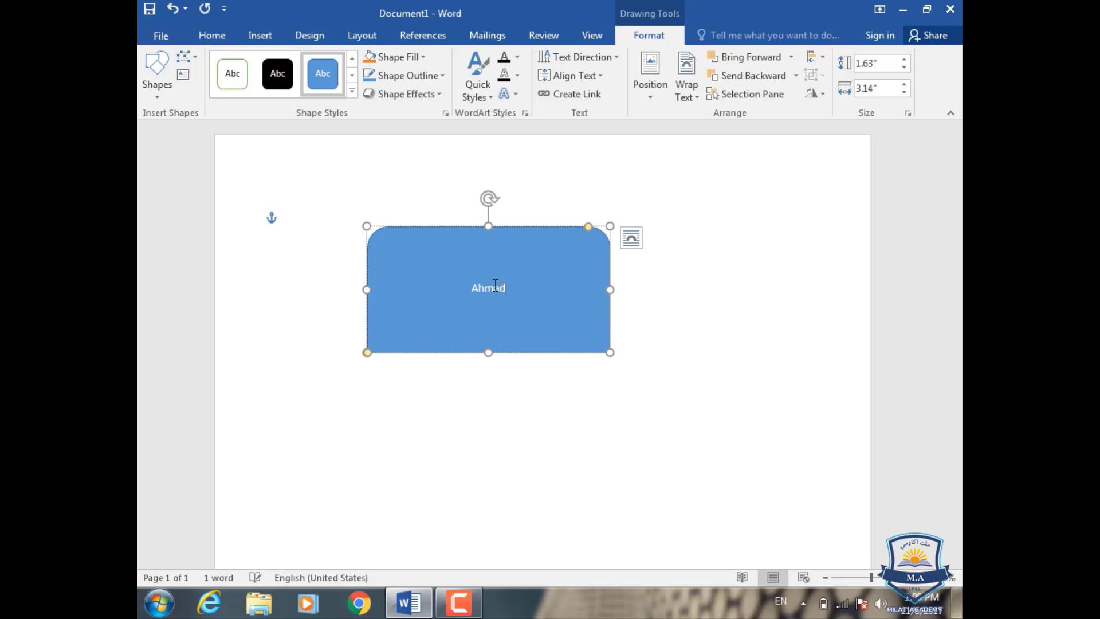
Apply the solid gray theme style from the second row to the rounded shape, and undo both the style and the entered text.
left_click_drag(515, 289, 466, 291)
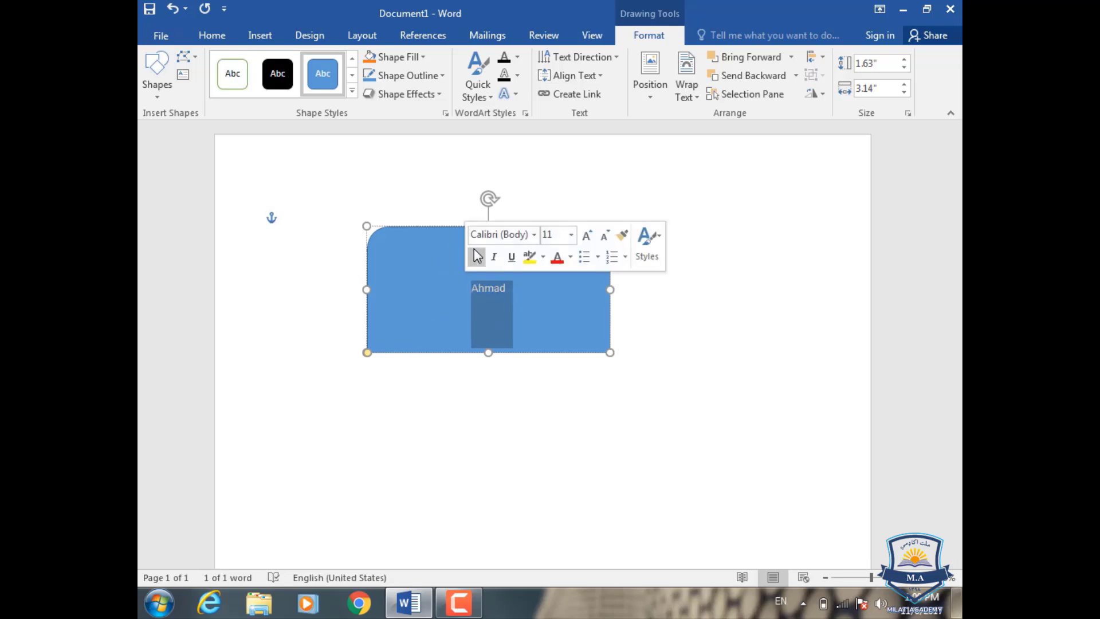
left_click(352, 92)
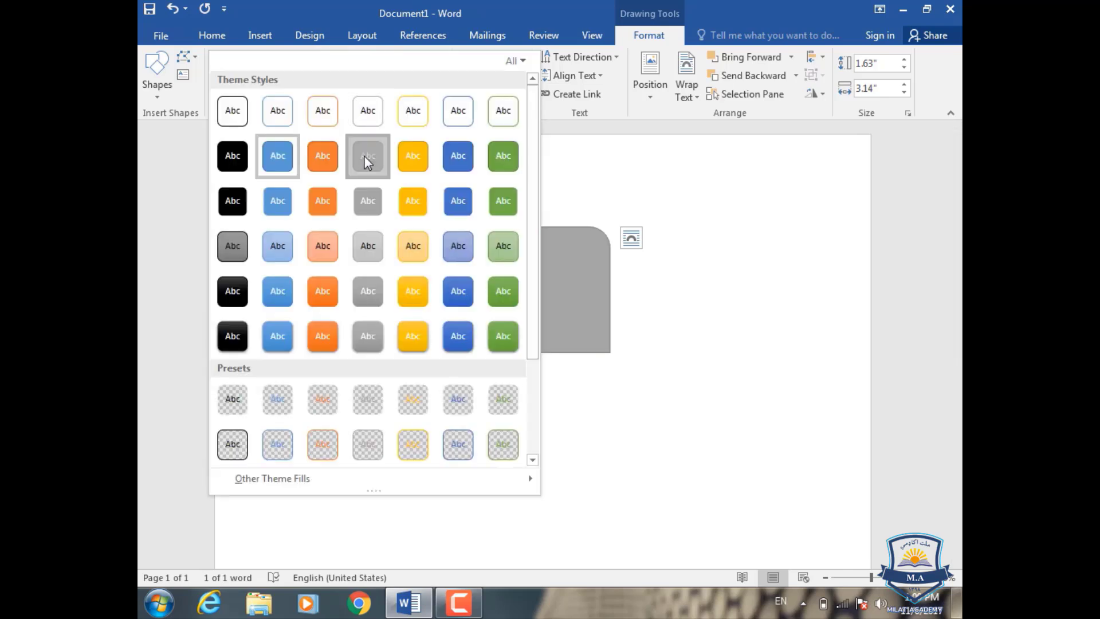
left_click(363, 156)
left_click(455, 229)
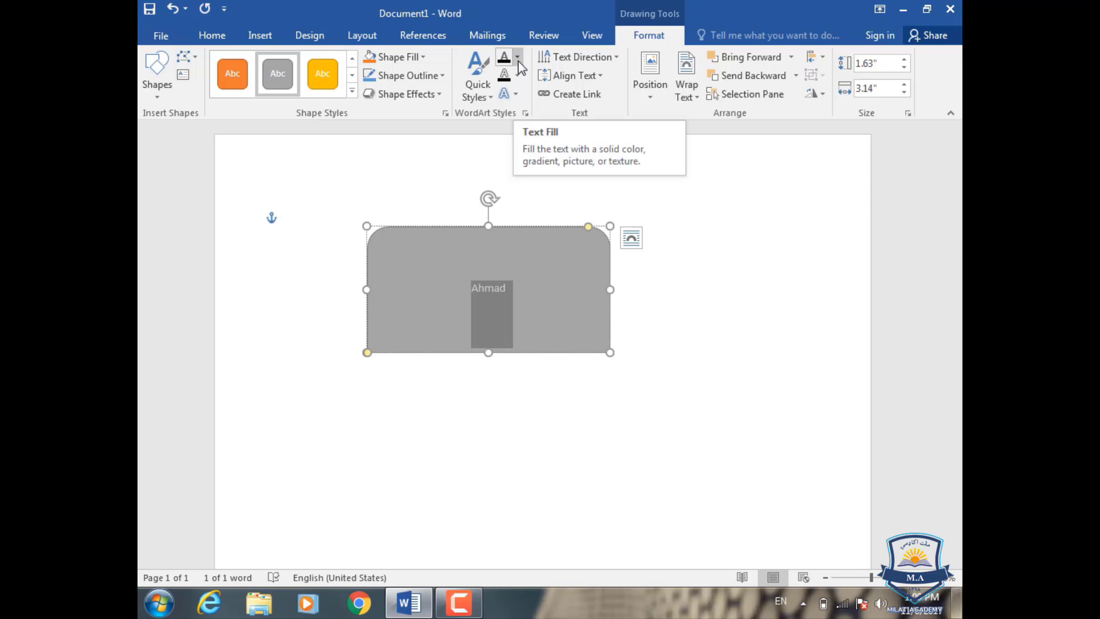
key("ctrl+z")
key("ctrl+z")
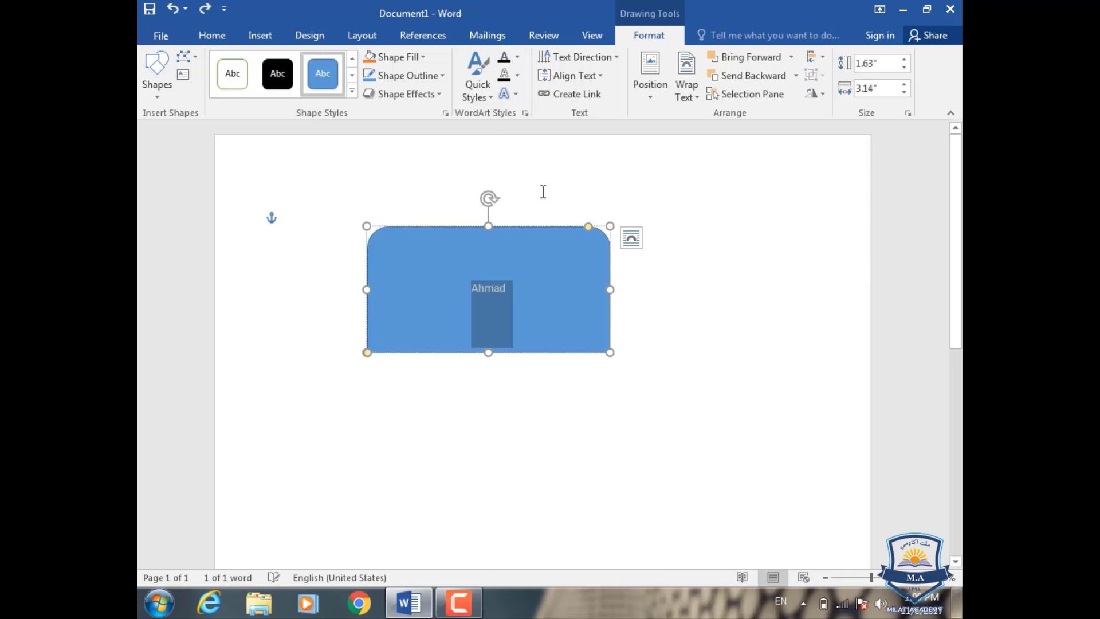
key("ctrl+z")
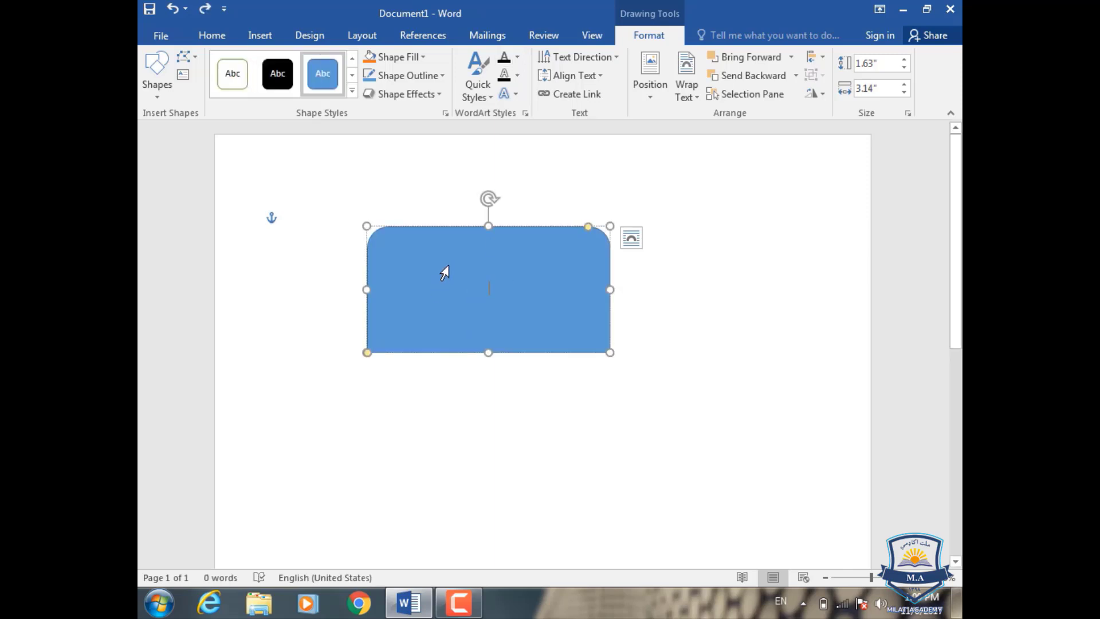
Draw a plain rectangle about 3.78" wide and 1.22" high below the rounded shape.
left_click_drag(445, 263, 452, 260)
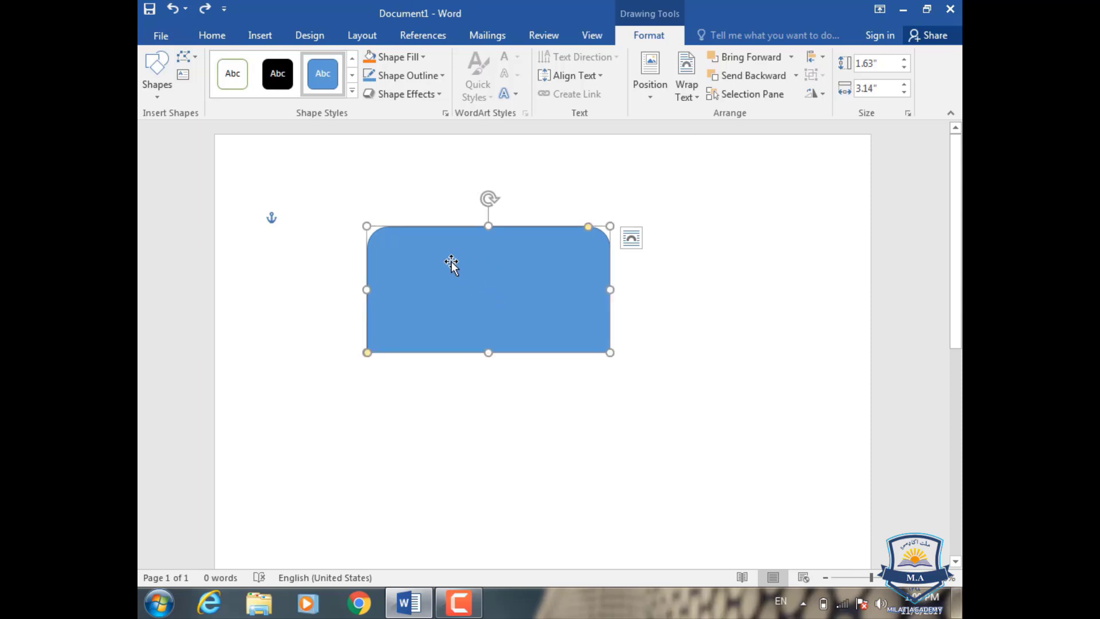
left_click(151, 106)
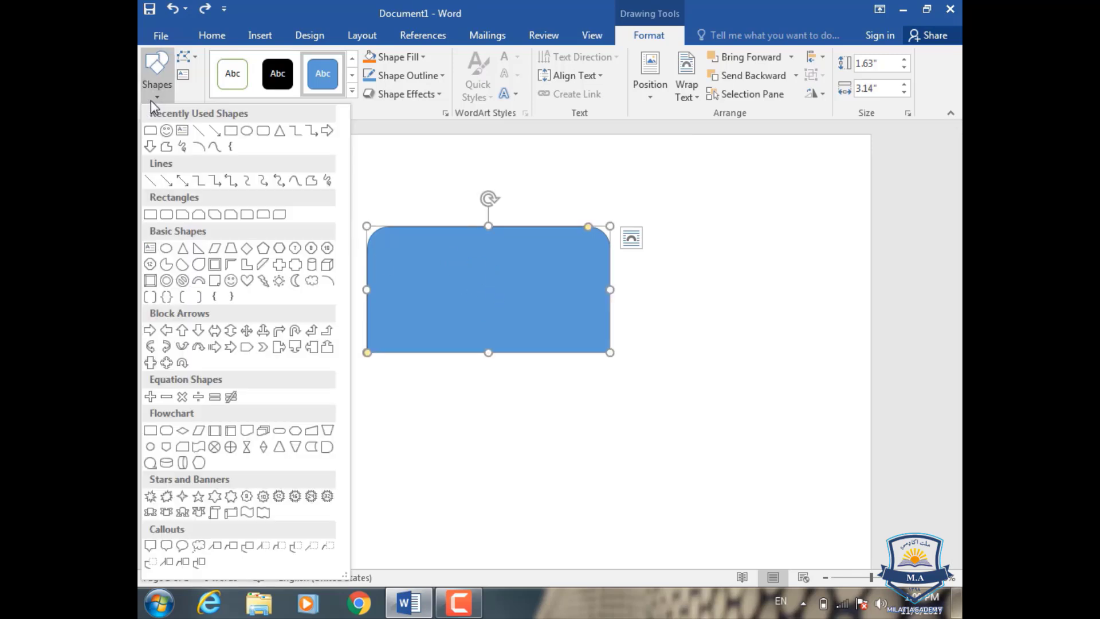
left_click(239, 135)
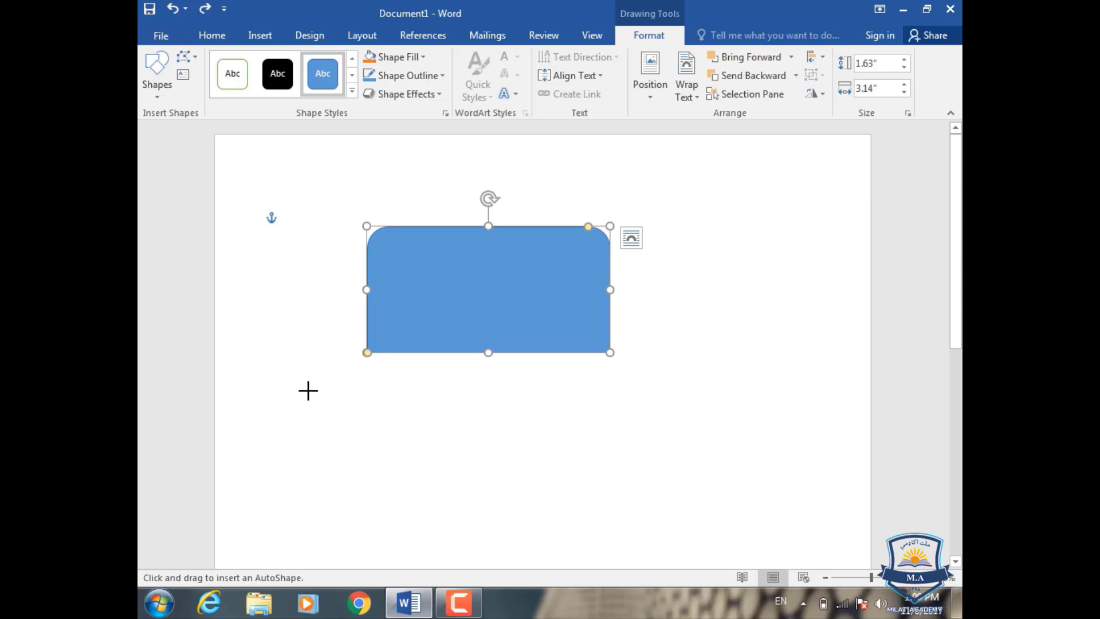
mouse_move(307, 390)
left_mouse_down()
mouse_move(535, 440)
mouse_move(601, 485)
left_mouse_up()
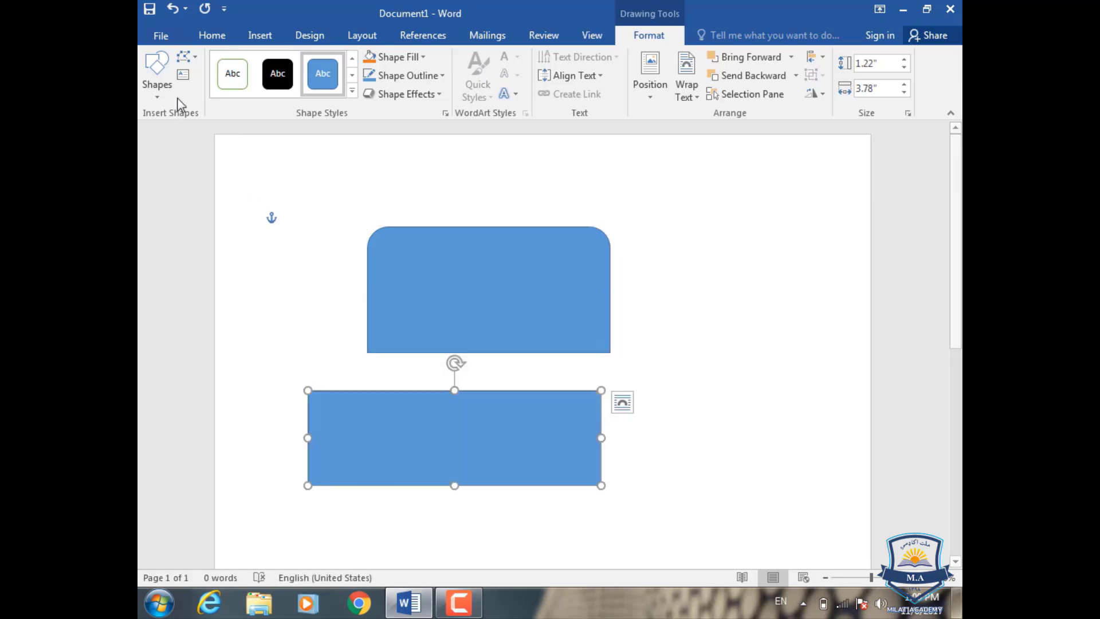
Change the upper rounded shape into a hexagon from the basic shapes.
left_click(195, 58)
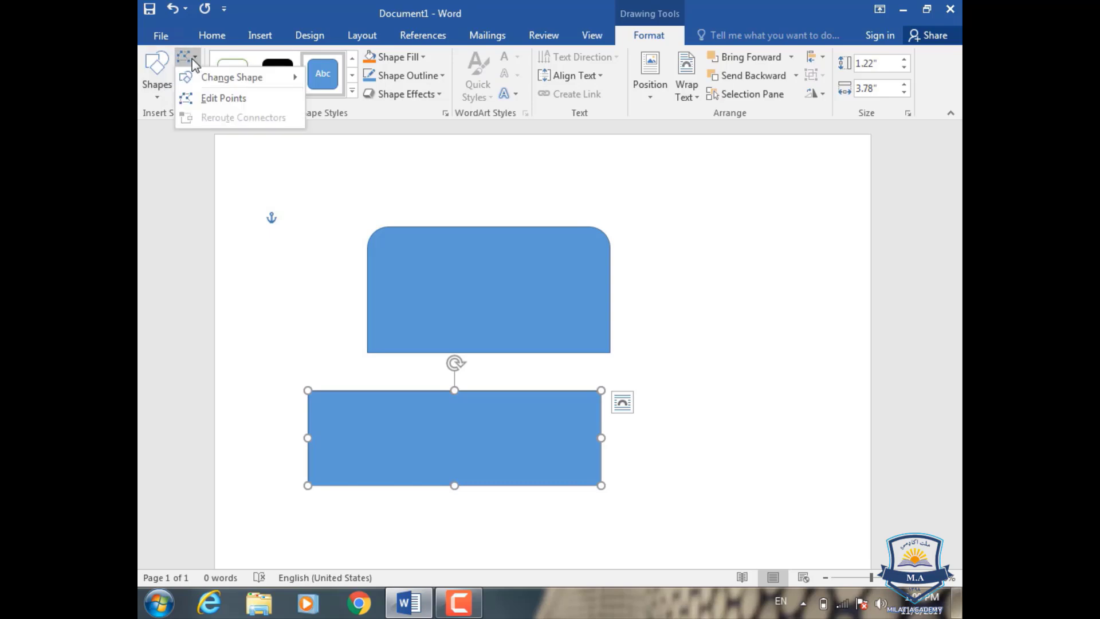
left_click(569, 290)
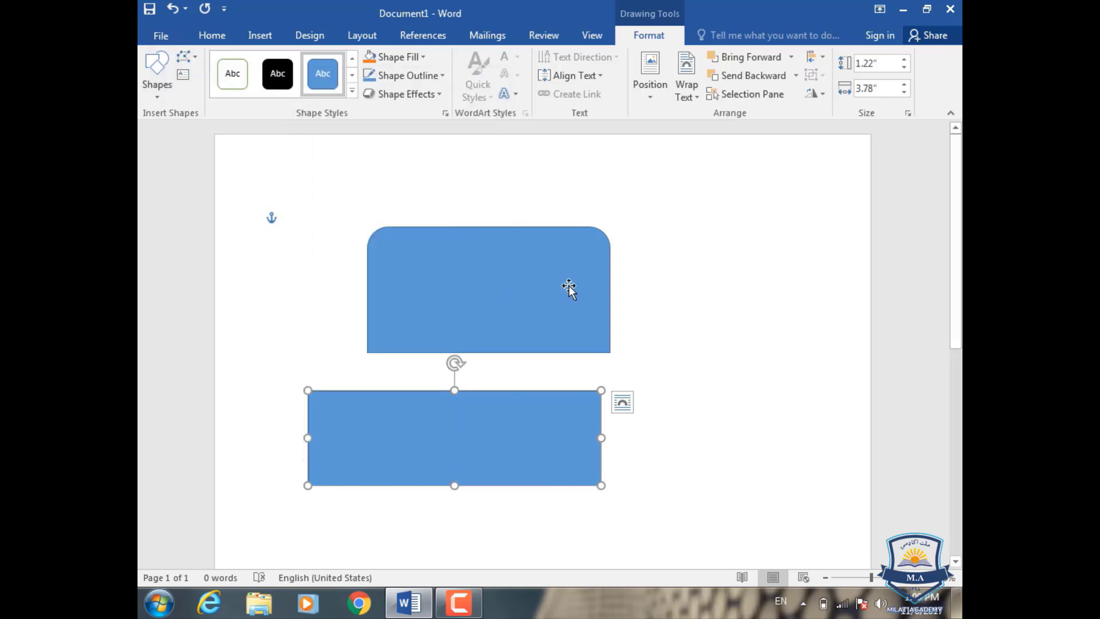
left_click(534, 278)
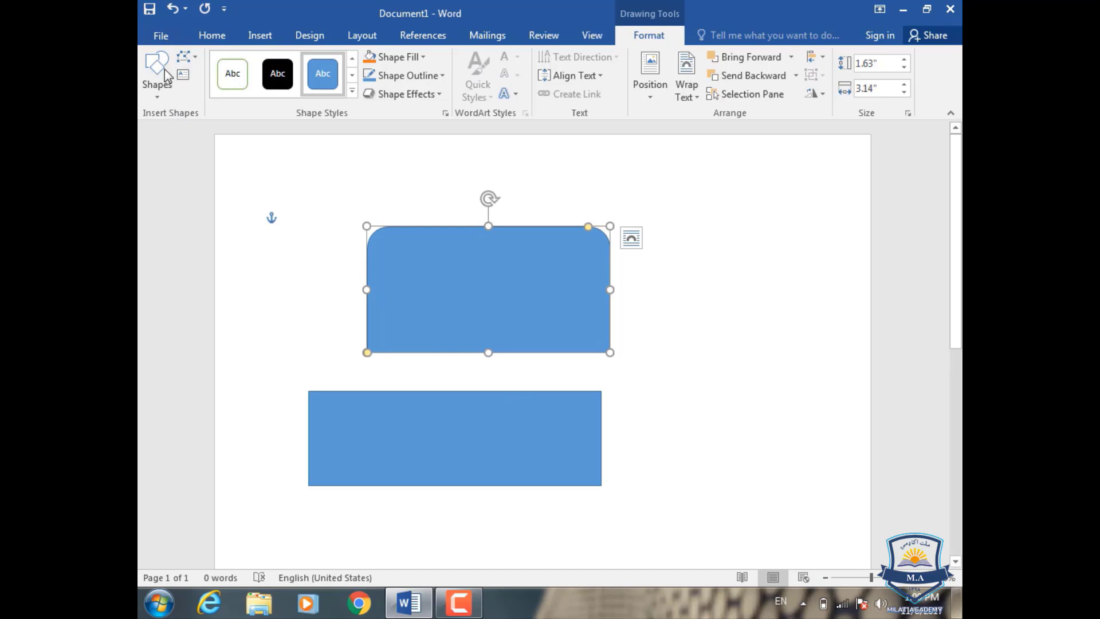
left_click(197, 63)
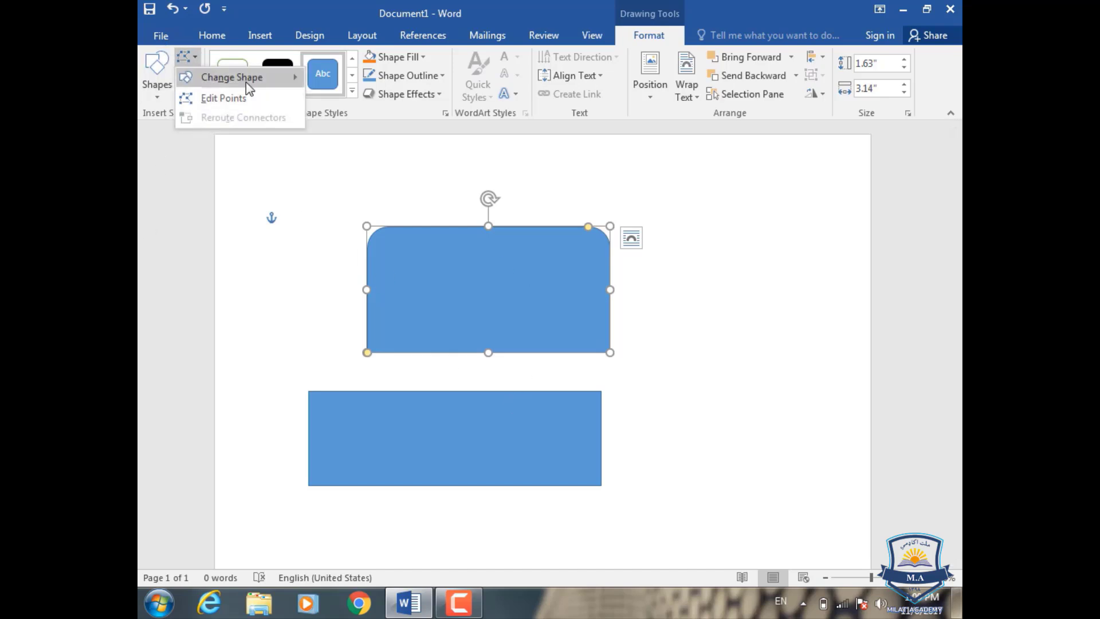
mouse_move(246, 81)
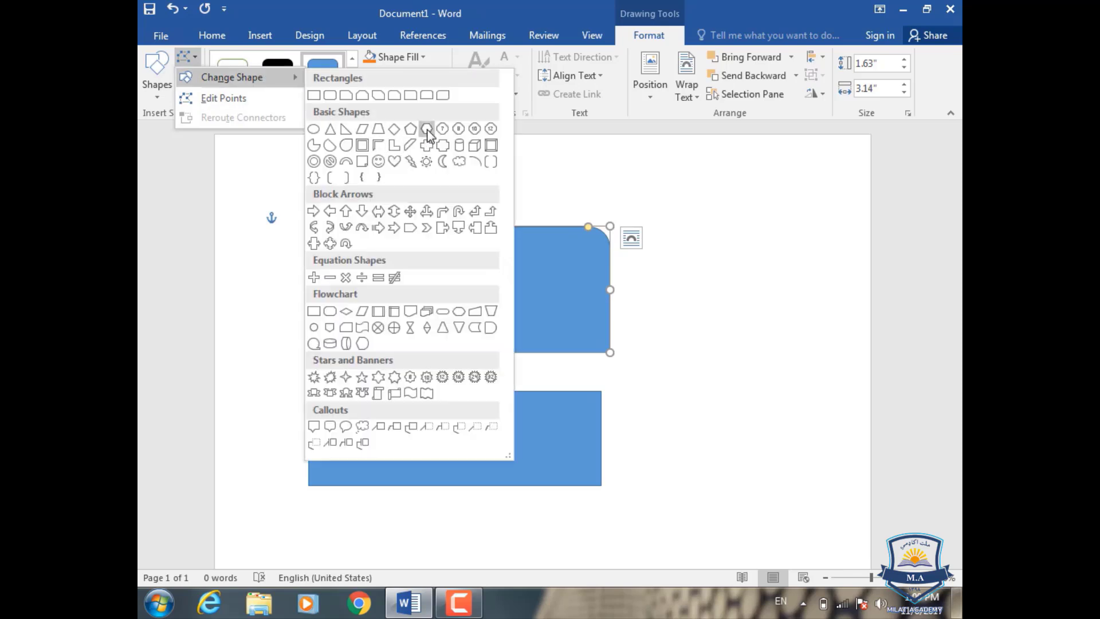
left_click(425, 129)
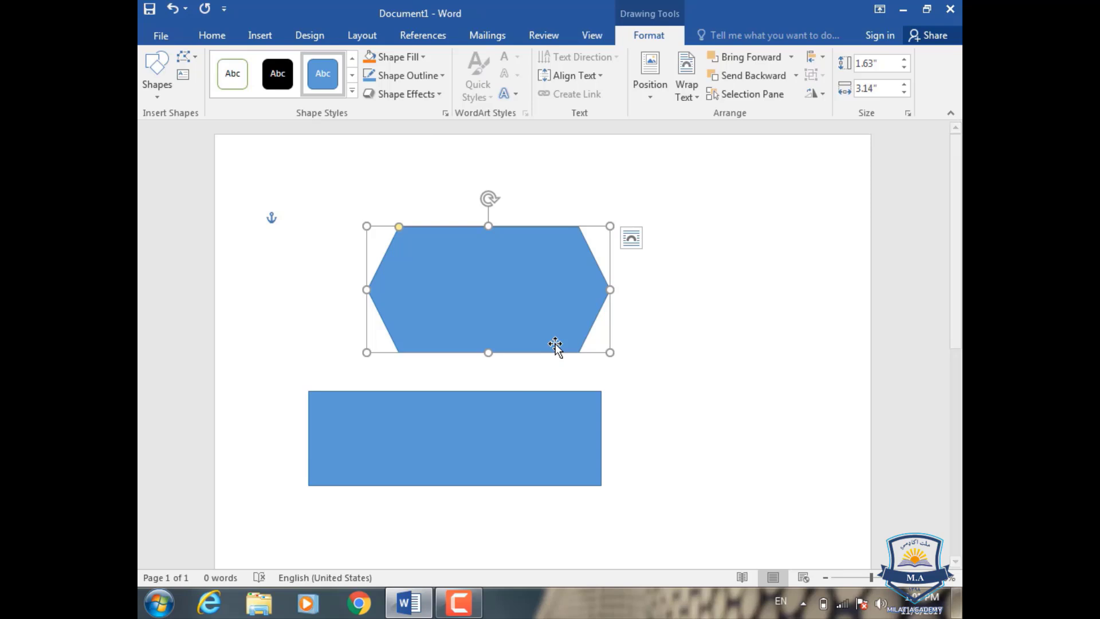
Edit the hexagon's points, moving its left vertex inward to form a V-shaped notch and a width of about 2.73".
left_click(196, 57)
left_click(211, 95)
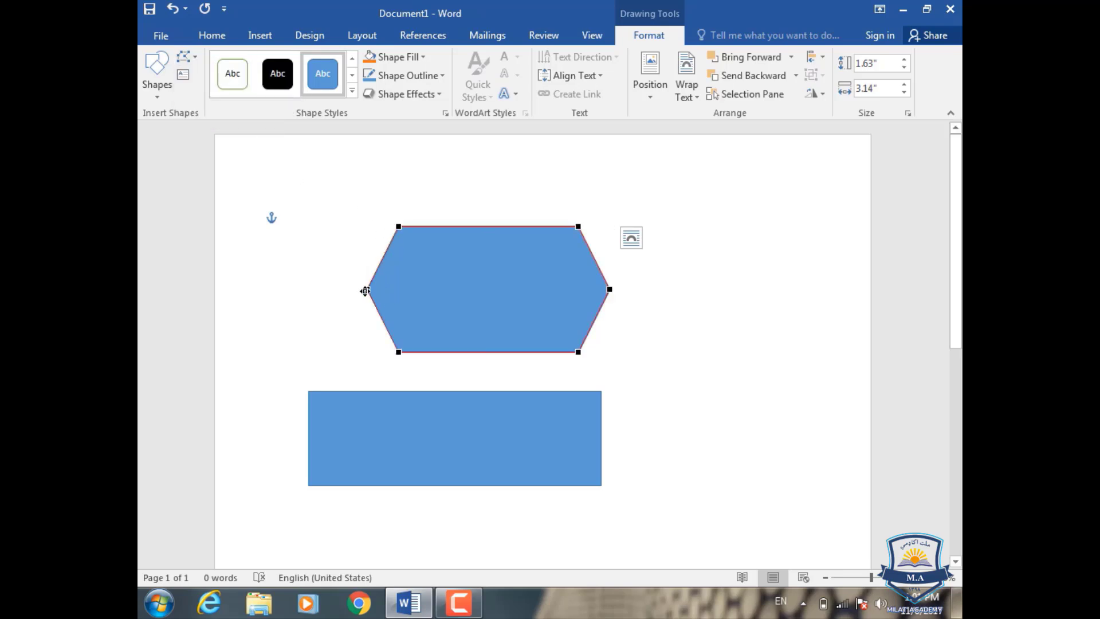
left_click_drag(365, 291, 438, 291)
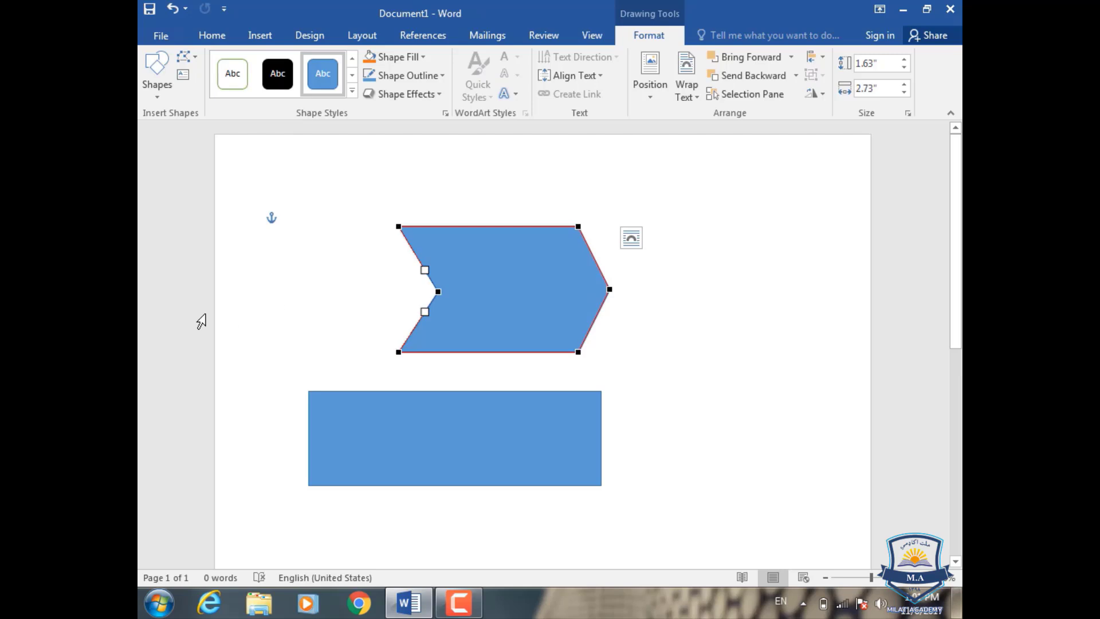
Edit the lower rectangle's points, moving its upper-left corner down and inward so the top edge slopes.
left_click(466, 412)
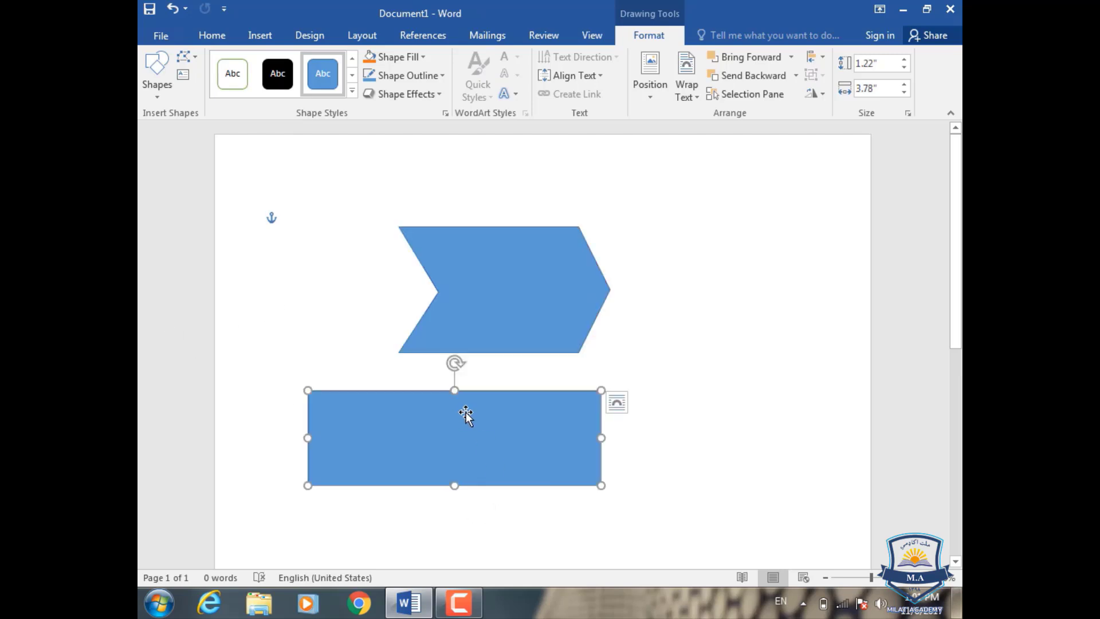
left_click(183, 57)
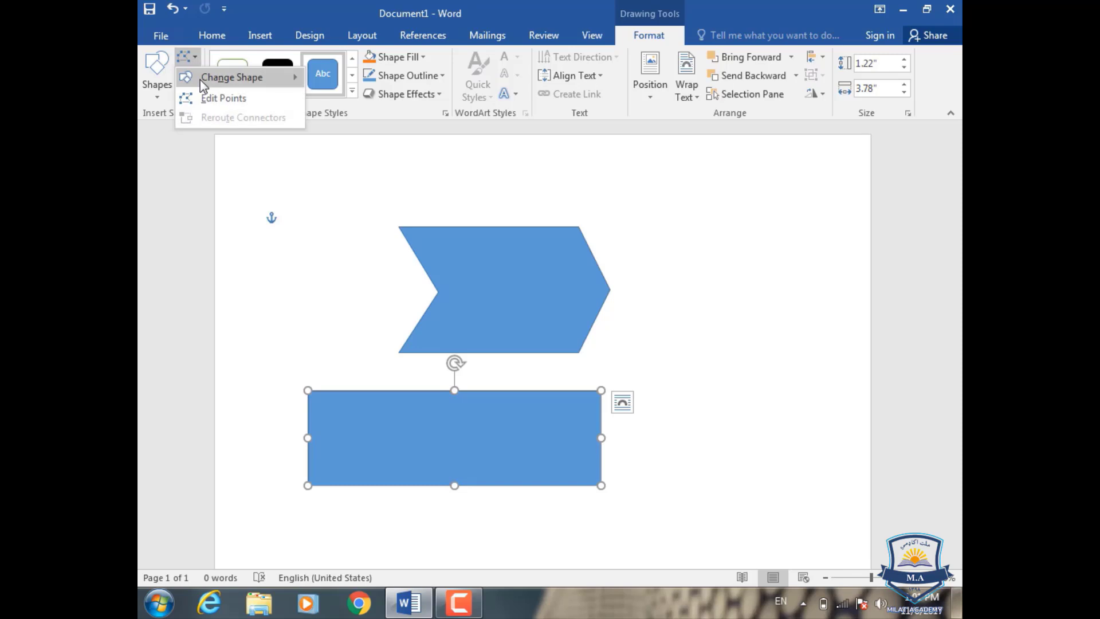
left_click(208, 97)
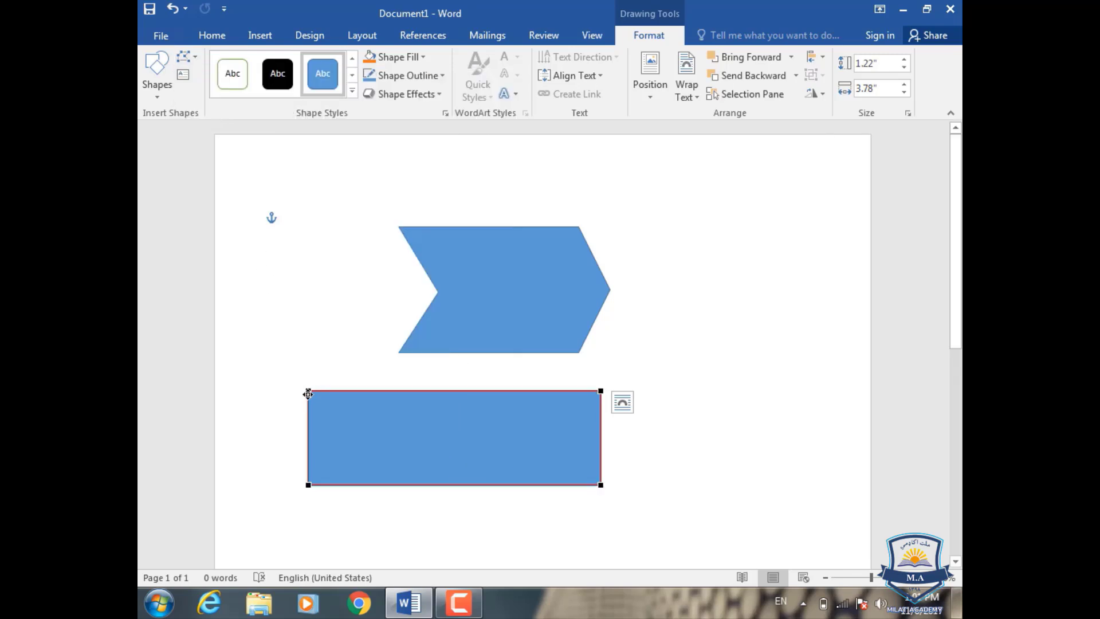
left_click_drag(309, 391, 343, 439)
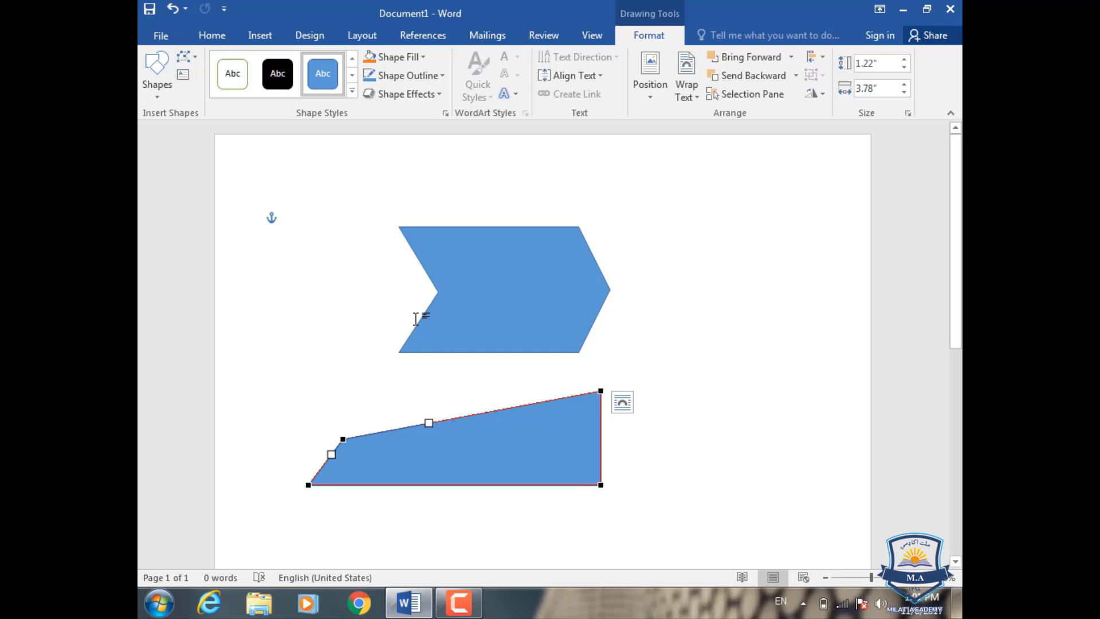
Start adding text inside the notched arrow shape with the Add Text command, and undo it.
left_click(472, 278)
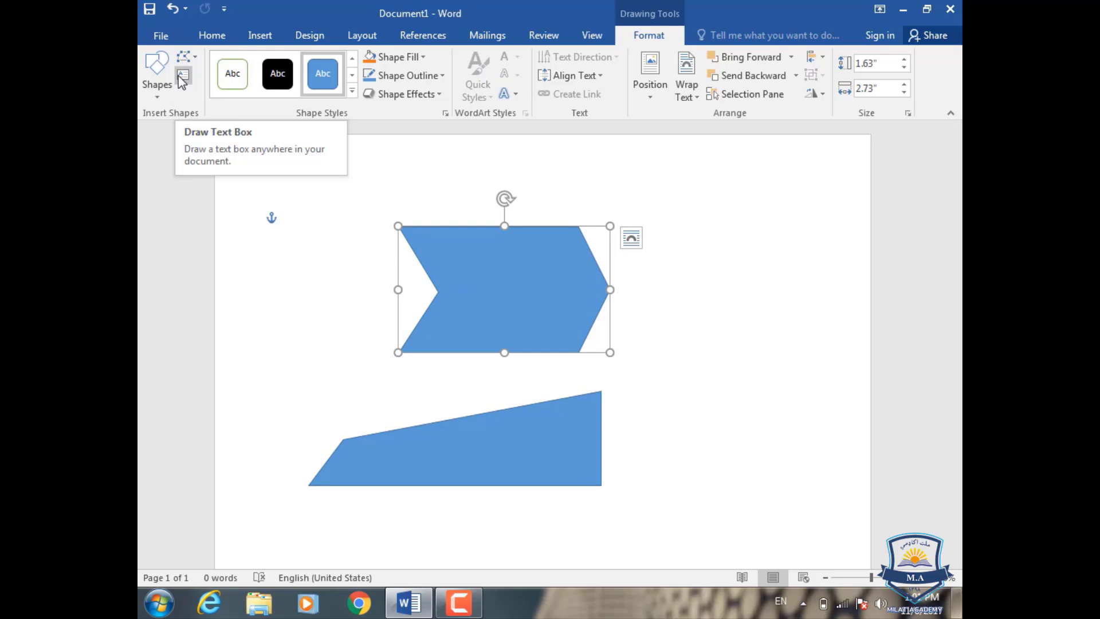
right_click(479, 269)
left_click(535, 363)
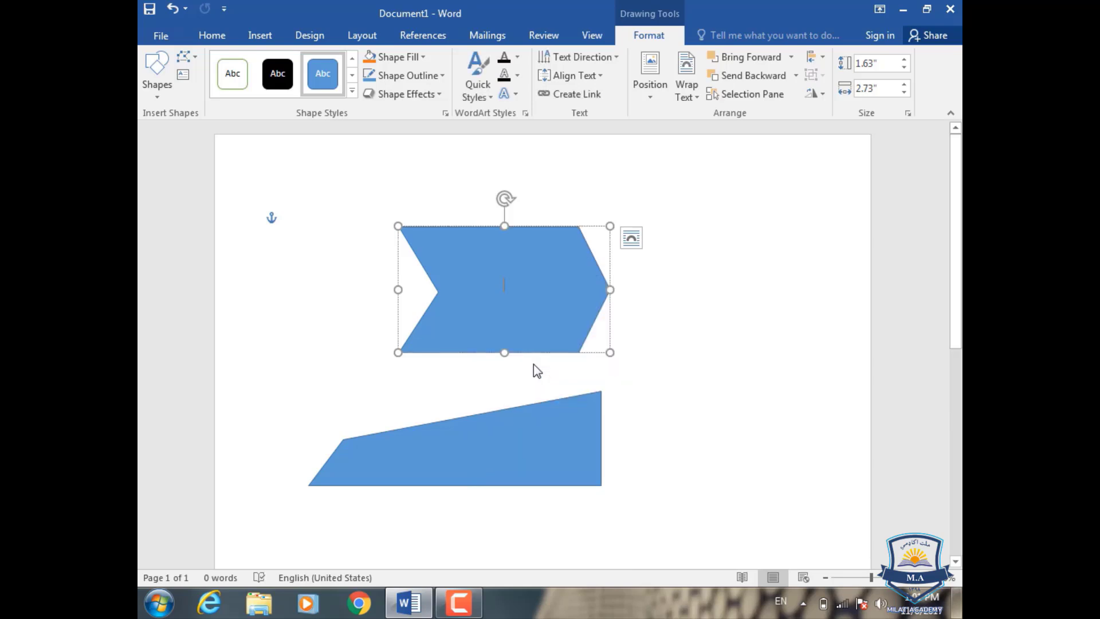
key("ctrl+z")
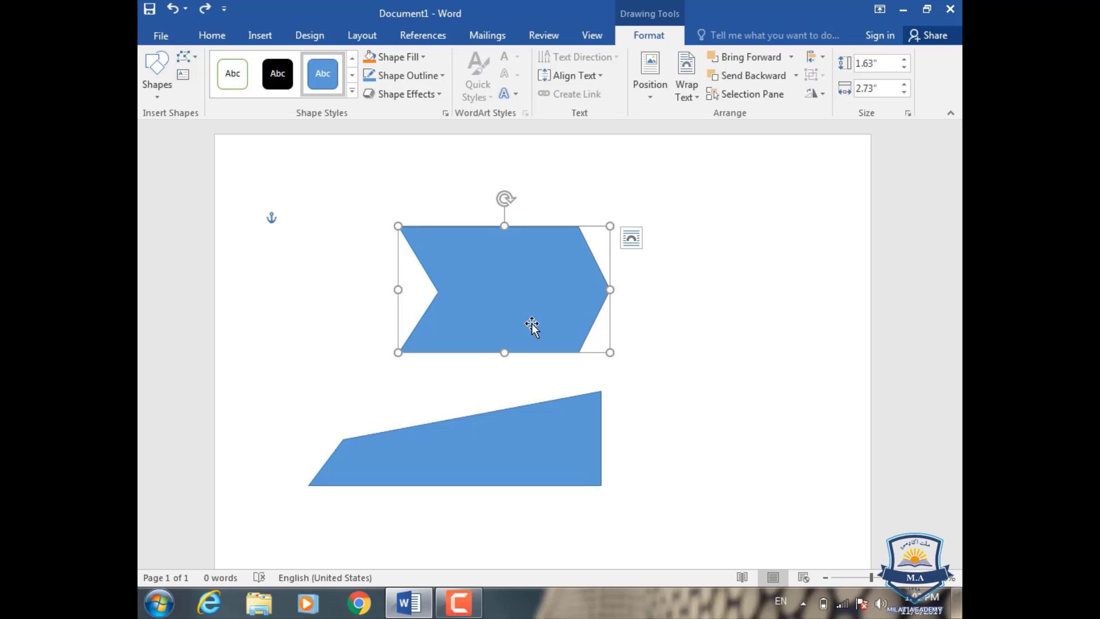
Draw a text box about 1" wide and 0.31" high on the notched arrow shape containing "lkzhklchklz", and undo both.
left_click(185, 84)
left_click_drag(474, 259, 551, 283)
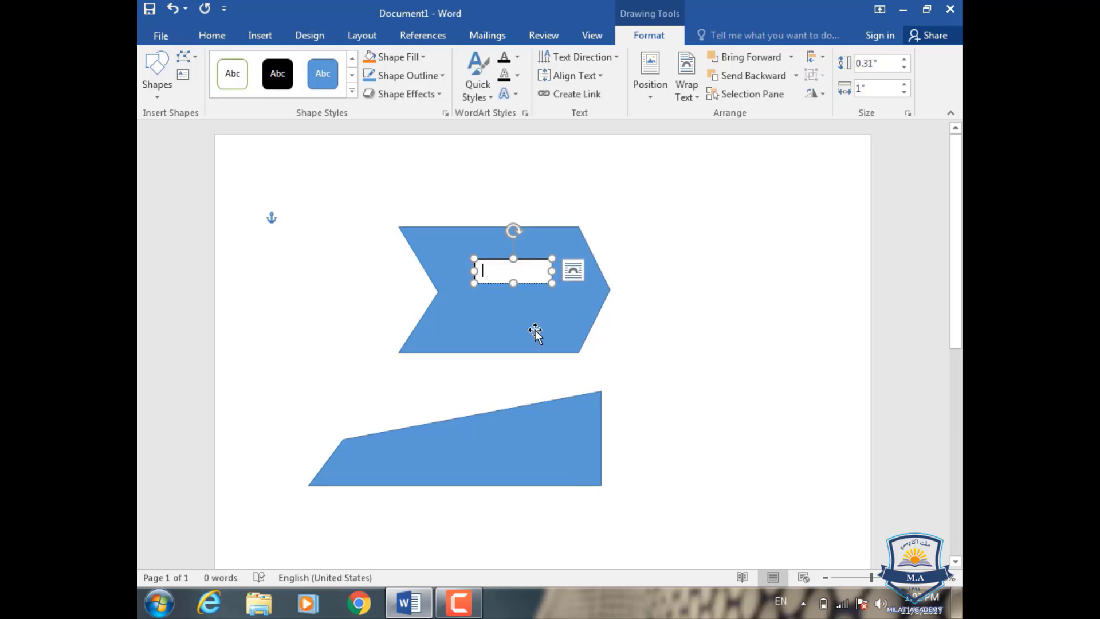
type("lkzhklchklz")
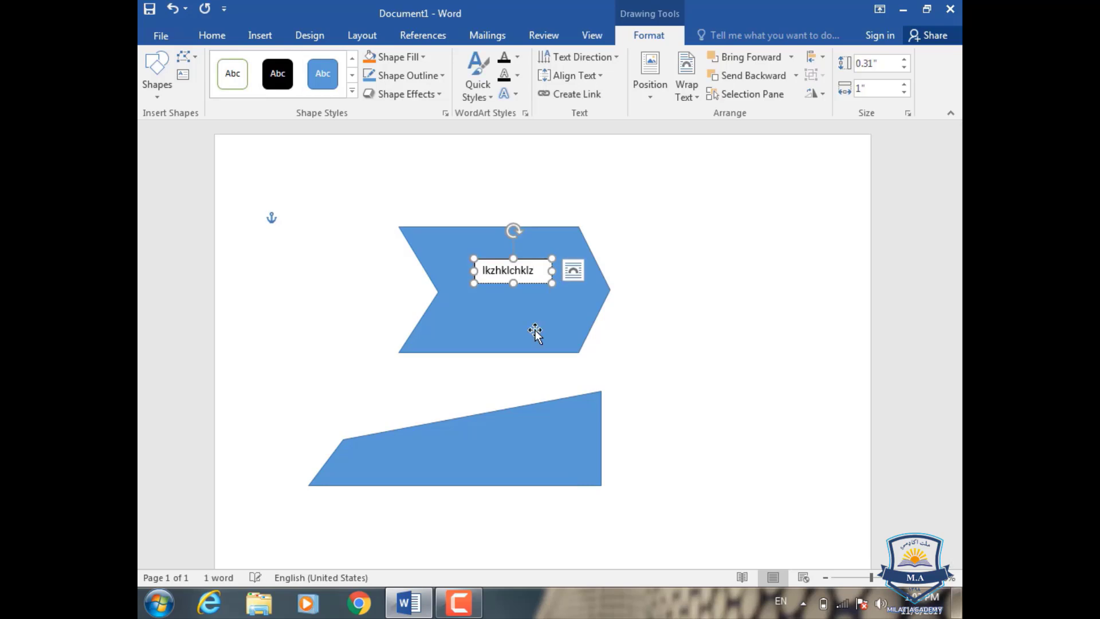
left_click(528, 317)
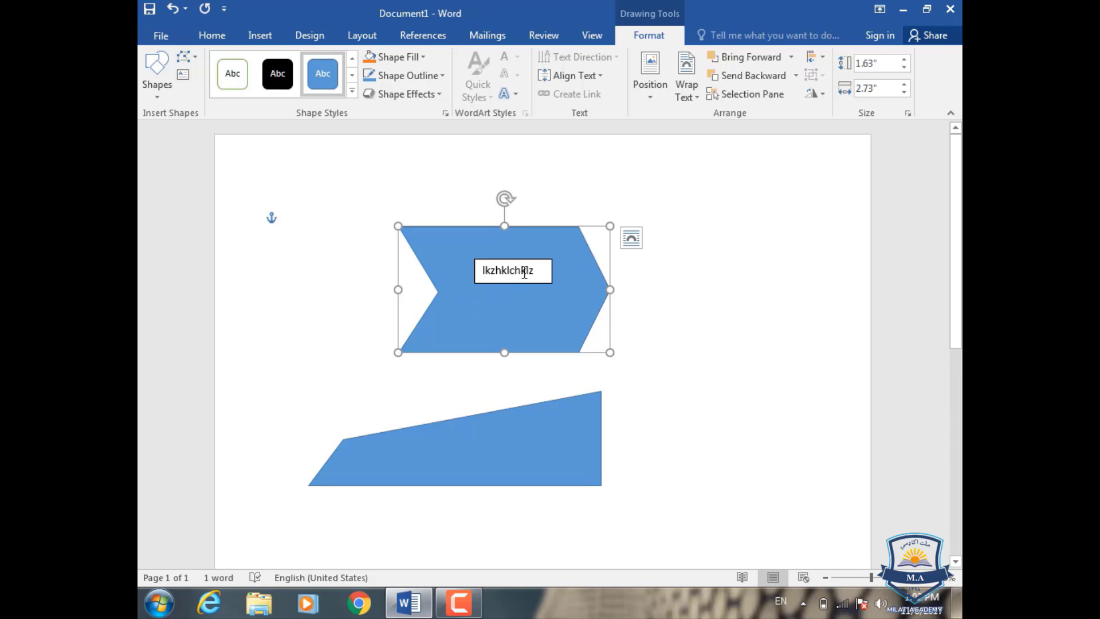
key("ctrl+z")
key("ctrl+z")
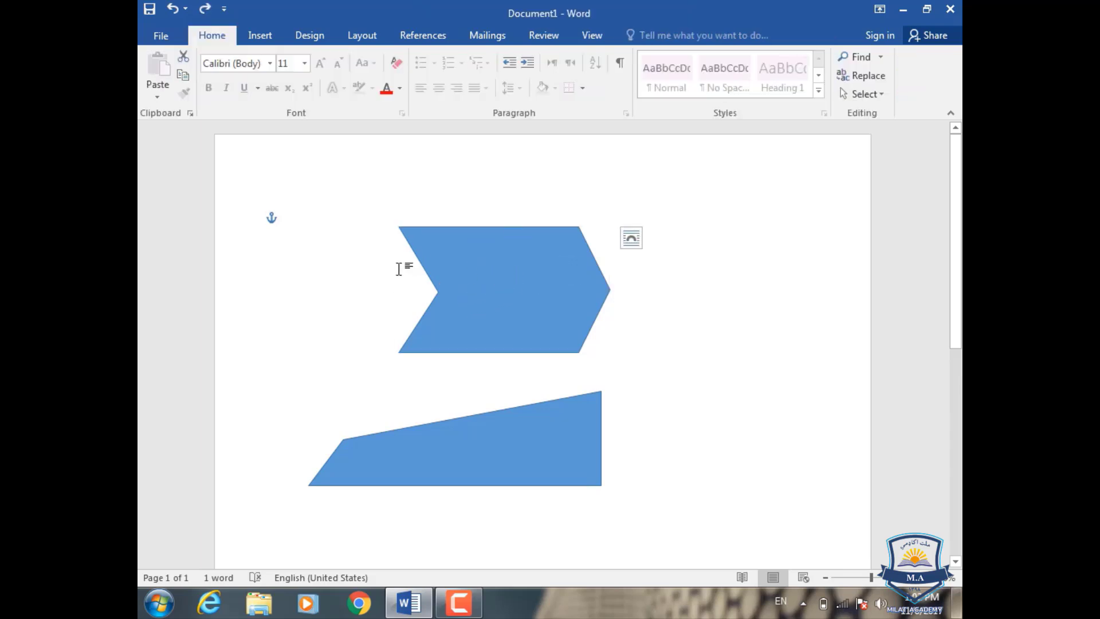
Try the solid orange theme style from the second row and a transparent preset style on the notched arrow shape.
left_click(546, 221)
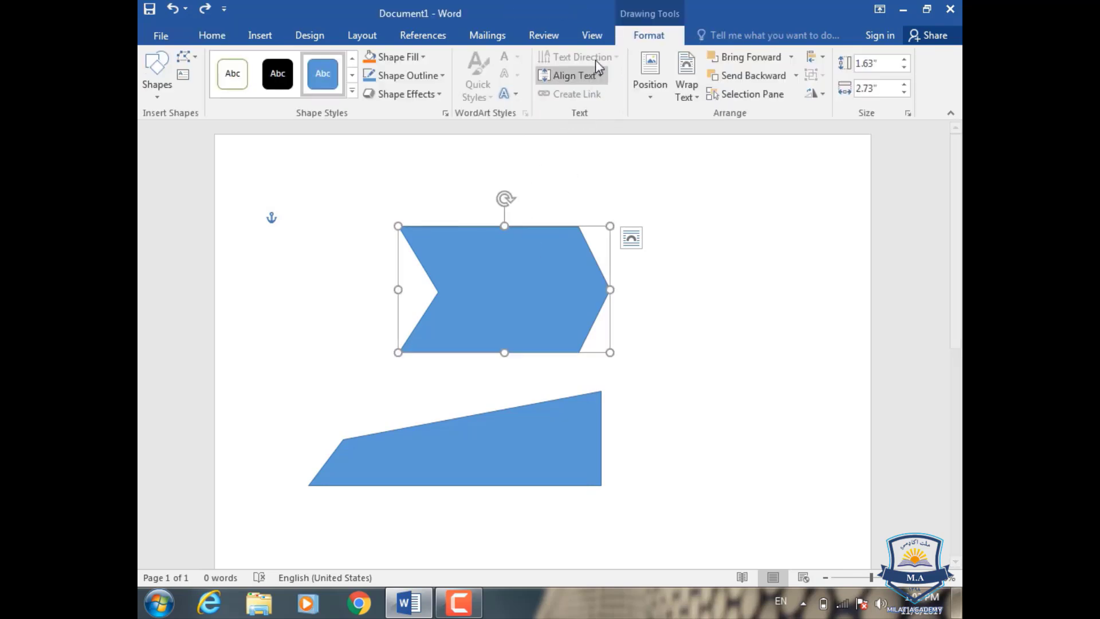
left_click(351, 91)
left_click(324, 151)
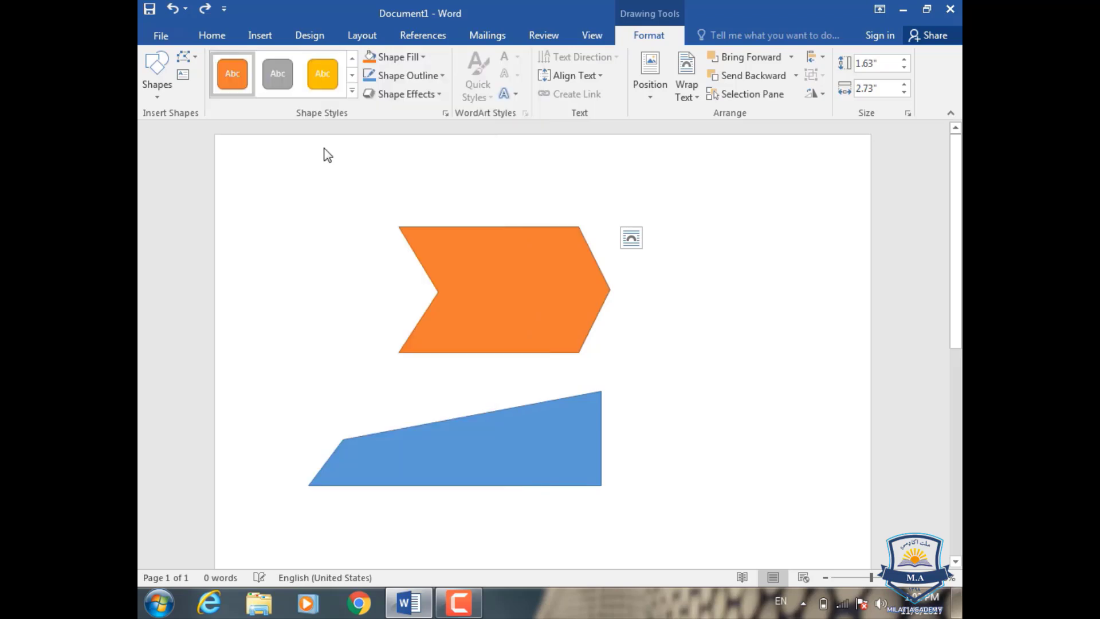
left_click(351, 92)
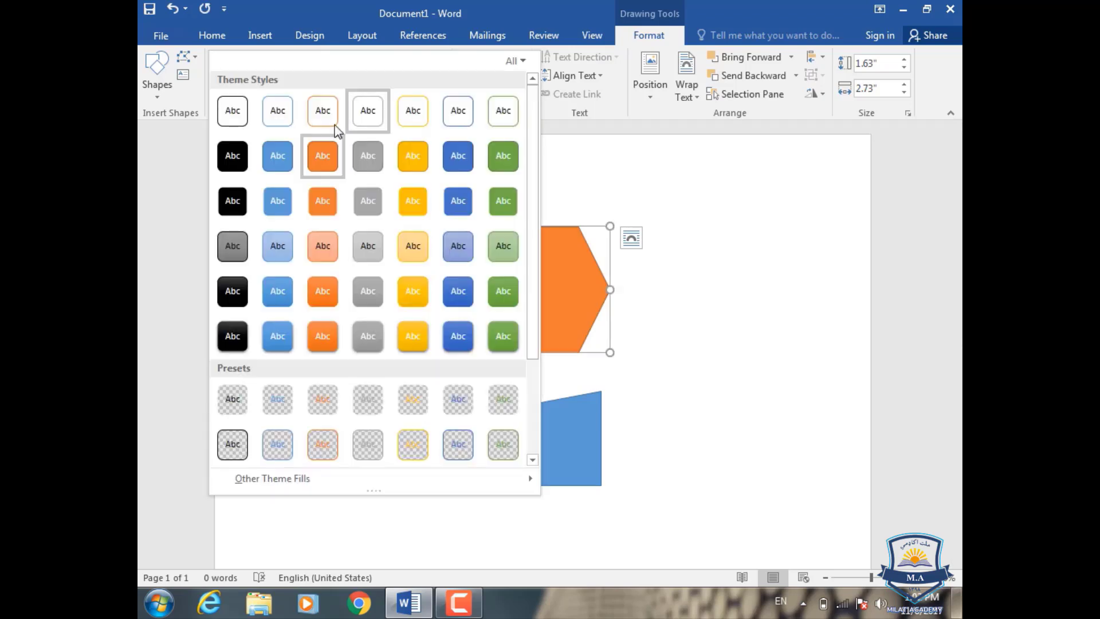
left_click(317, 409)
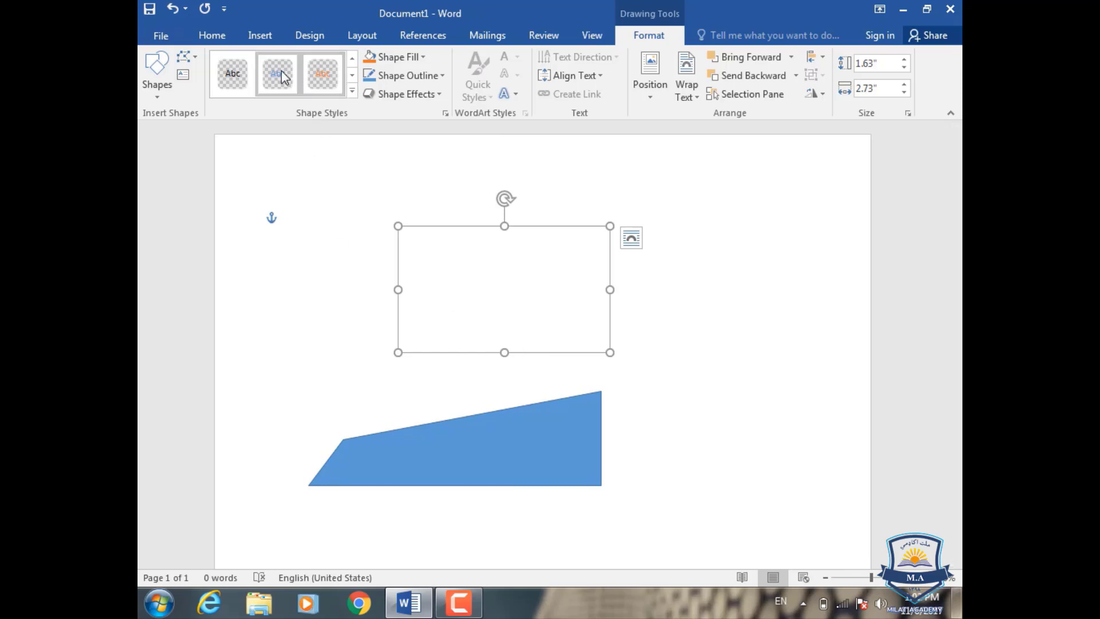
Apply the darker blue gradient theme style from the last theme row to the notched arrow shape.
left_click(352, 91)
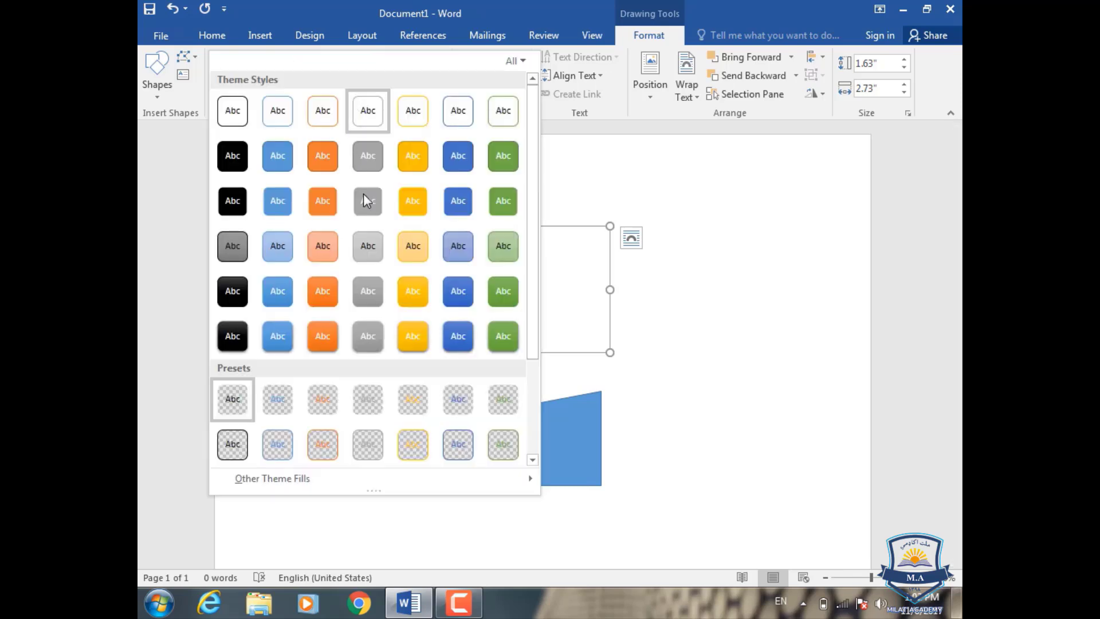
left_click(449, 337)
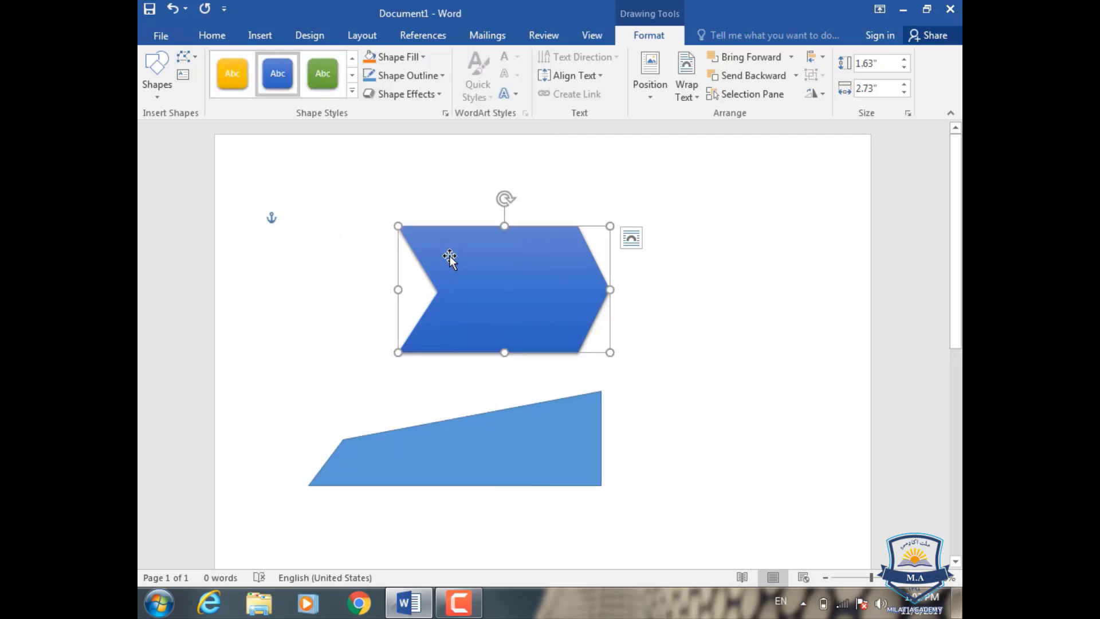
left_click(424, 57)
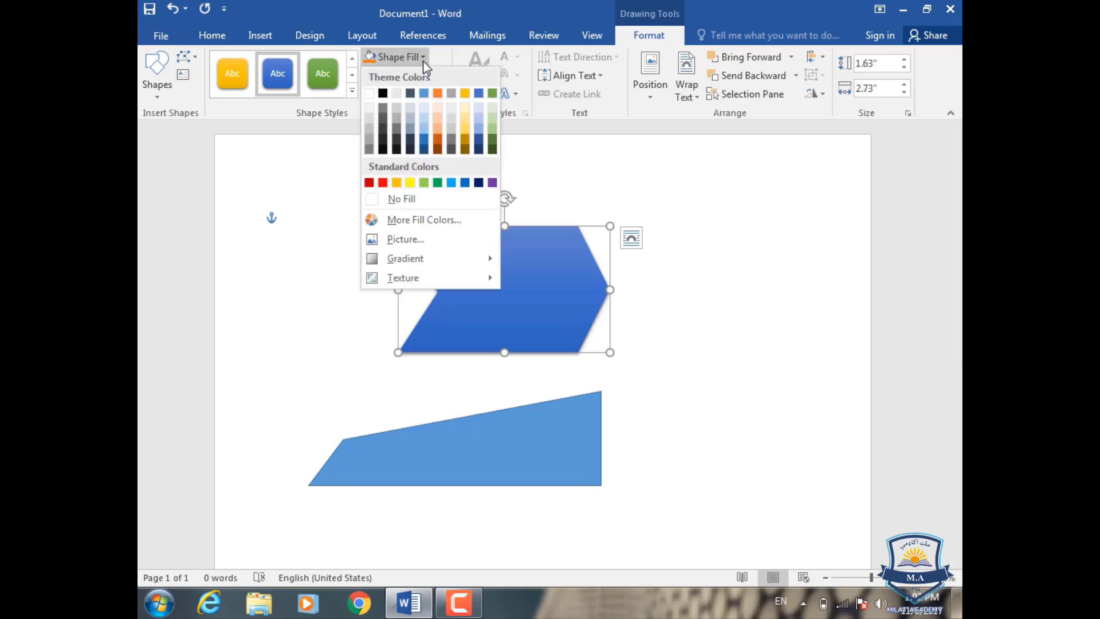
left_click(580, 312)
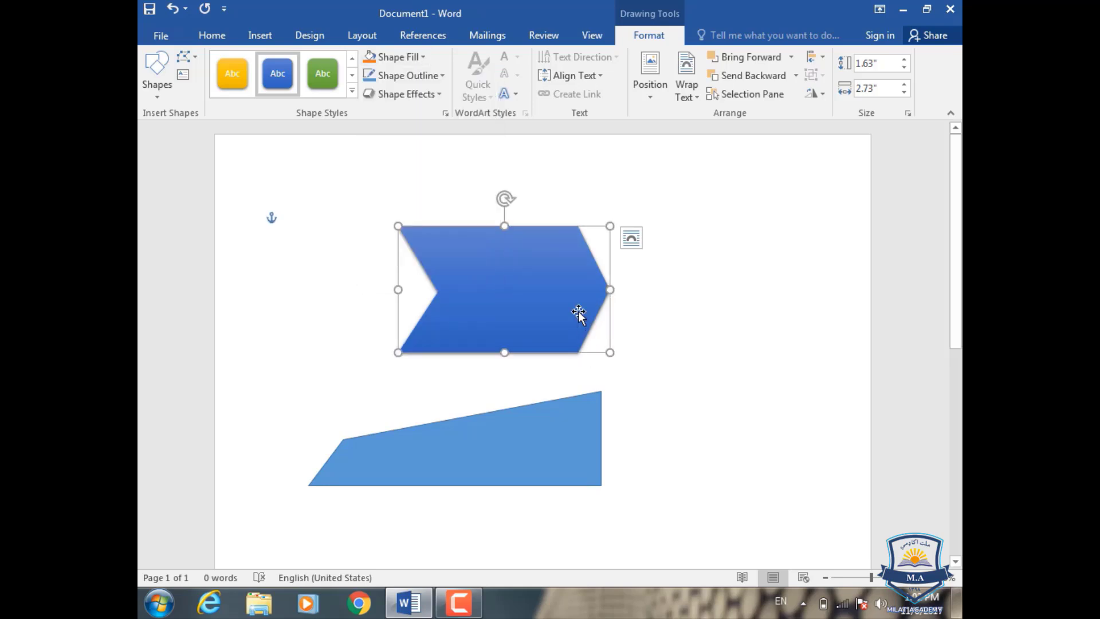
Fill the notched arrow shape with the standard blue color after trying black and the lighter blue theme color.
left_click(426, 59)
left_click(383, 91)
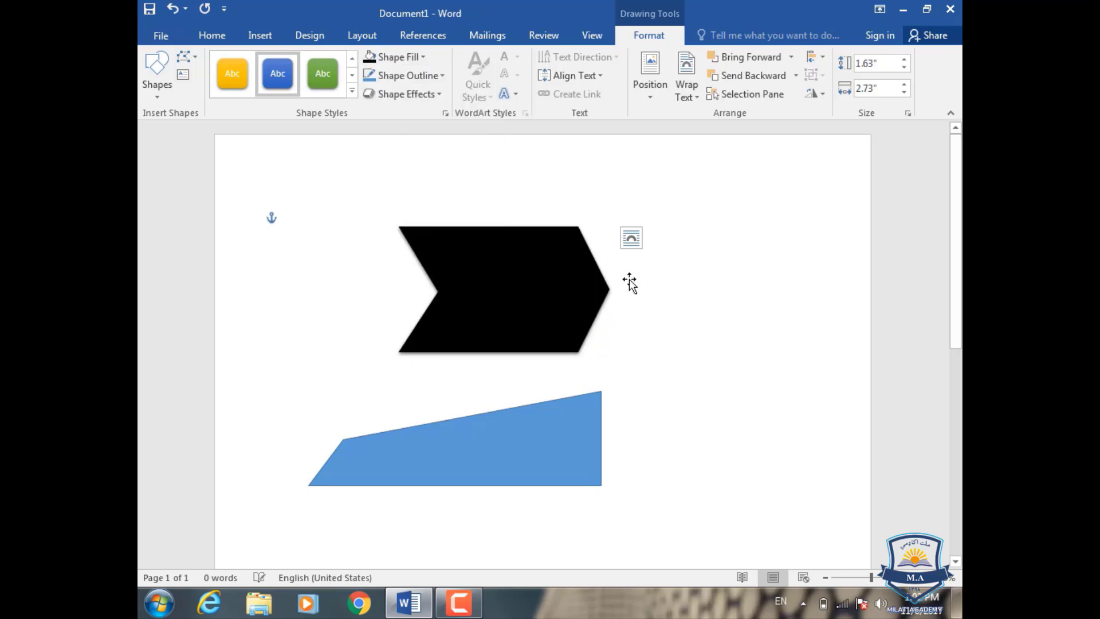
left_click(630, 283)
left_click(424, 59)
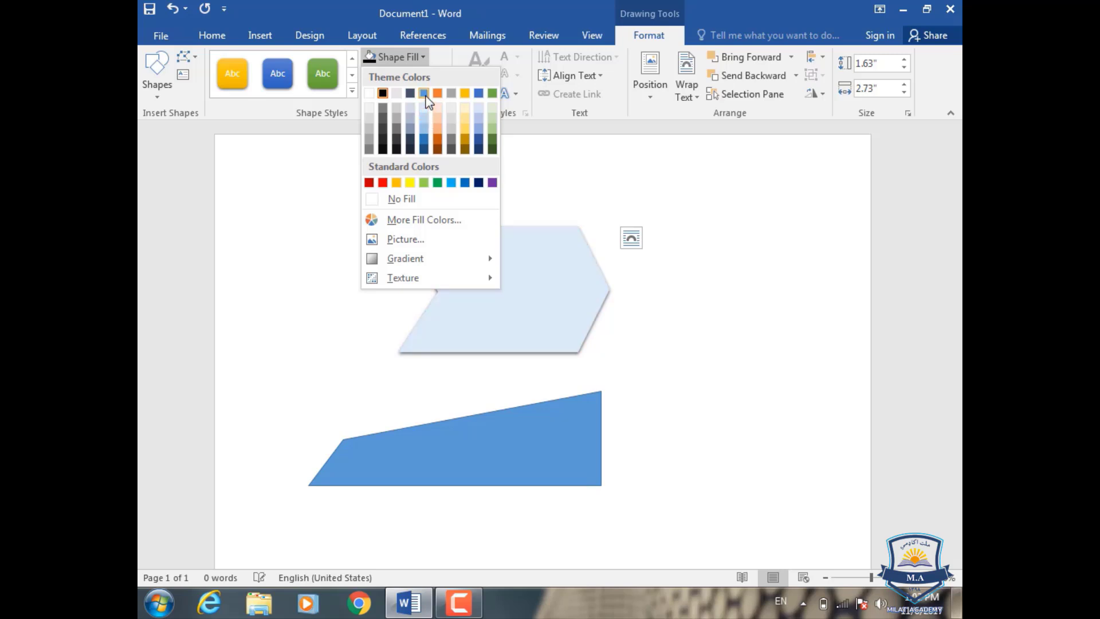
left_click(425, 94)
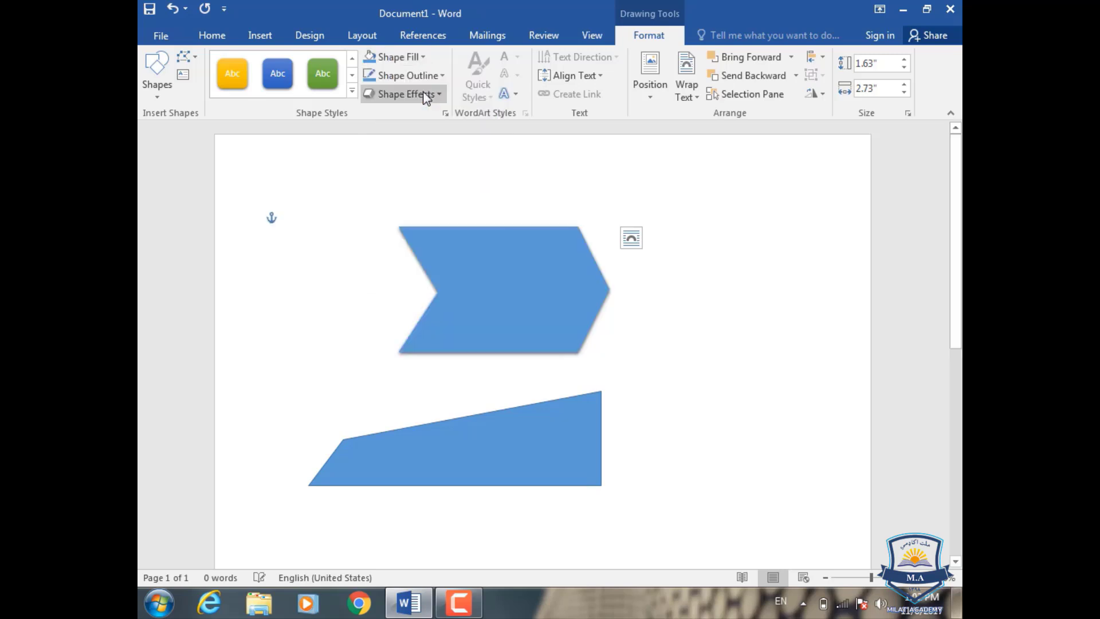
left_click(425, 60)
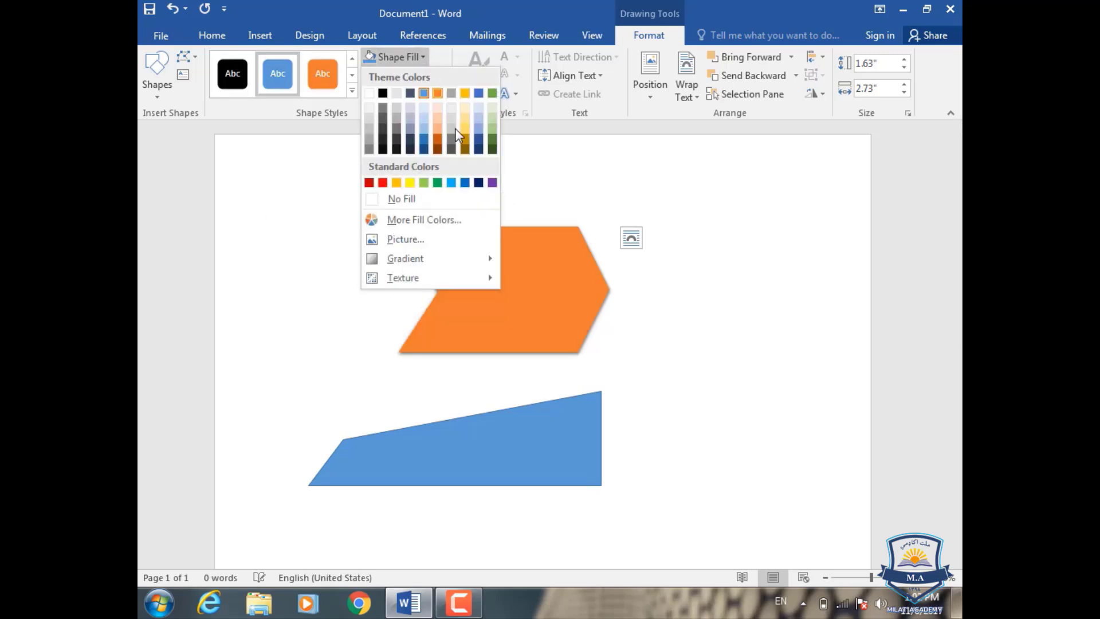
left_click(465, 182)
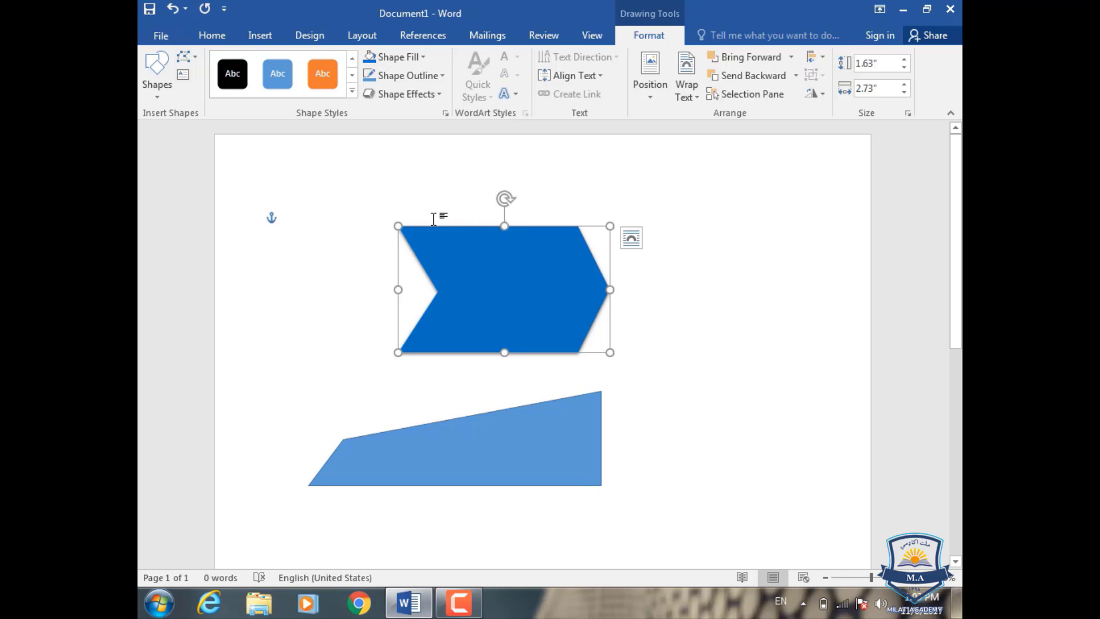
Set the notched arrow shape's outline to the standard dark blue color.
left_click(440, 79)
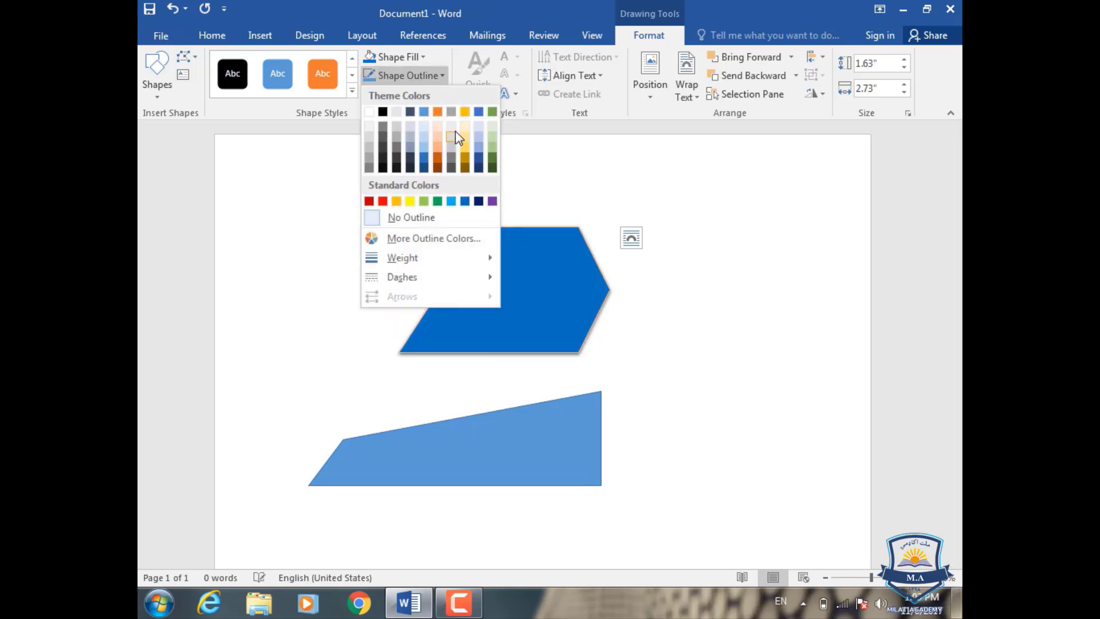
left_click(573, 253)
left_click(441, 77)
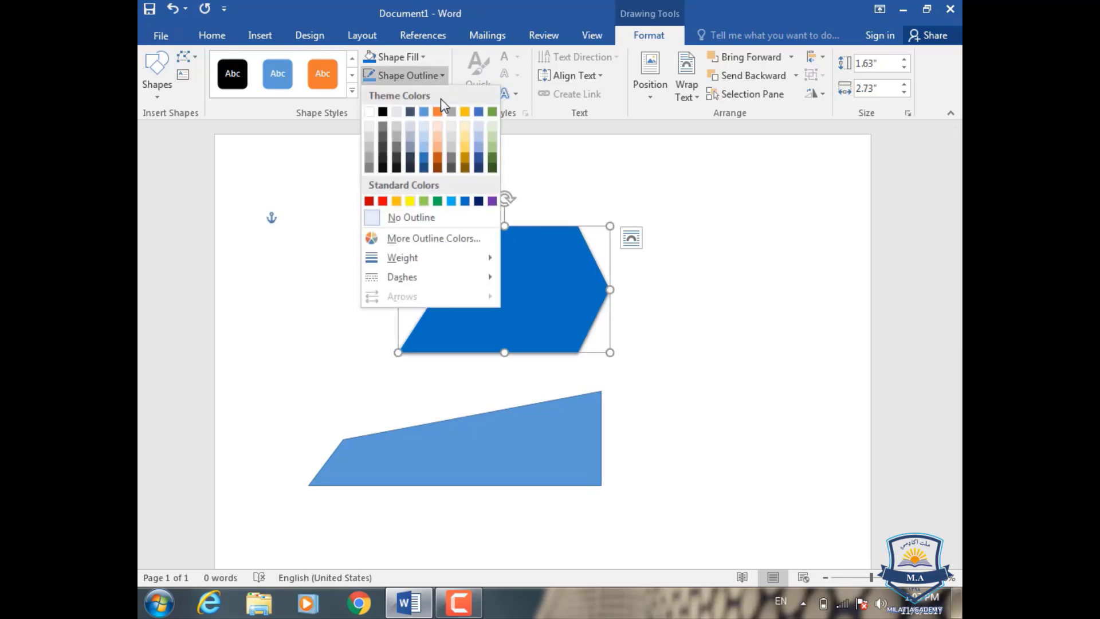
left_click(479, 203)
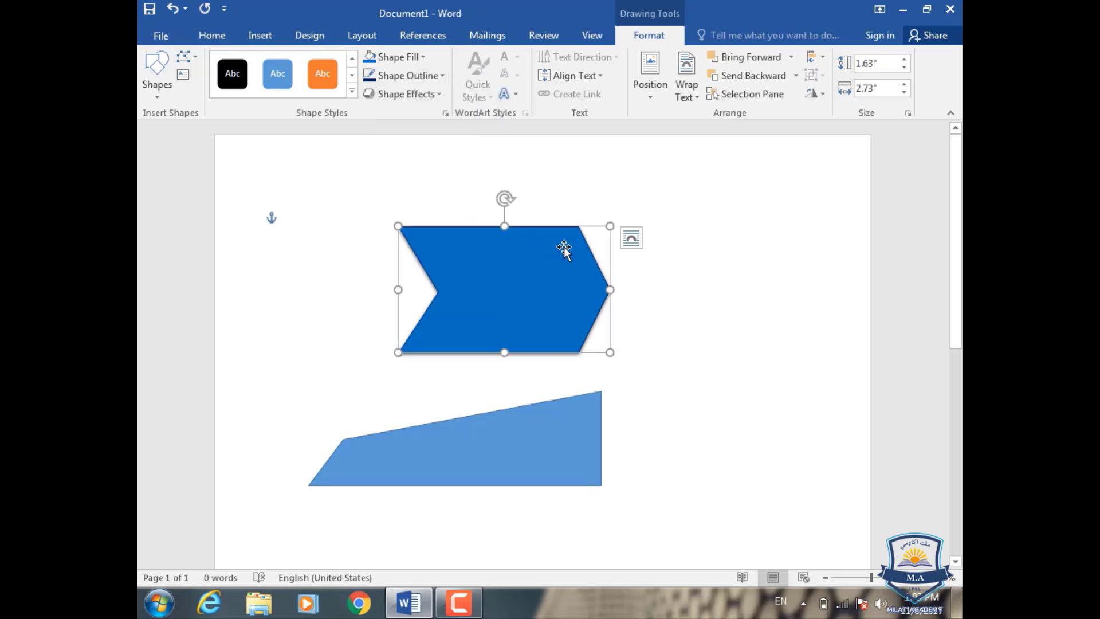
Fill the notched arrow shape with the orange theme color and set its outline to the standard dark red color.
left_click(424, 59)
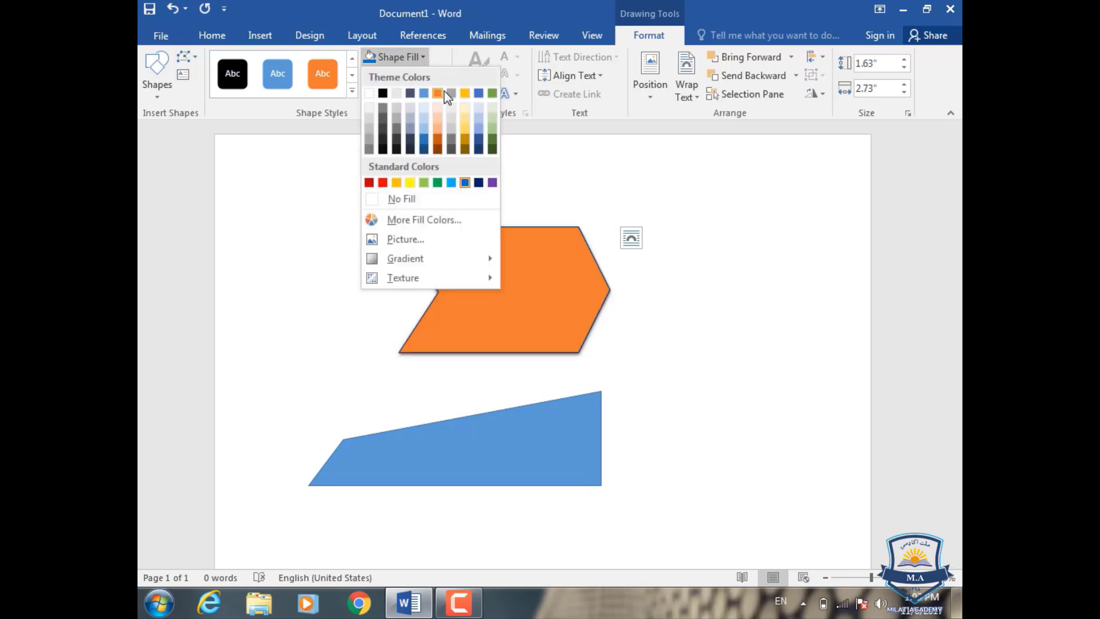
left_click(445, 90)
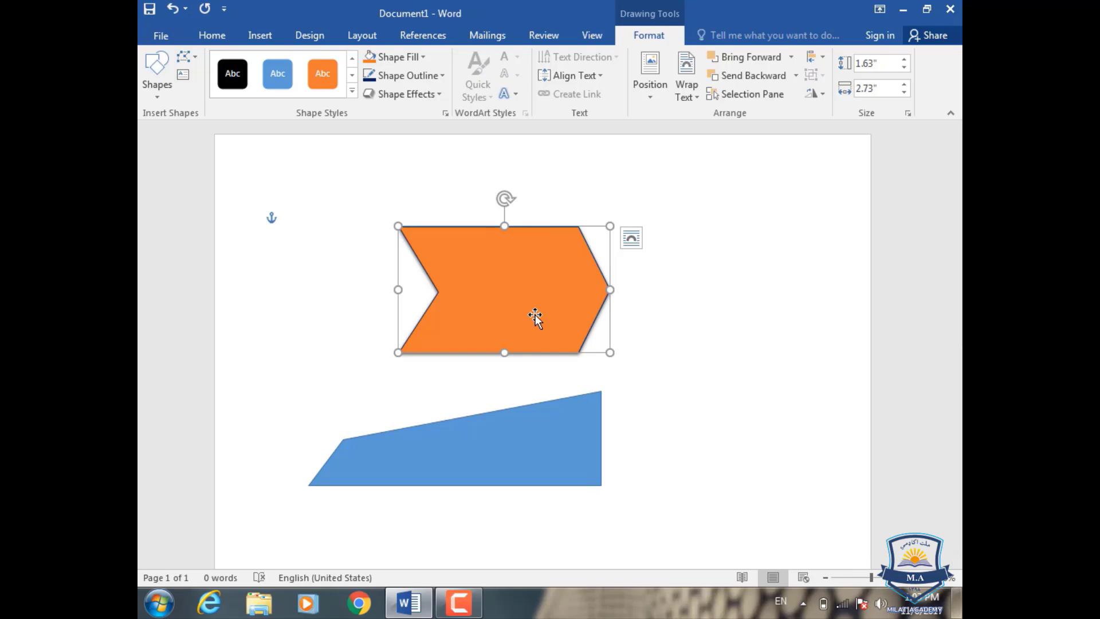
left_click(438, 75)
left_click(369, 201)
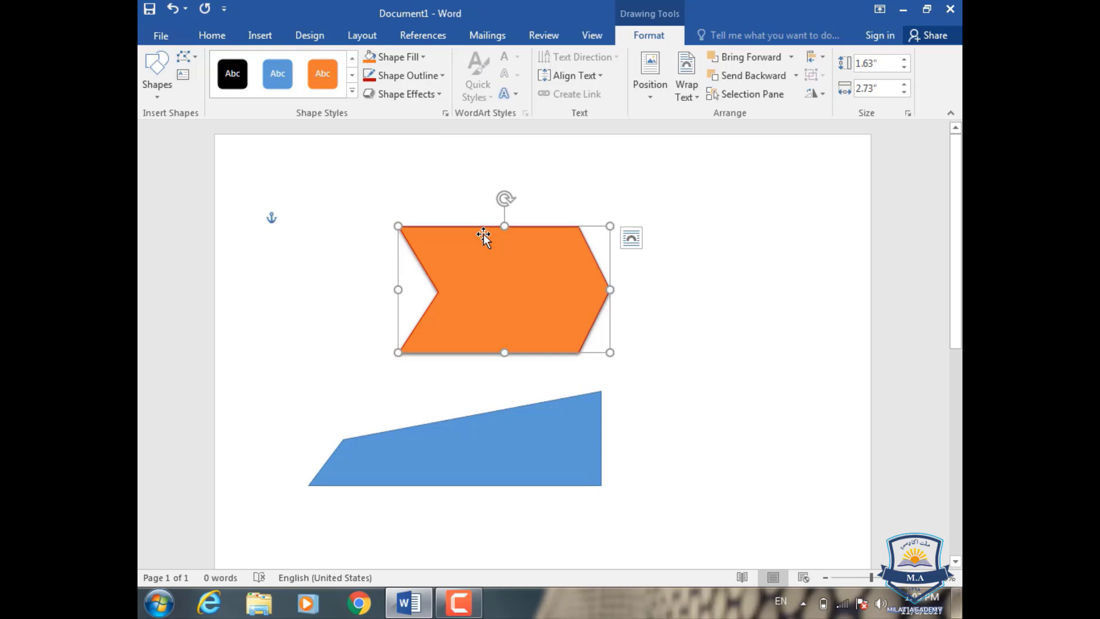
Apply an inner shadow along the upper right edges of the notched arrow shape and a tilted 3-D rotation preset.
left_click(441, 94)
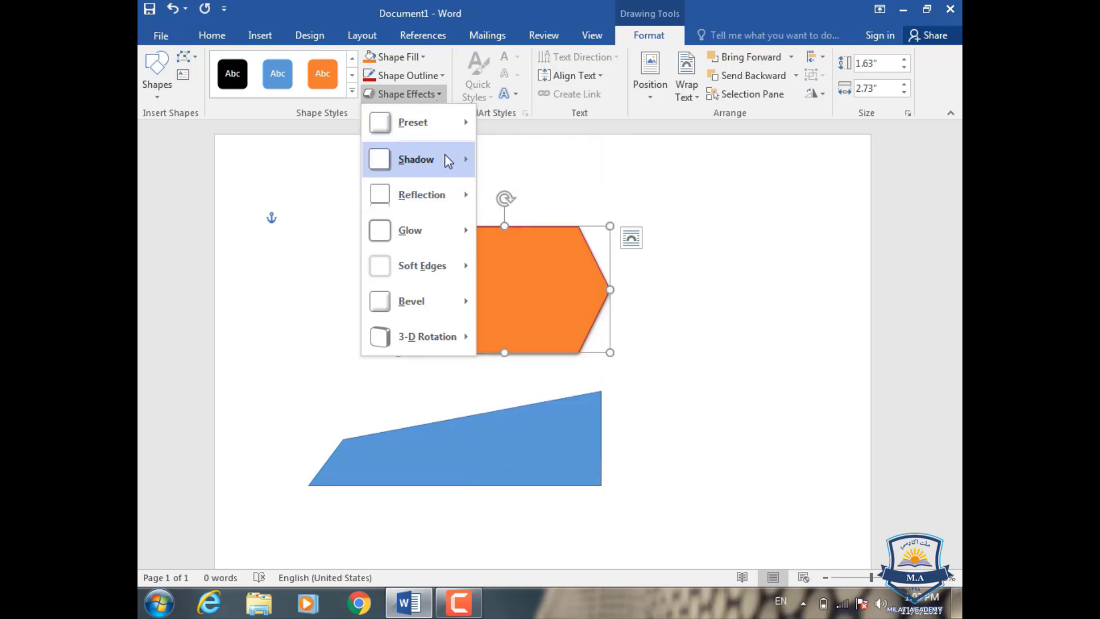
mouse_move(445, 154)
left_click(585, 381)
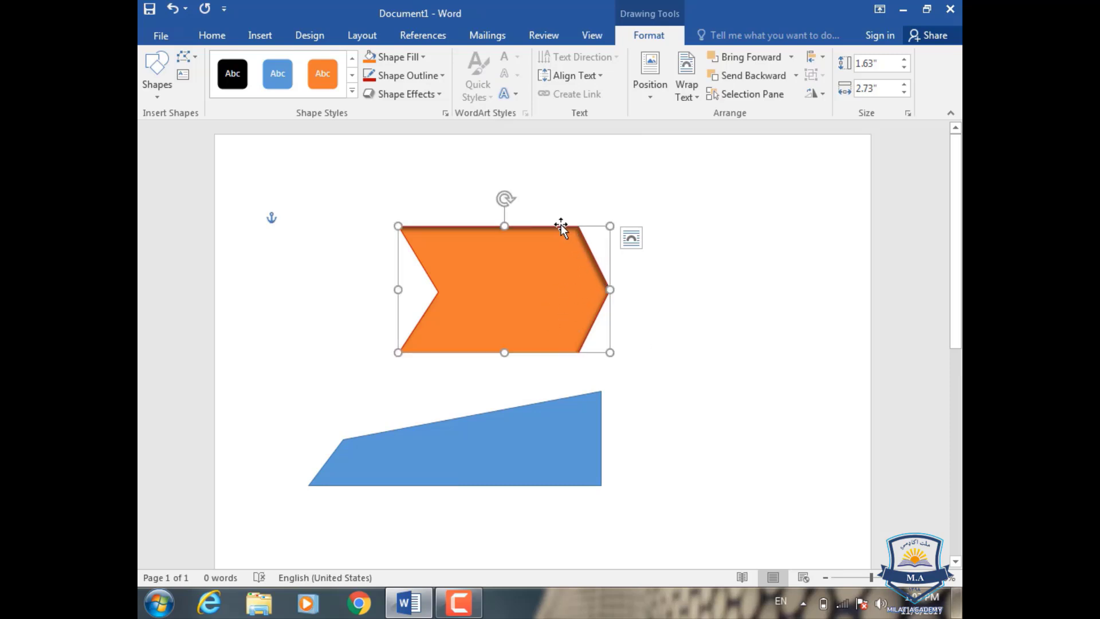
left_click(408, 94)
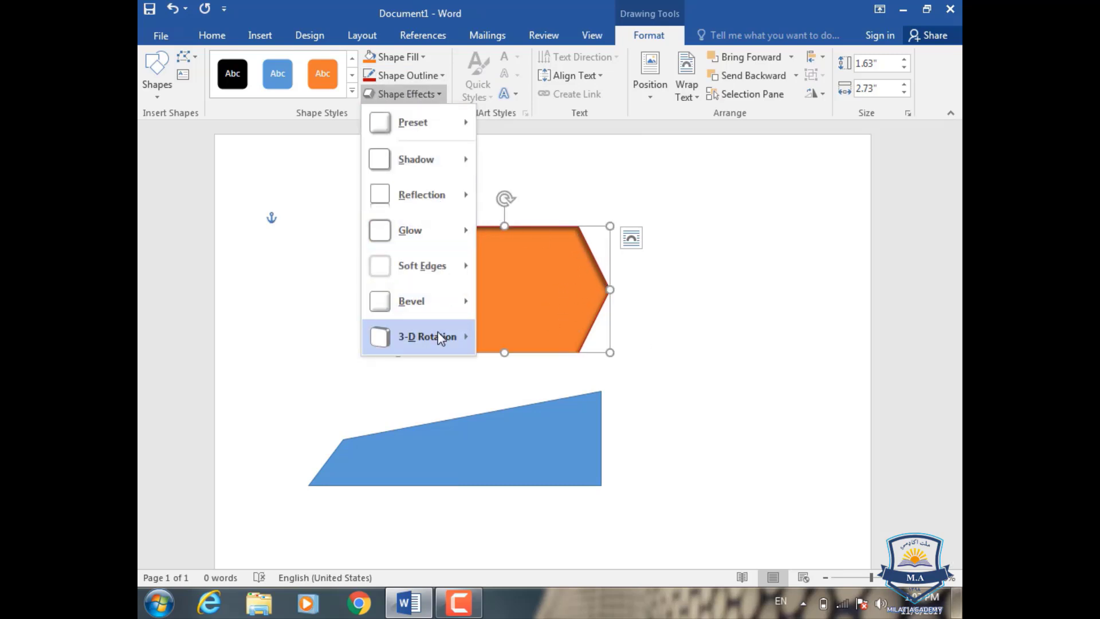
mouse_move(440, 338)
left_click(528, 314)
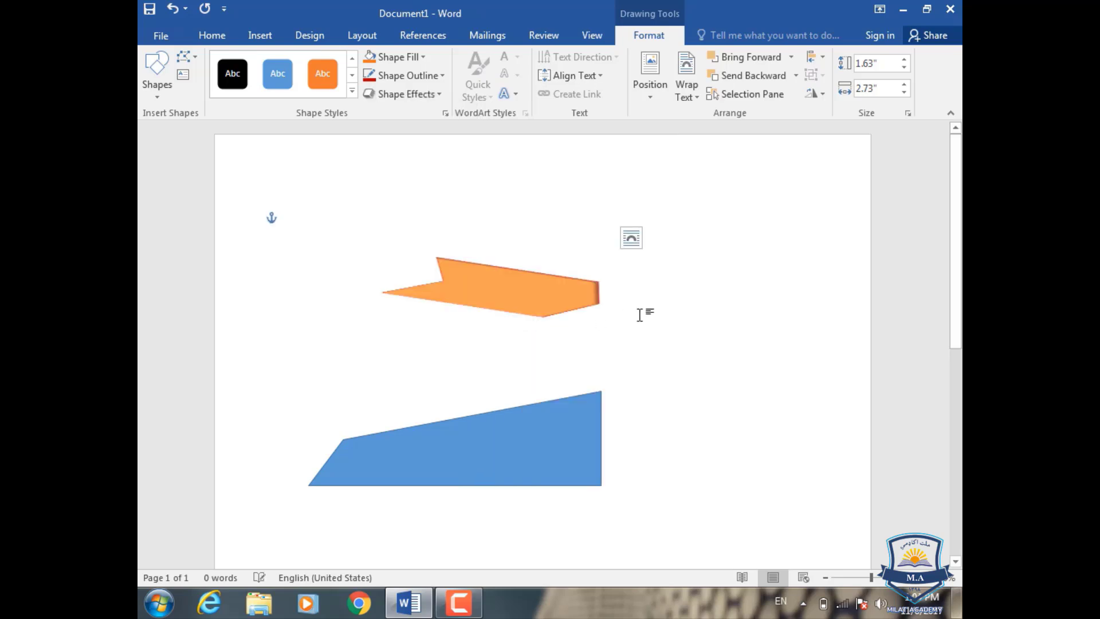
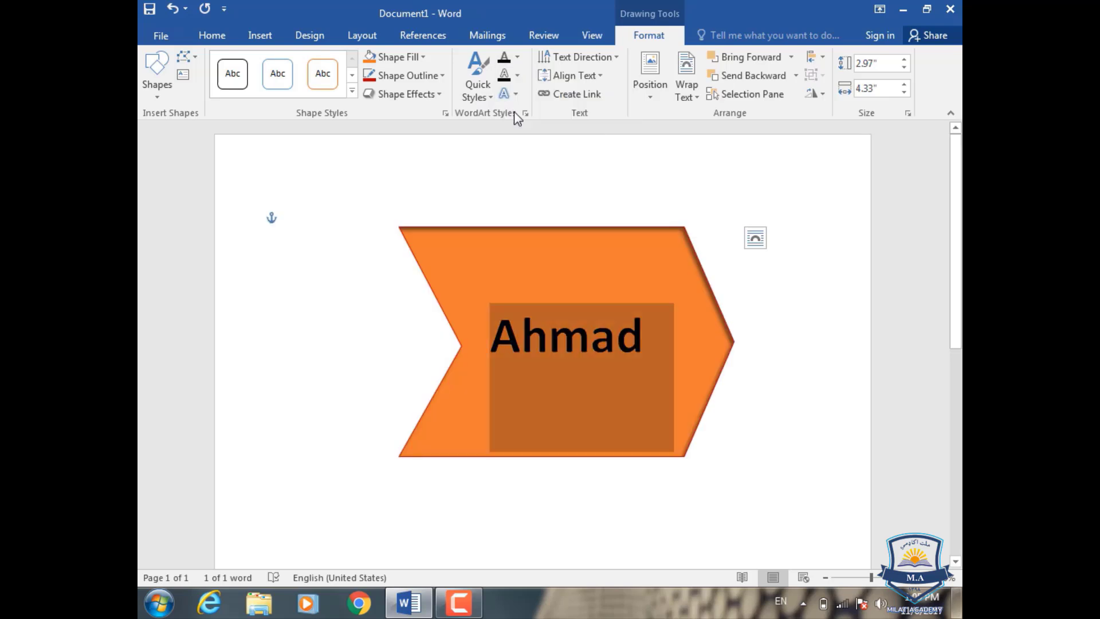
Set the fill of the notched arrow shape's text to the orange theme color and deselect the shape.
left_click(518, 57)
left_click(571, 113)
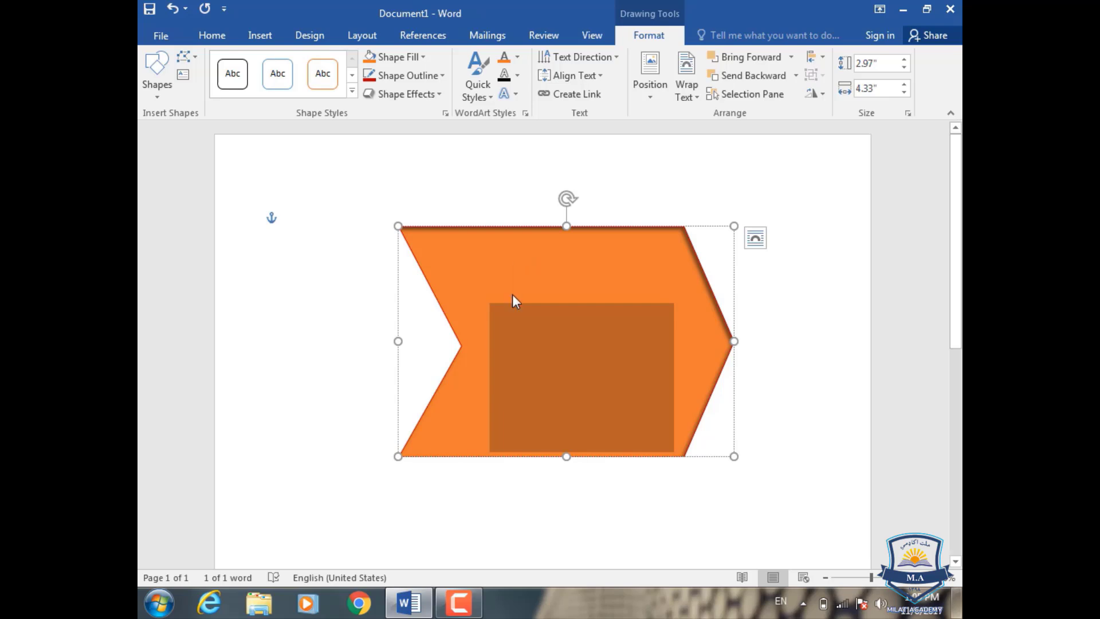
key("ctrl")
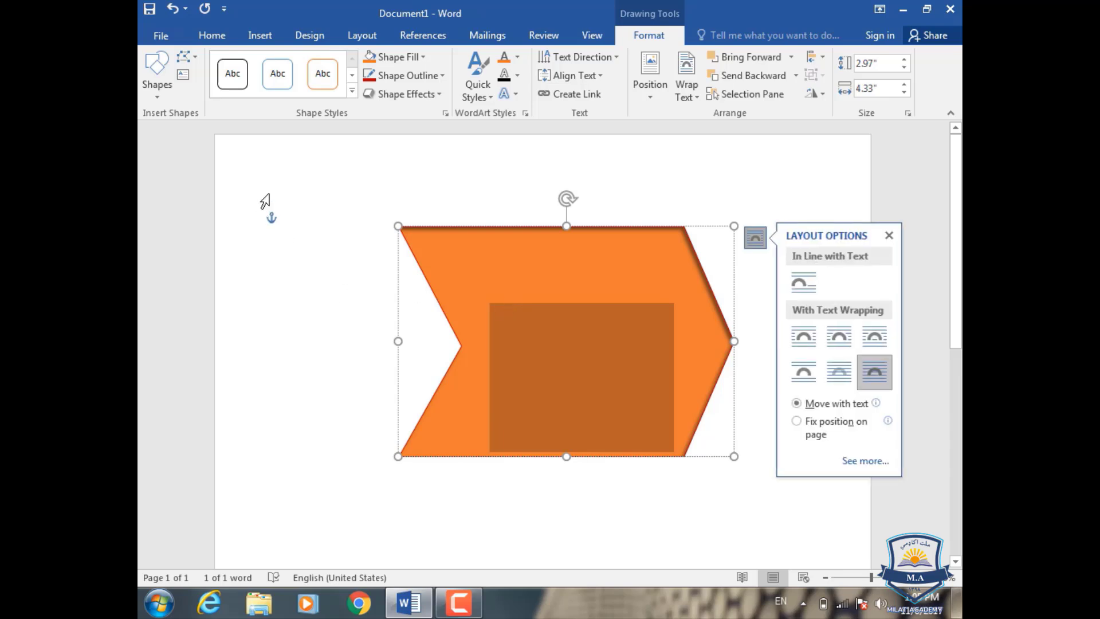
left_click(291, 182)
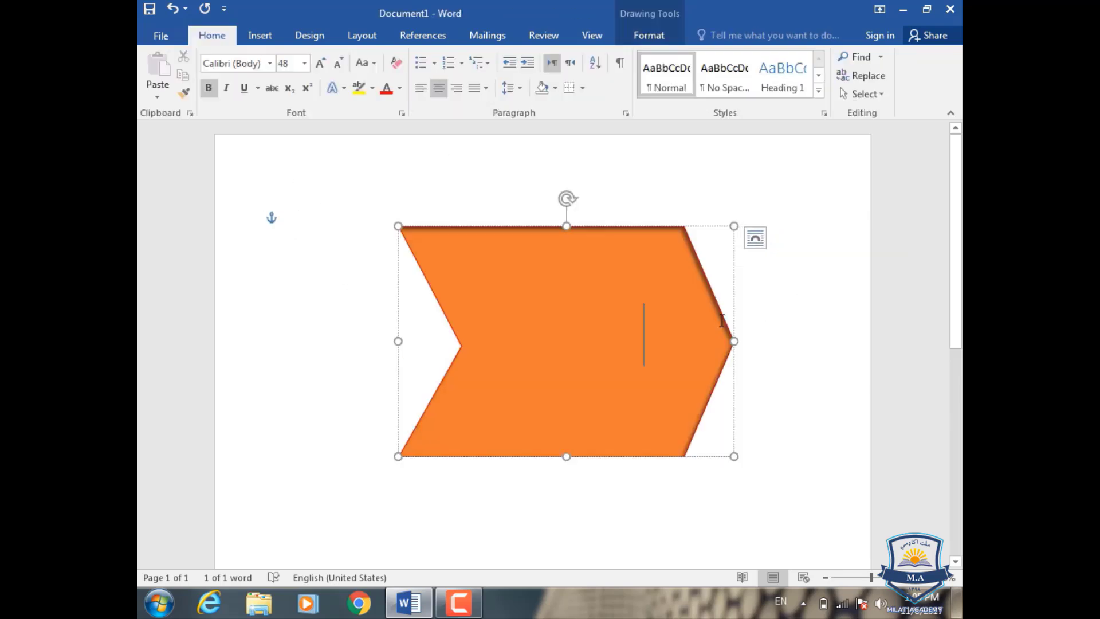
left_click(830, 275)
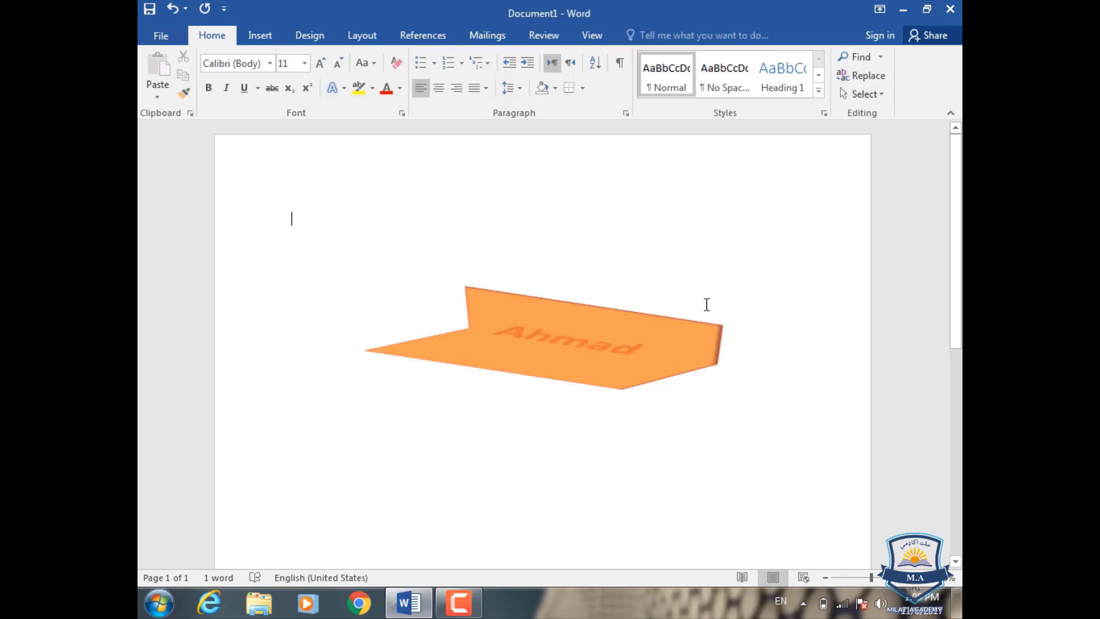
left_click(592, 342)
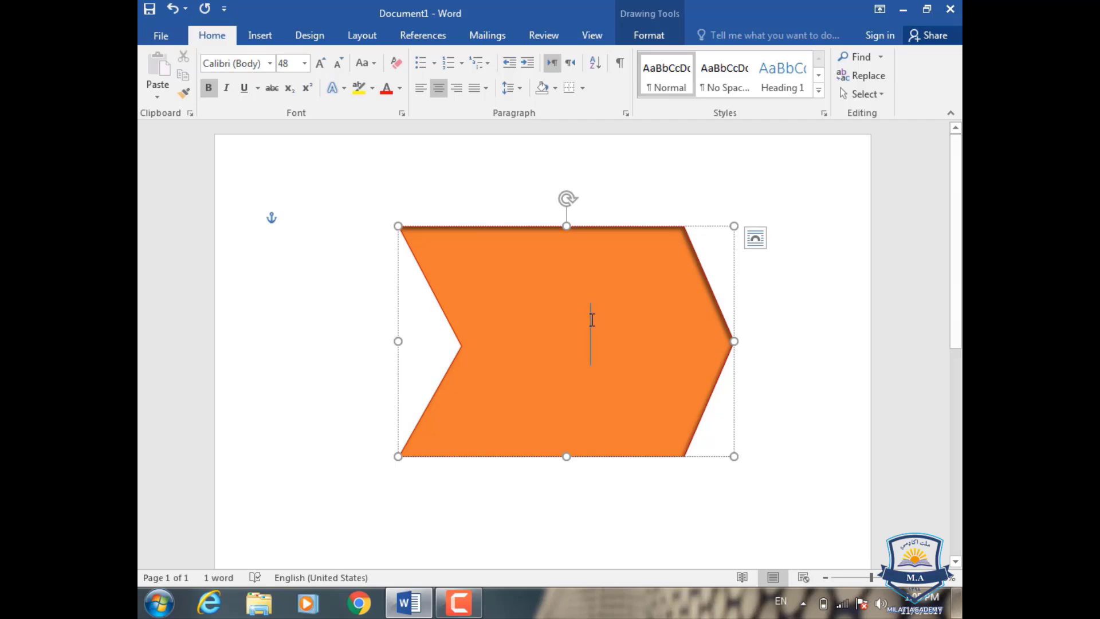
left_click(831, 310)
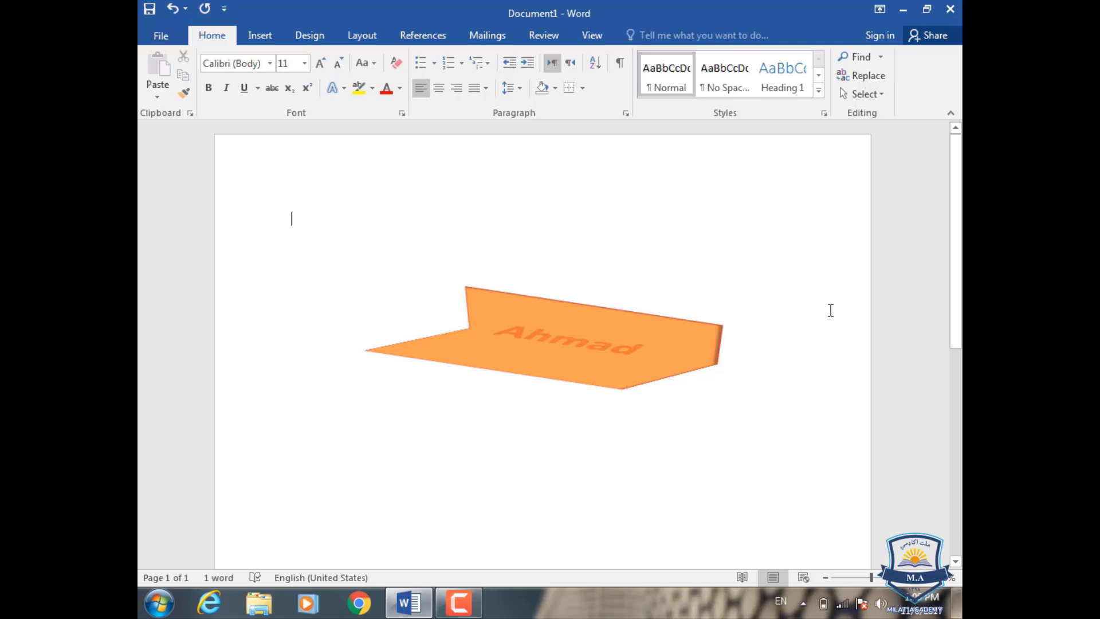
Draw a rectangle about 4.08" wide and 2.16" high just below the orange arrow shape.
left_click(258, 37)
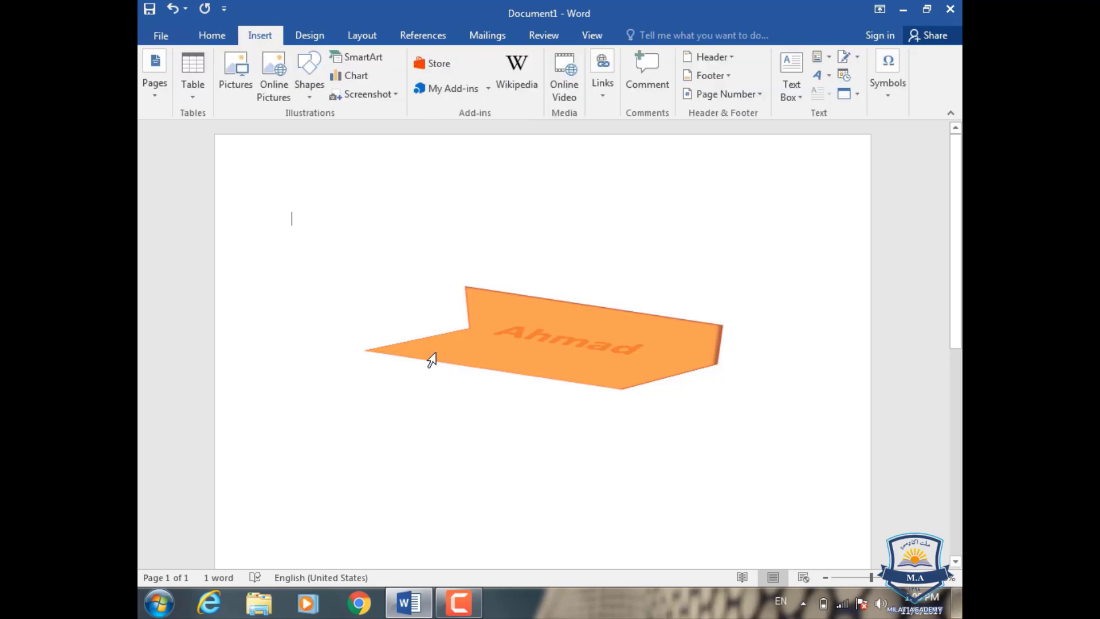
left_click(310, 91)
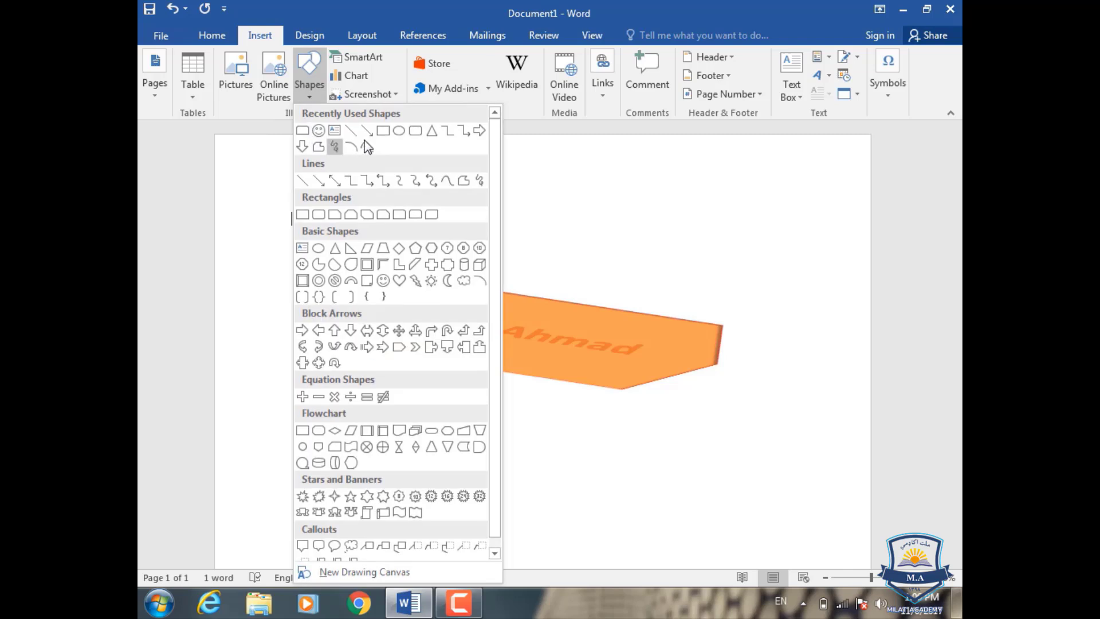
left_click(383, 130)
left_click_drag(322, 402, 639, 543)
Add text to the blue rectangle and enter the same first name that the arrow shape contains.
right_click(449, 461)
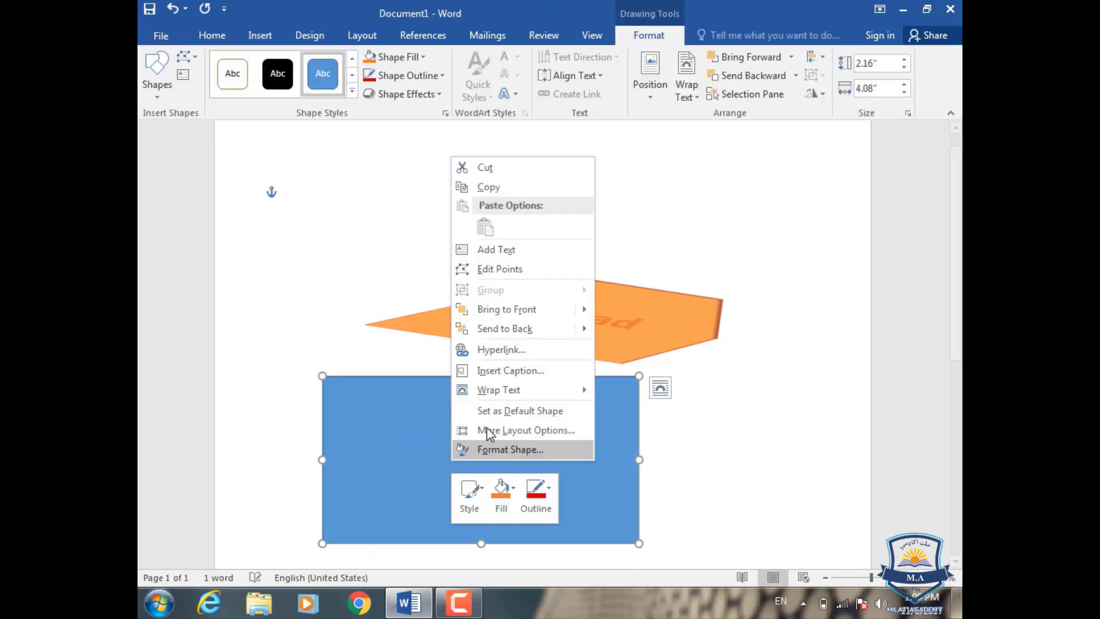
left_click(517, 252)
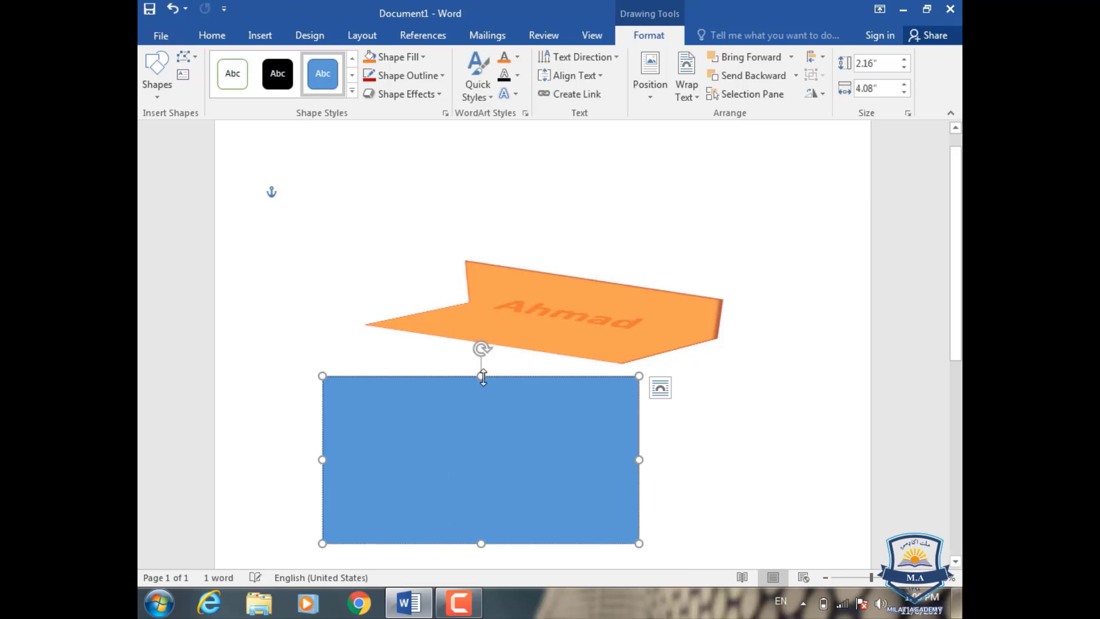
type("Ahmad")
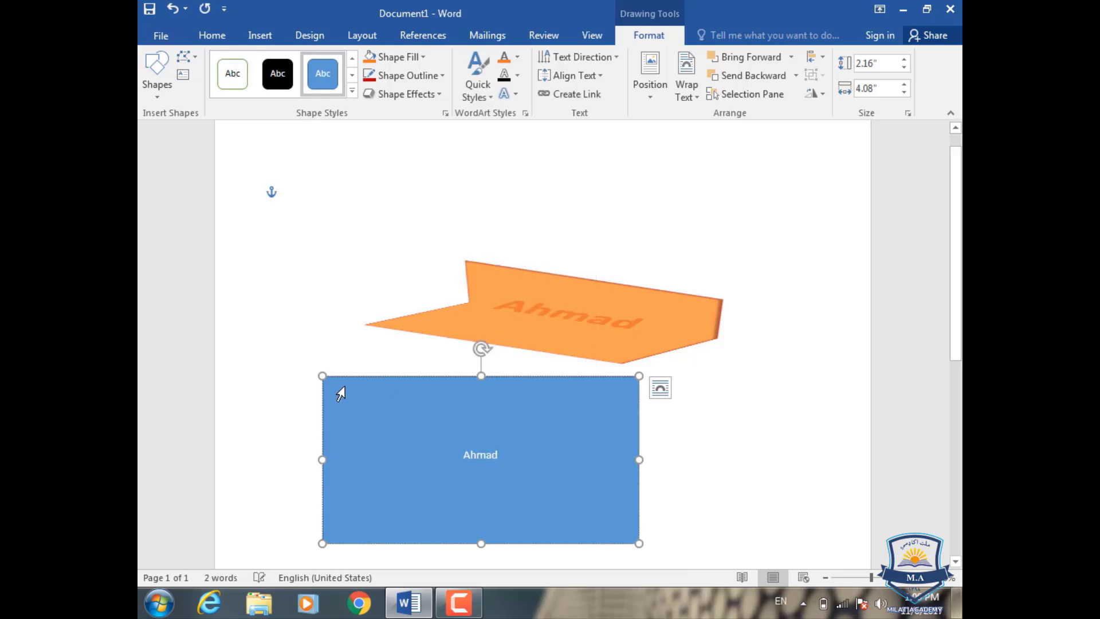
Enlarge the text in the blue rectangle to font size 80.
left_click_drag(509, 456, 466, 463)
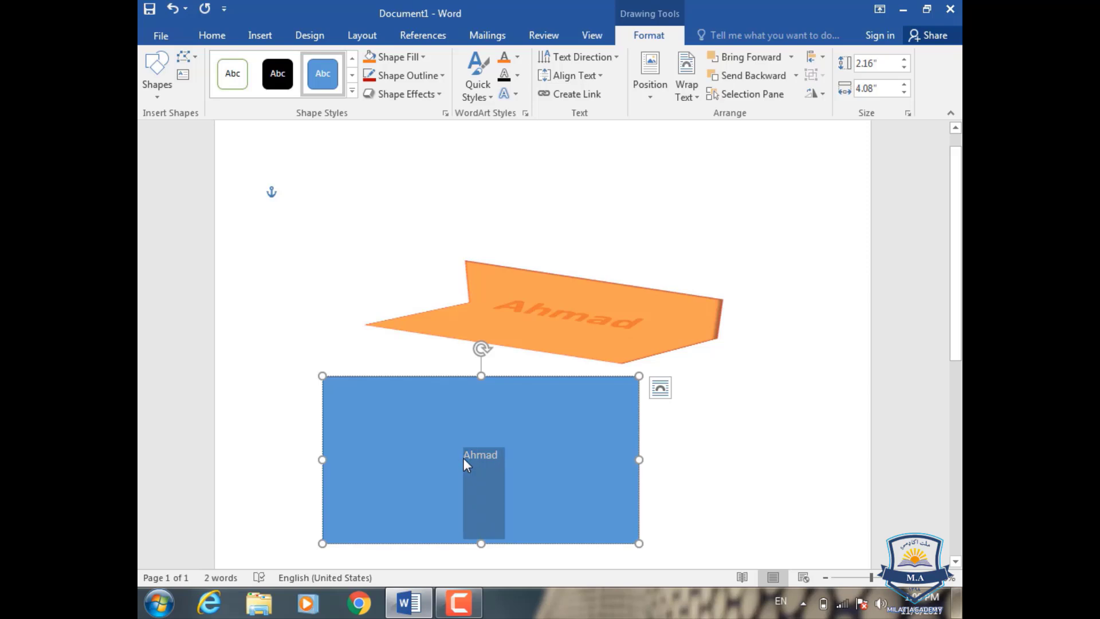
left_click(212, 35)
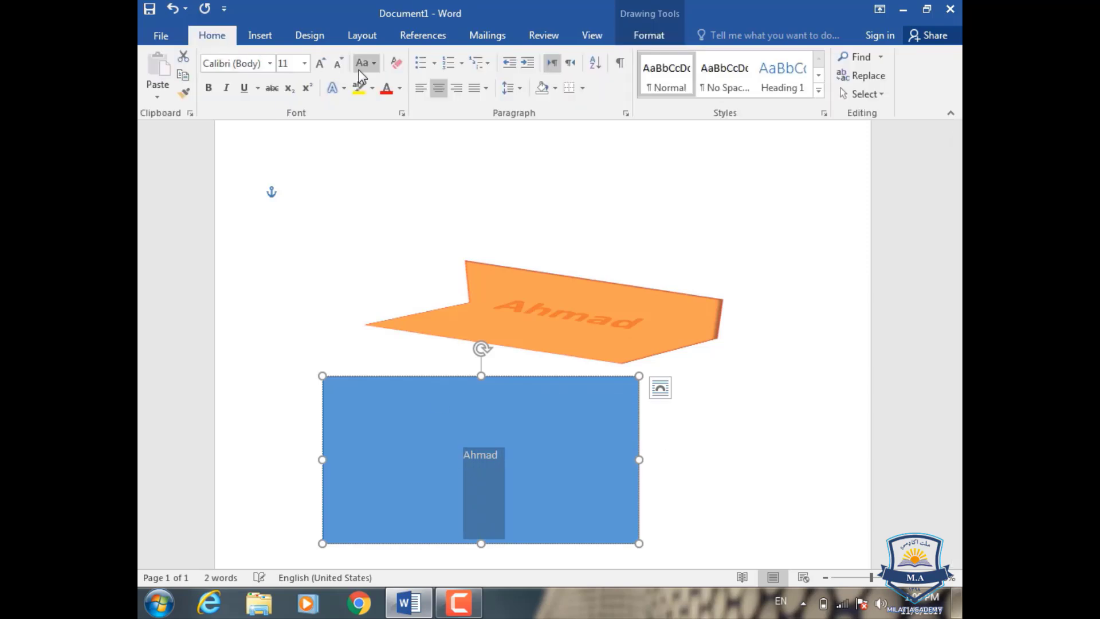
double_click(325, 67)
double_click(325, 67)
double_click(325, 67)
left_click(326, 67)
double_click(326, 67)
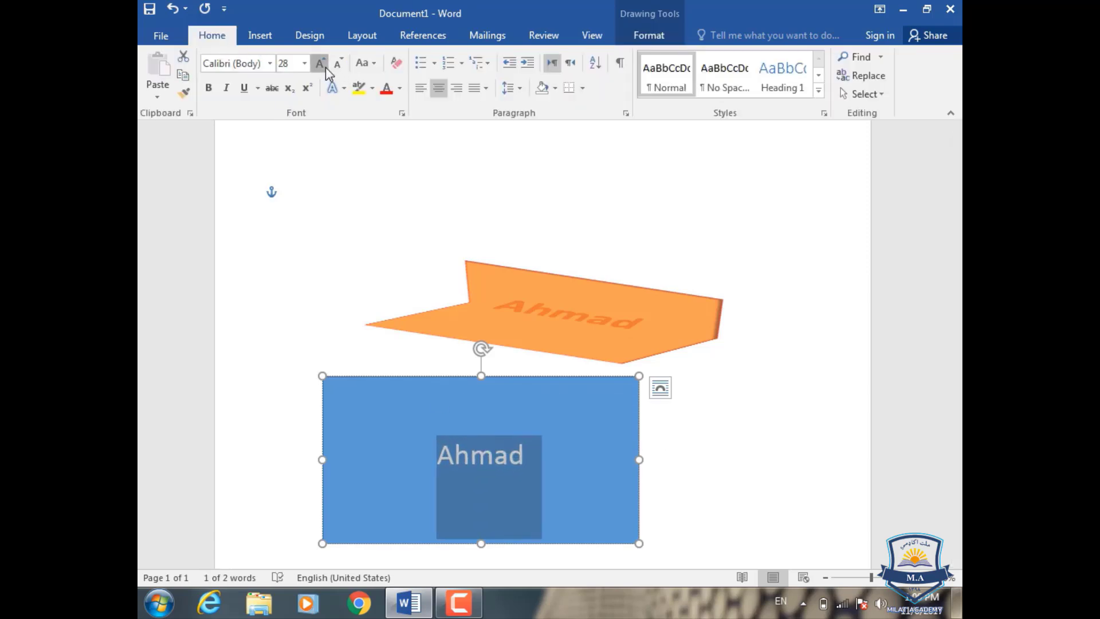
double_click(325, 67)
left_click(326, 67)
left_click(325, 67)
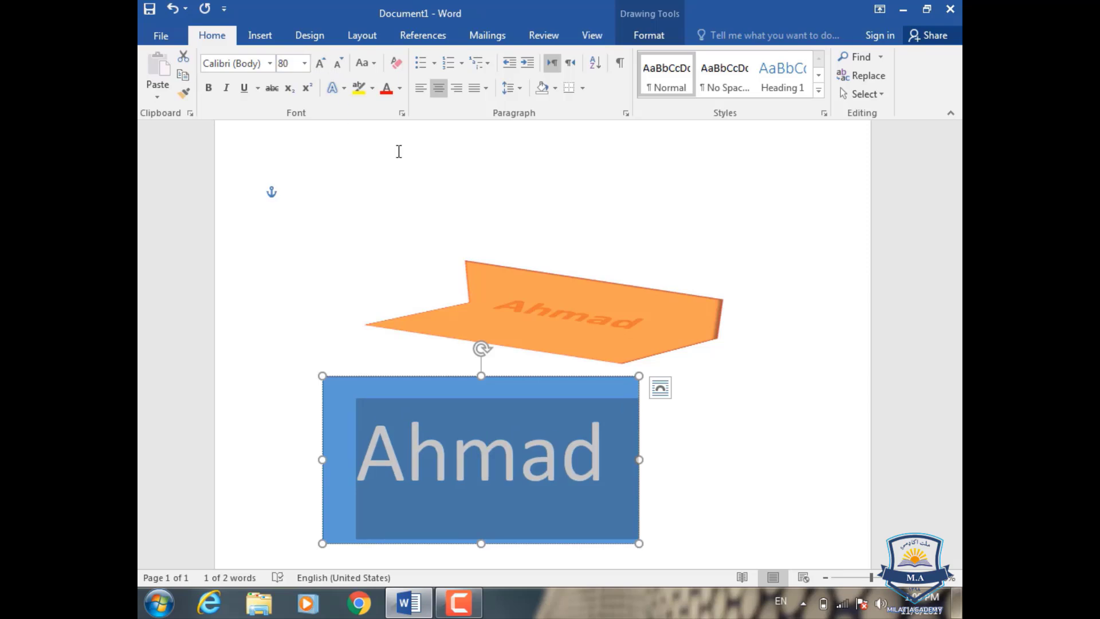
Set the text fill of the blue rectangle's name to the black theme color.
left_click(453, 452)
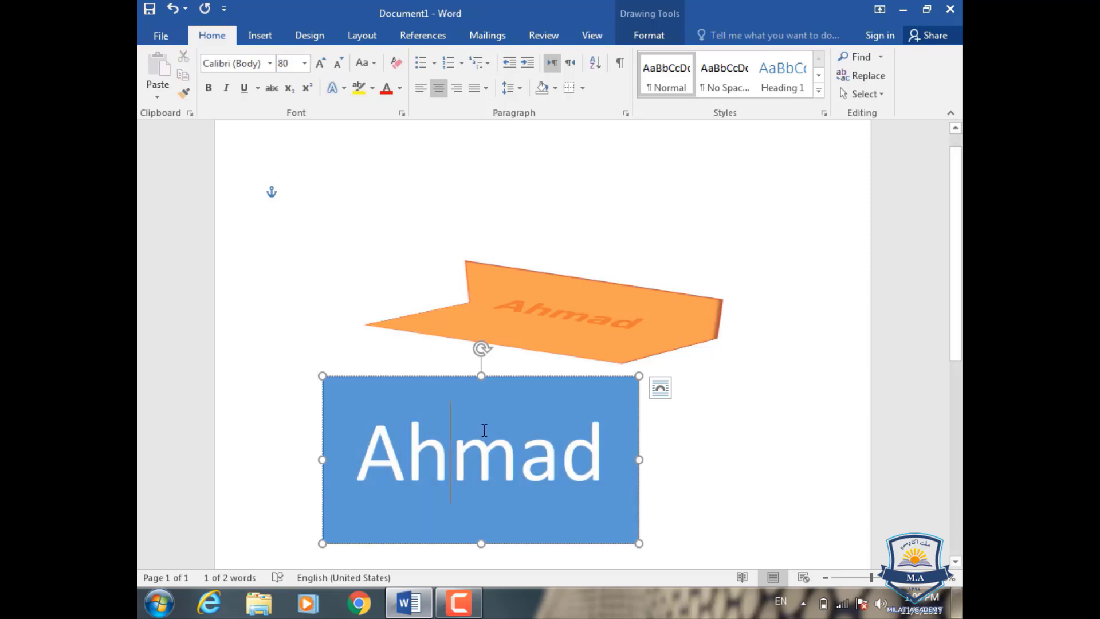
left_click(646, 36)
left_click(517, 56)
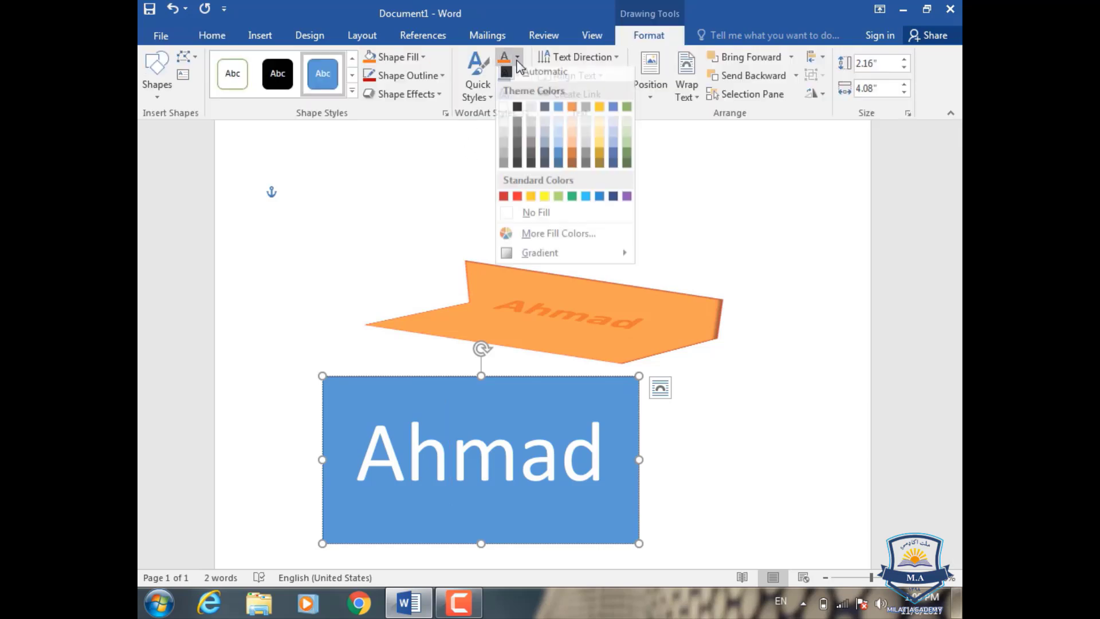
left_click(516, 114)
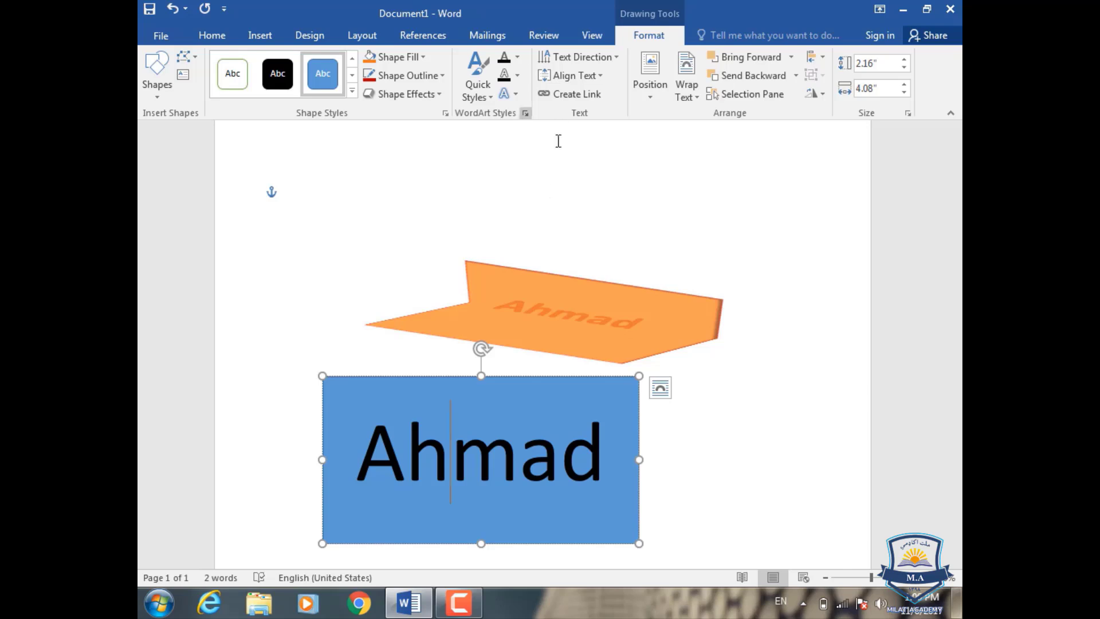
Outline the text in the blue rectangle with the blue theme color.
left_click_drag(603, 471, 325, 397)
left_click(520, 80)
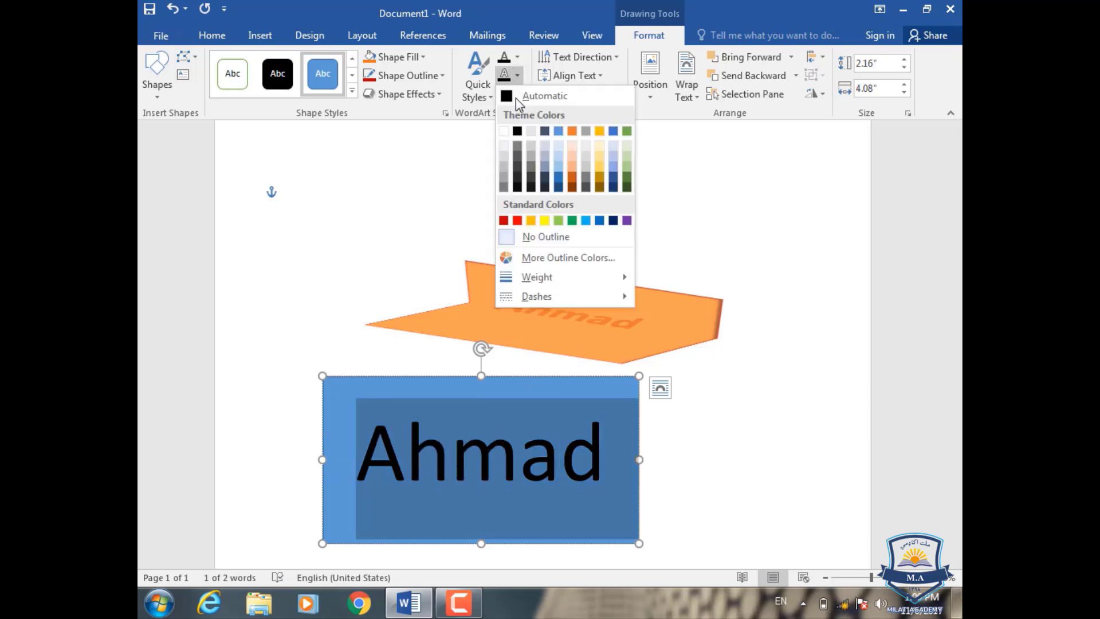
left_click(560, 136)
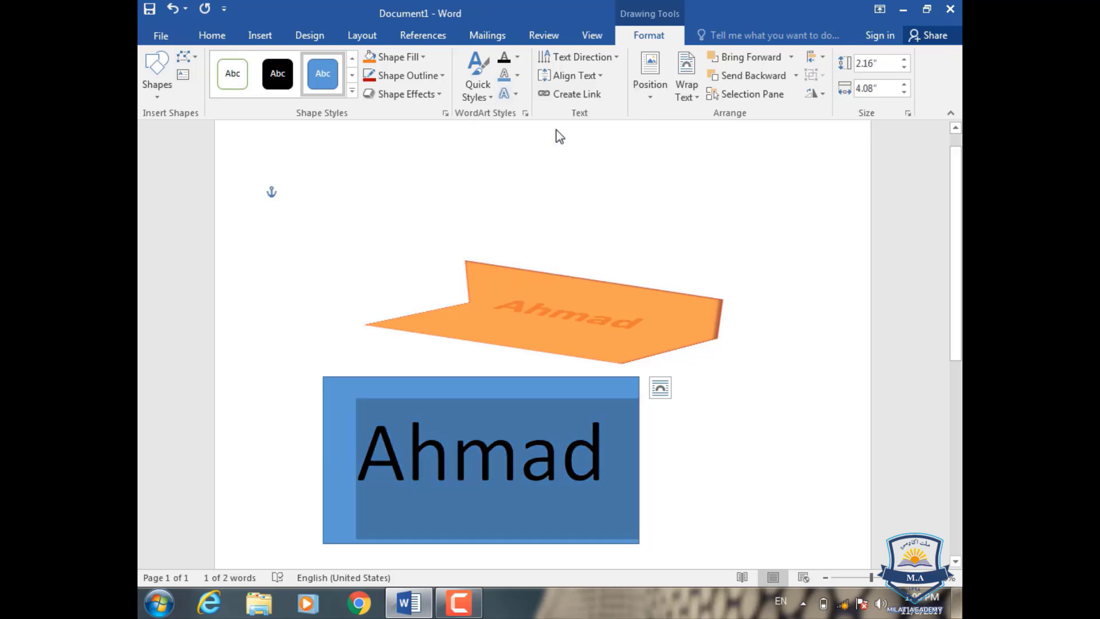
left_click(517, 76)
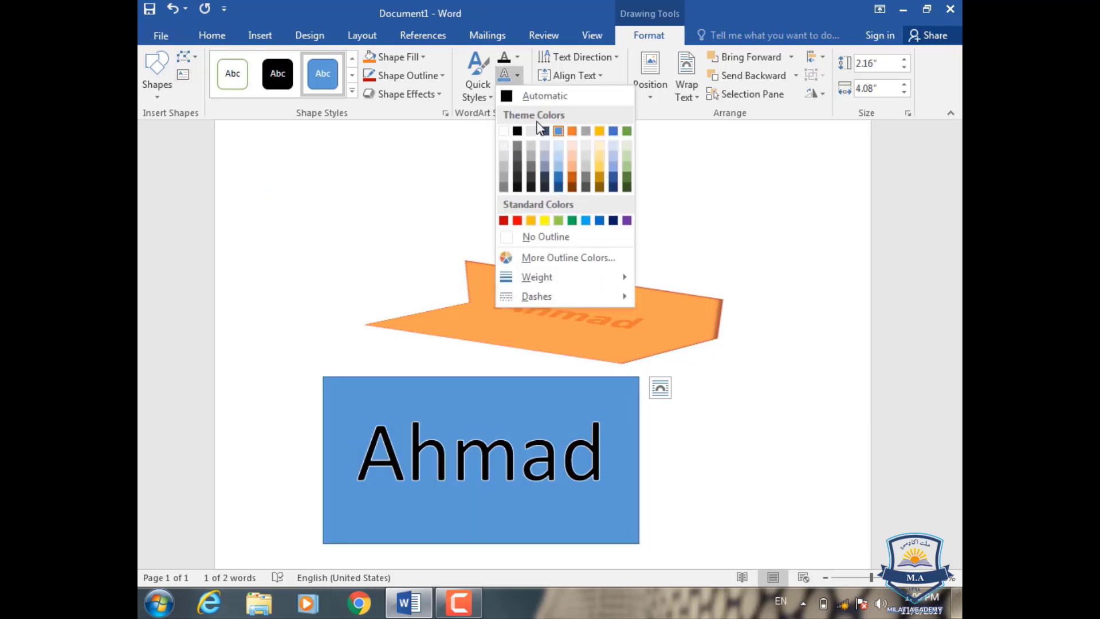
left_click(450, 142)
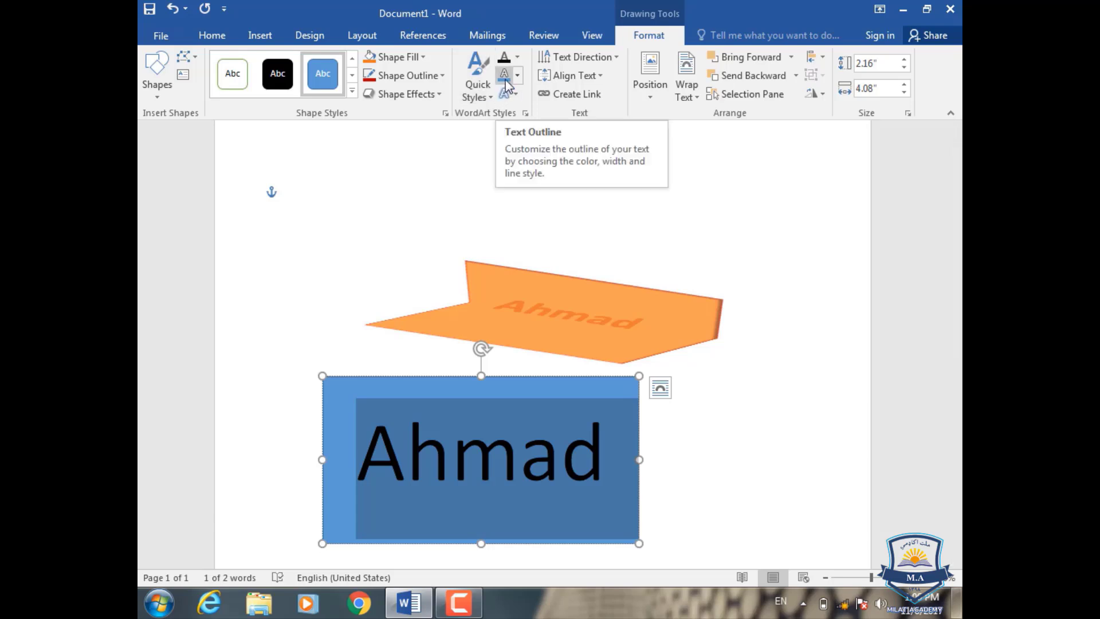
Reapply the orange theme color as the text fill of the notched arrow shape.
left_click(427, 352)
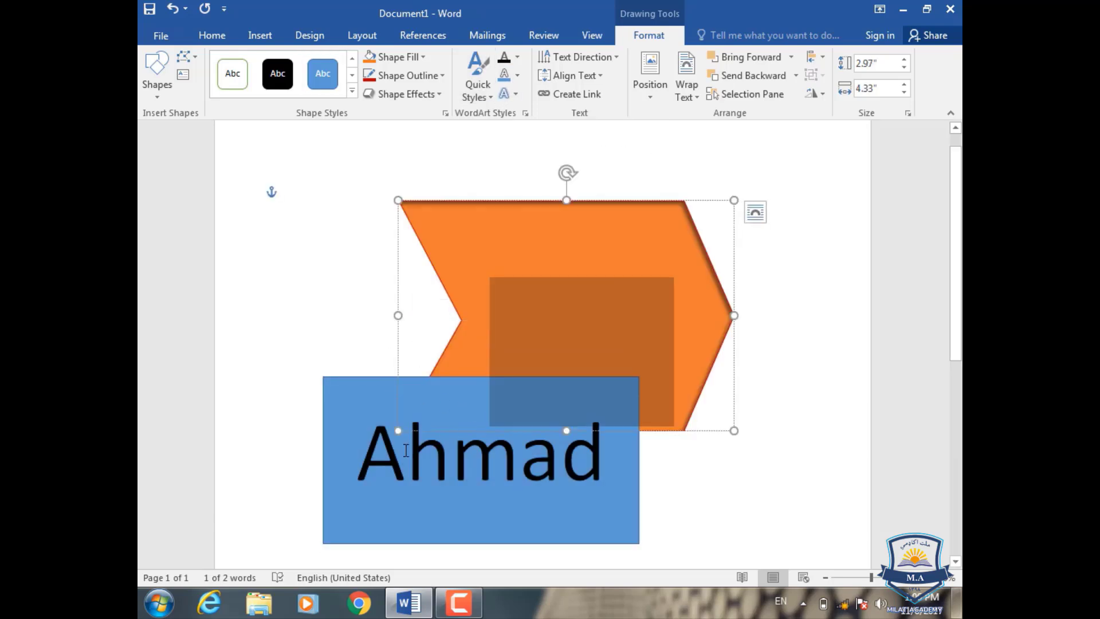
left_click(517, 57)
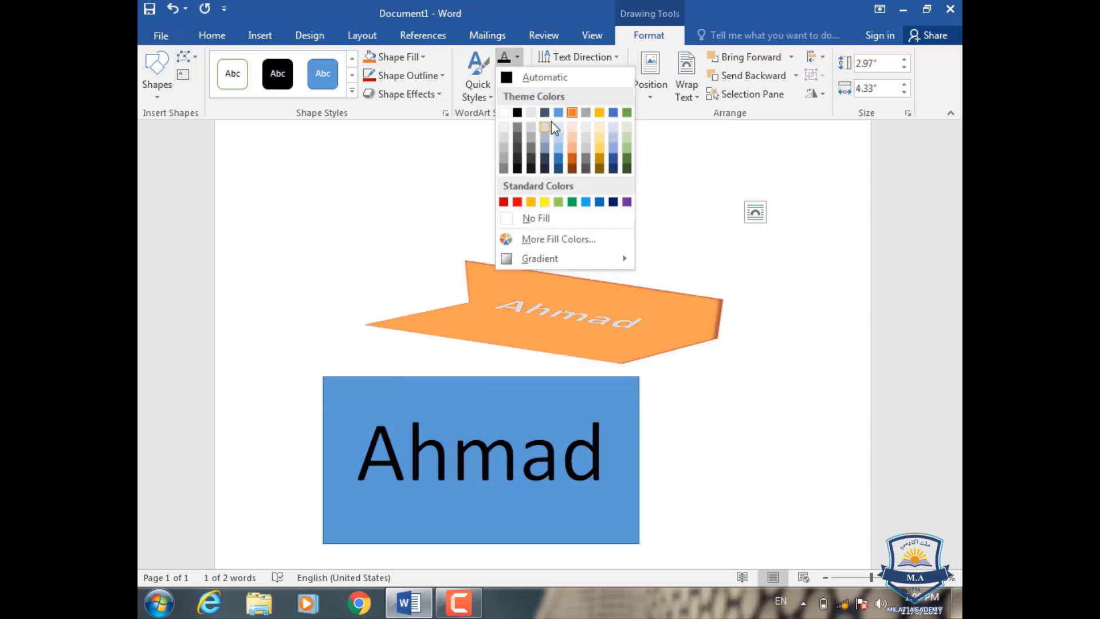
left_click(570, 112)
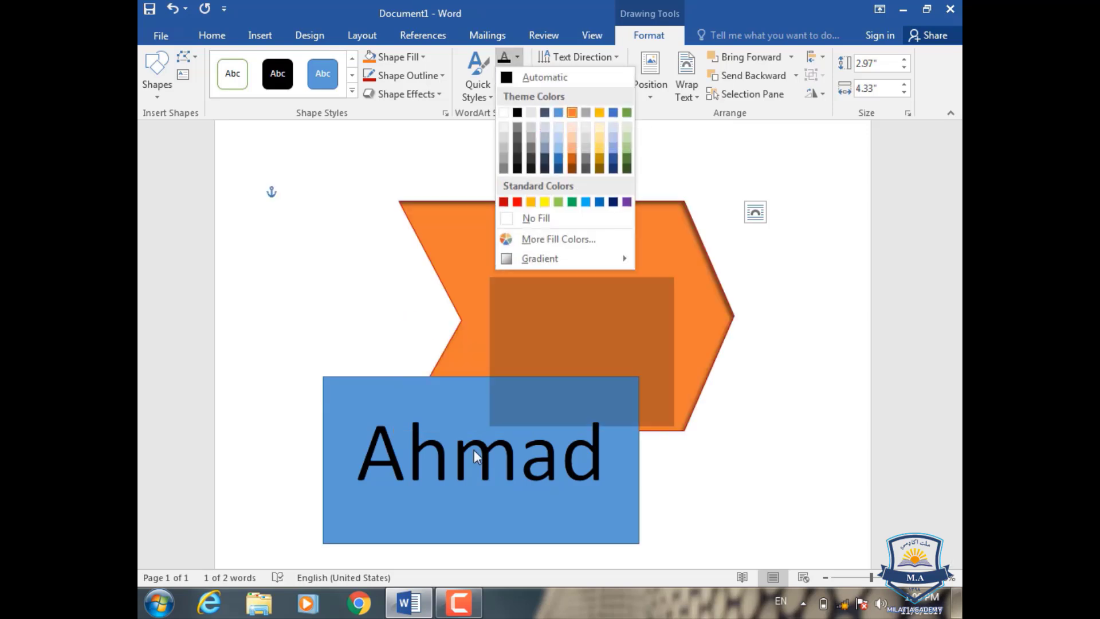
left_click(638, 484)
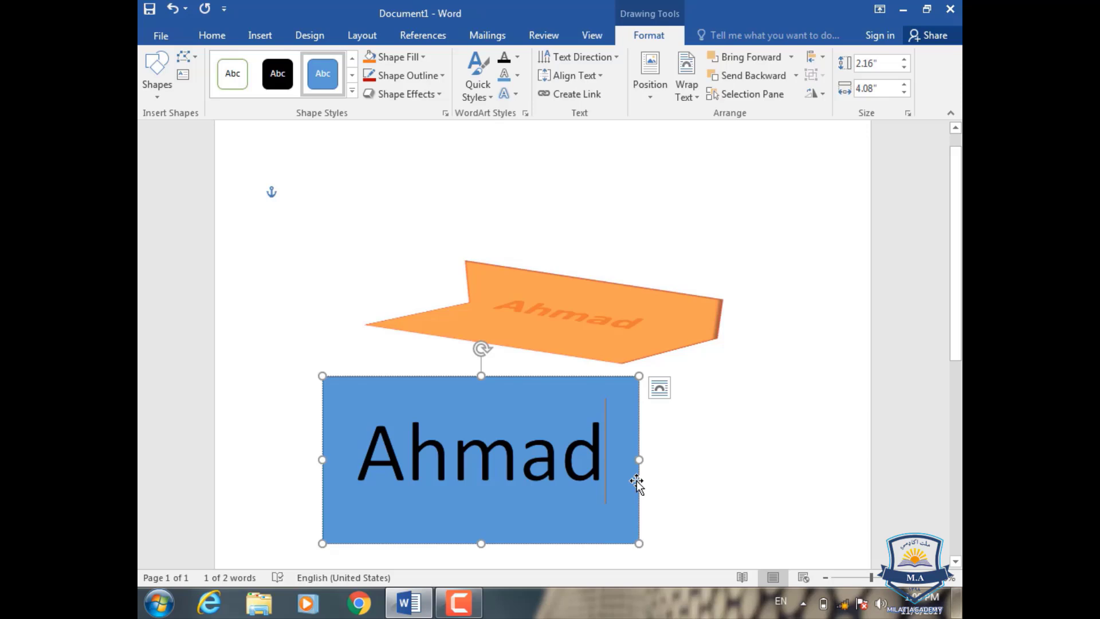
left_click(667, 339)
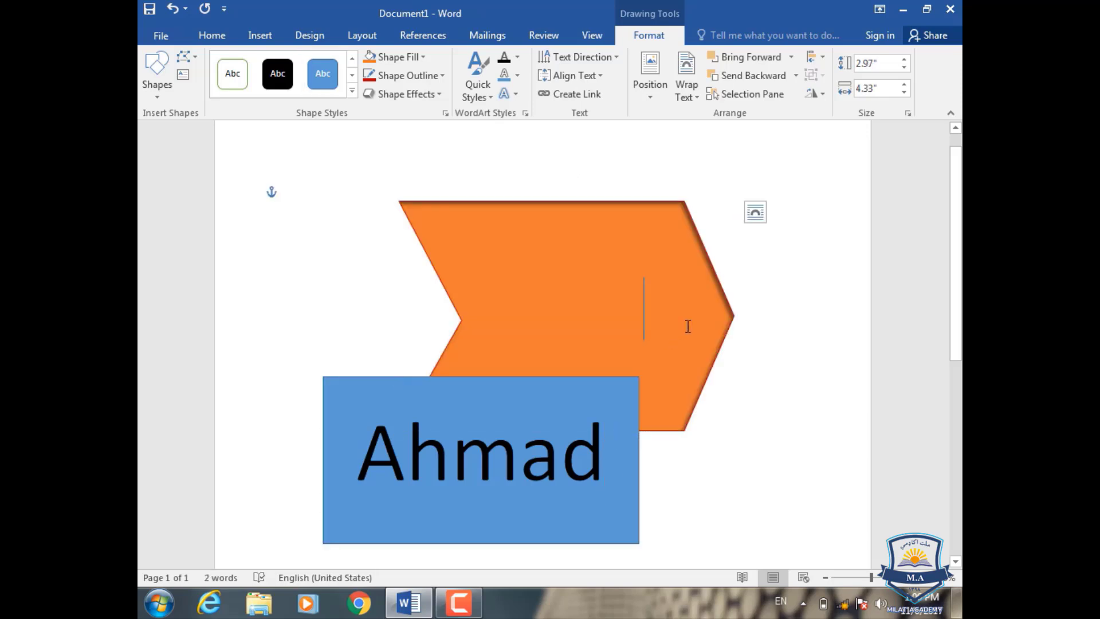
Delete the orange notched arrow shape from the page.
left_click(621, 202)
key("Delete")
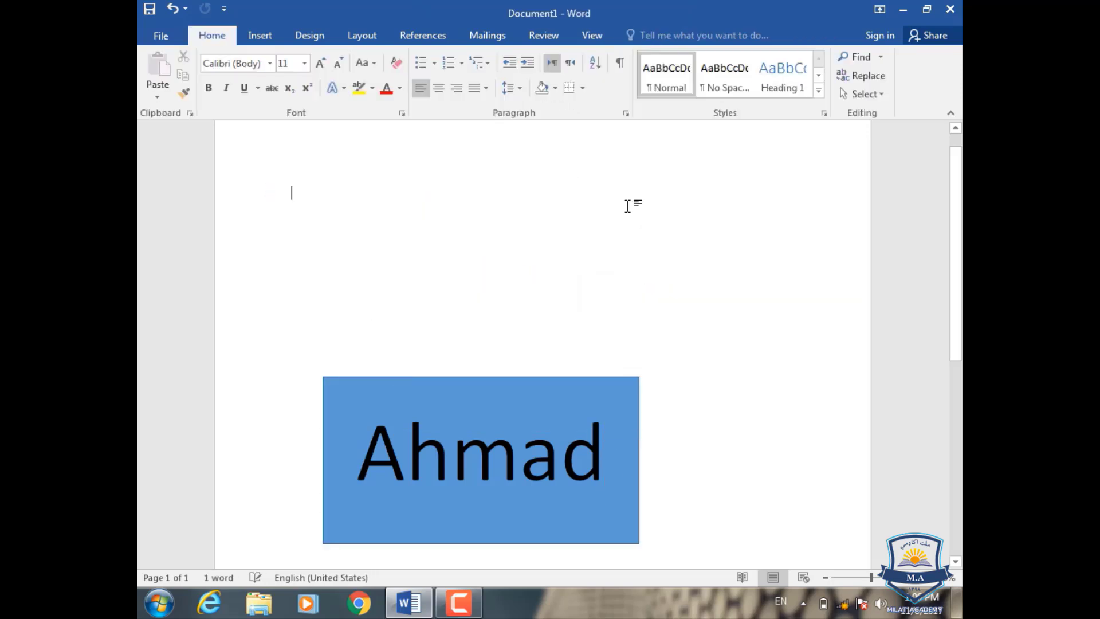
Set the text fill of the name in the blue rectangle to the orange theme color and its text outline to black.
left_click(560, 433)
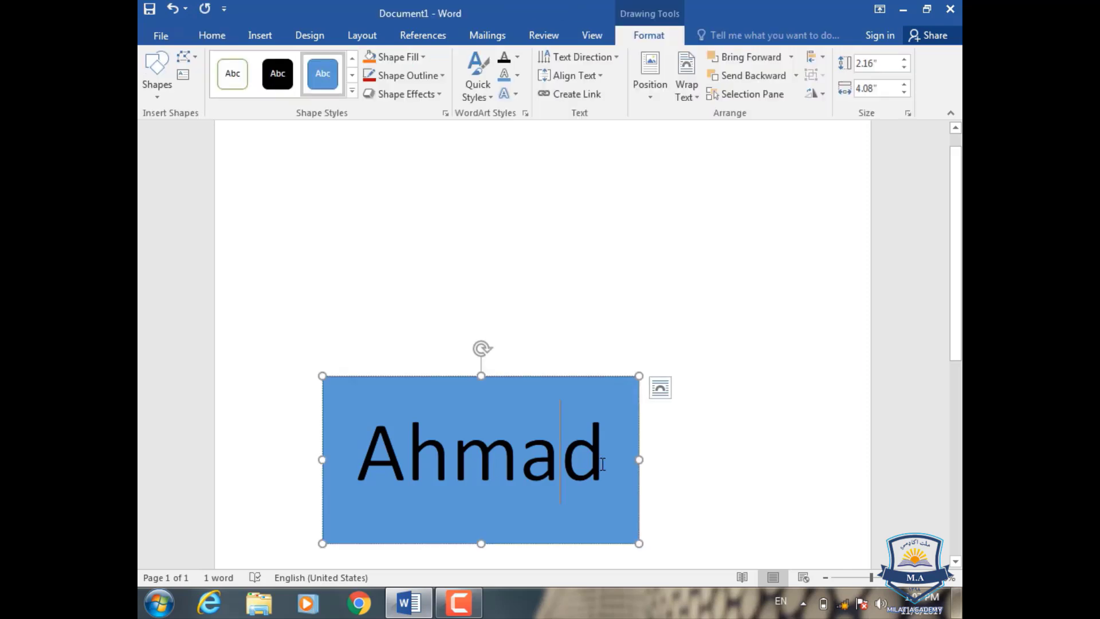
left_click_drag(603, 464, 359, 461)
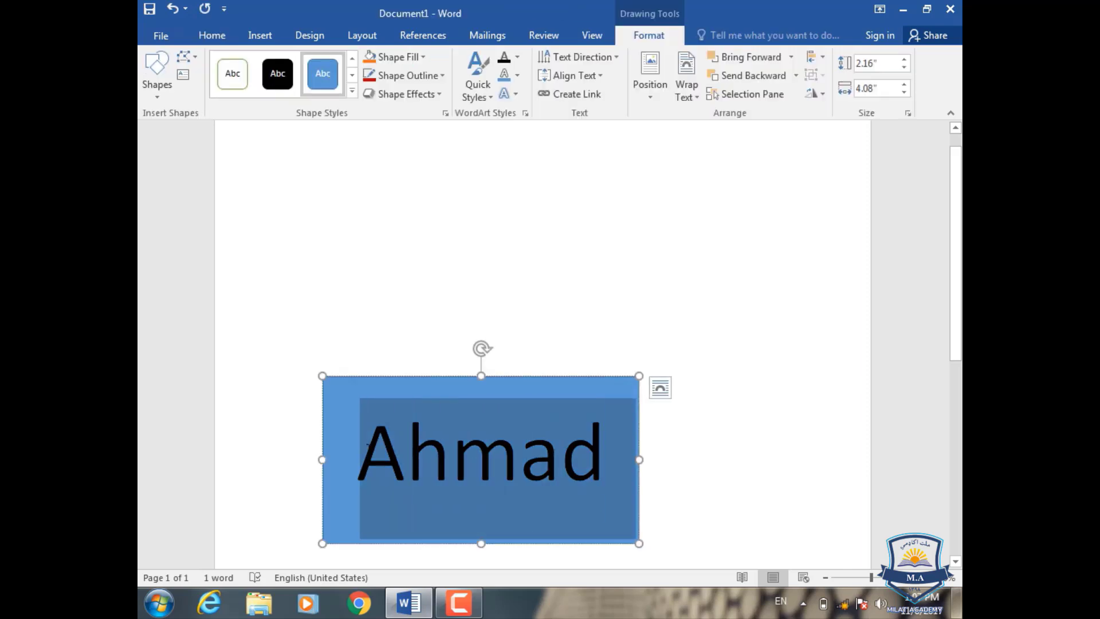
left_click(517, 58)
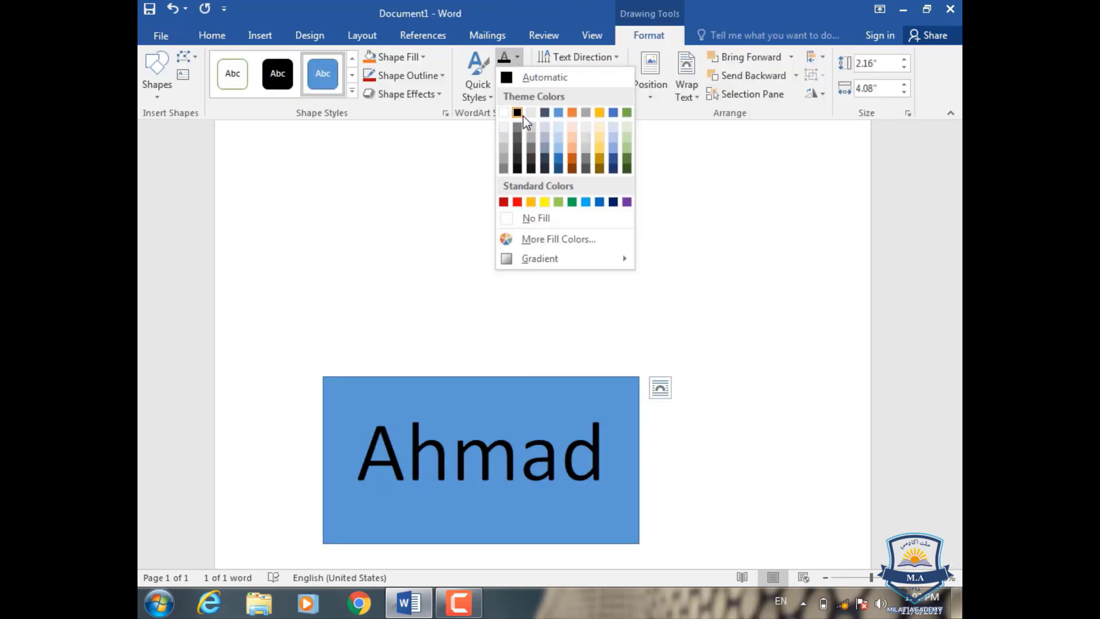
left_click(572, 117)
left_click(517, 79)
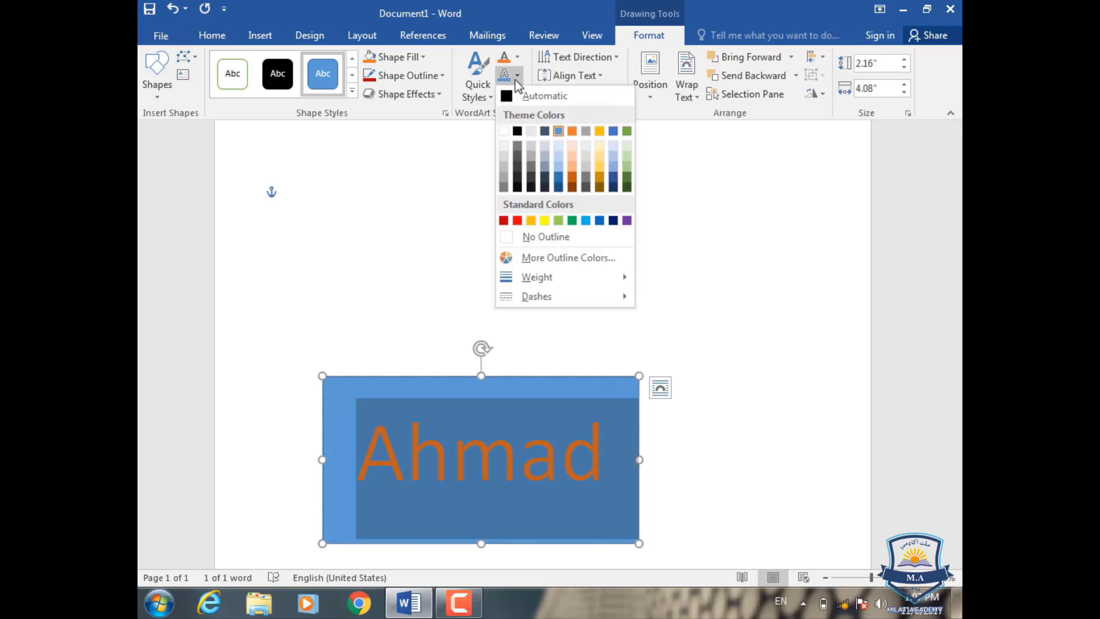
left_click(517, 131)
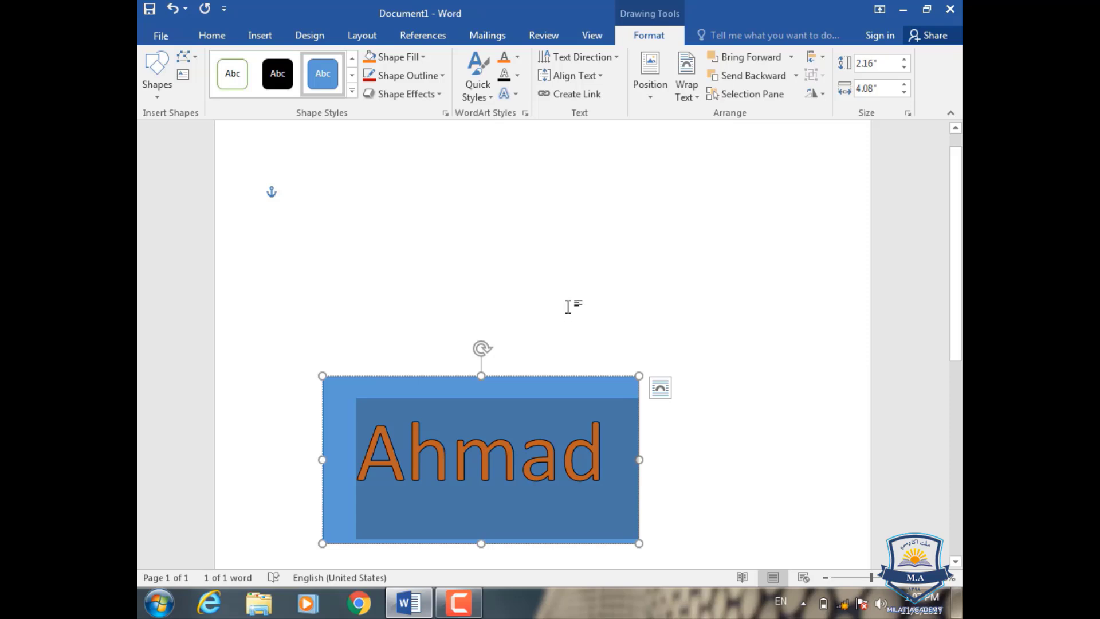
Transform the name in the blue rectangle with the second Warp effect in the first row of text effects.
left_click(517, 96)
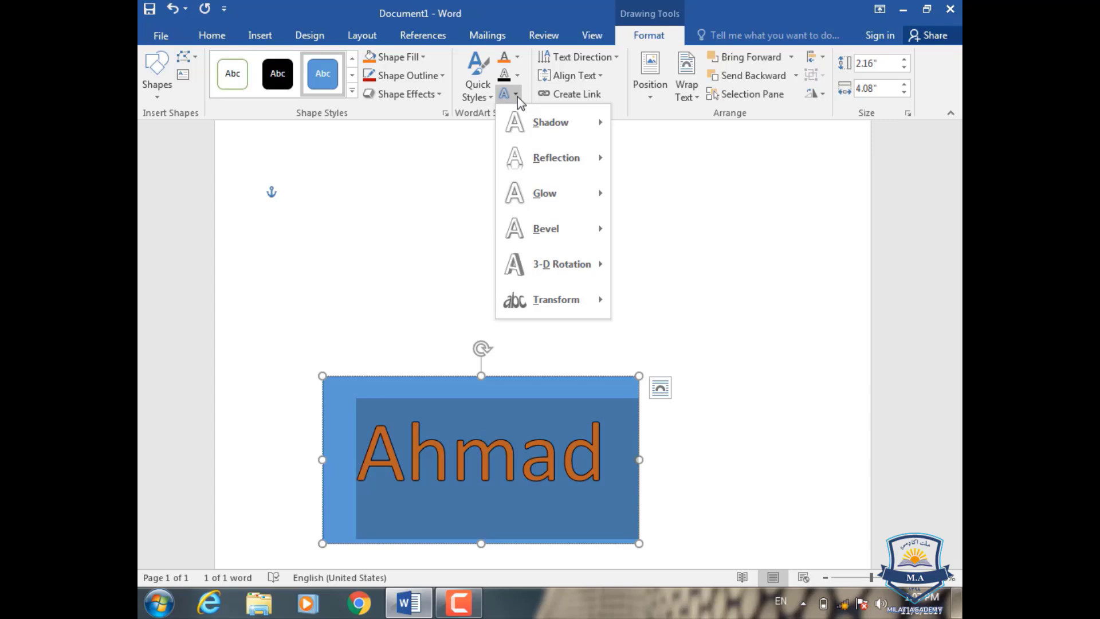
mouse_move(596, 264)
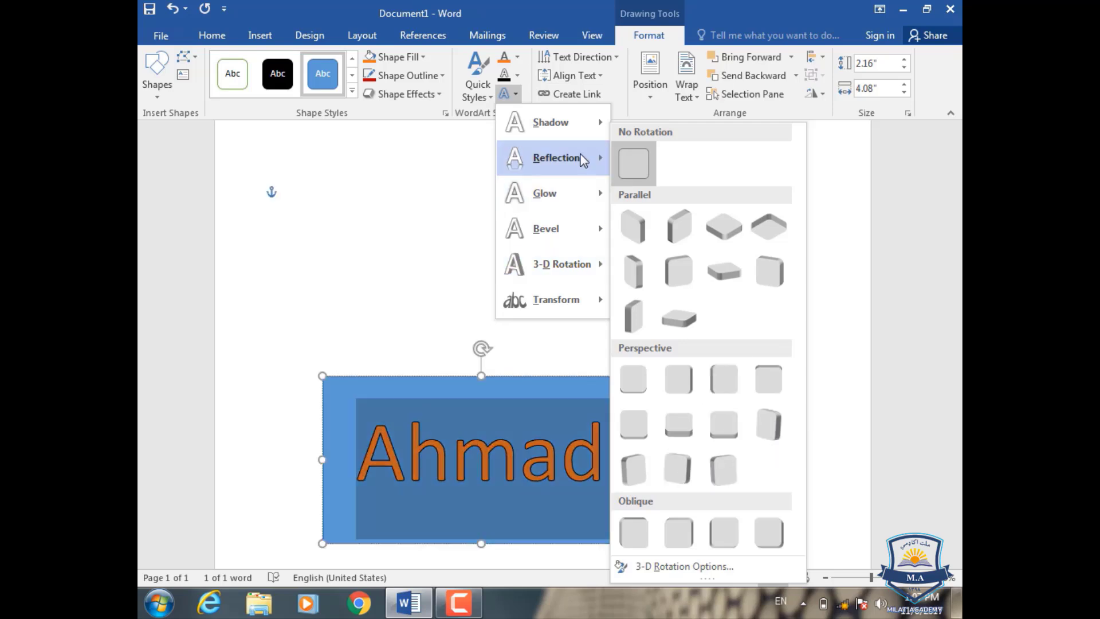
mouse_move(583, 160)
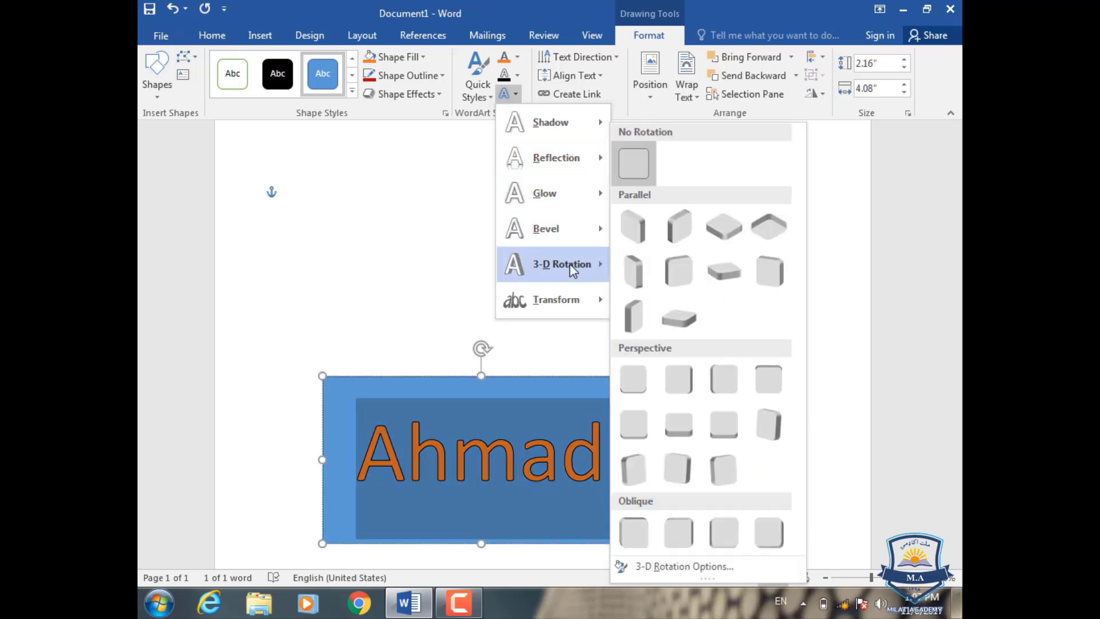
mouse_move(565, 303)
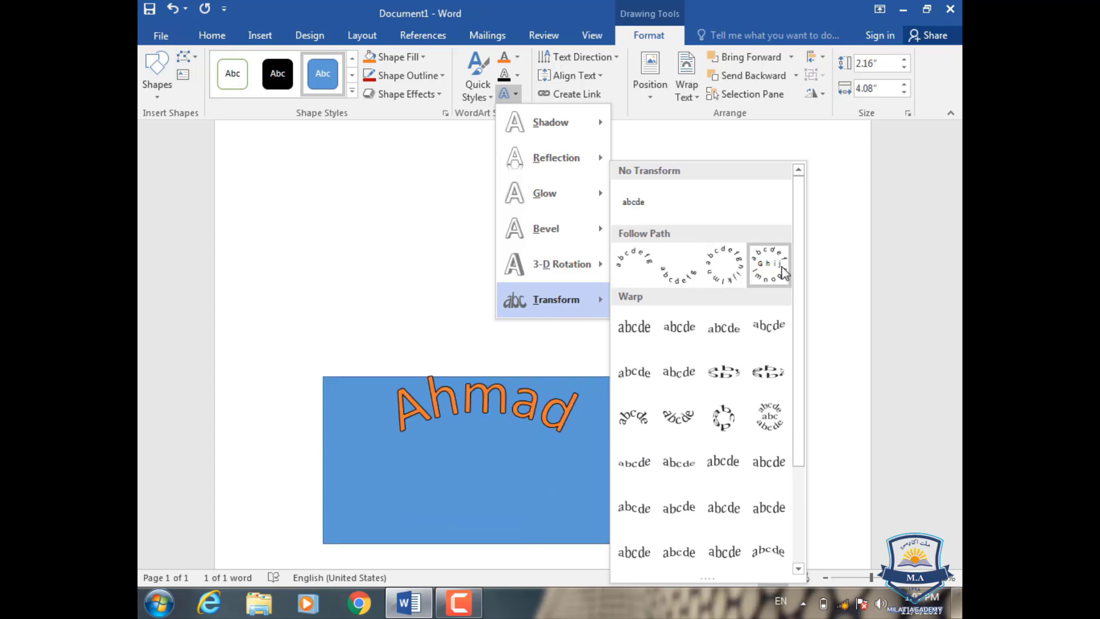
left_click(696, 331)
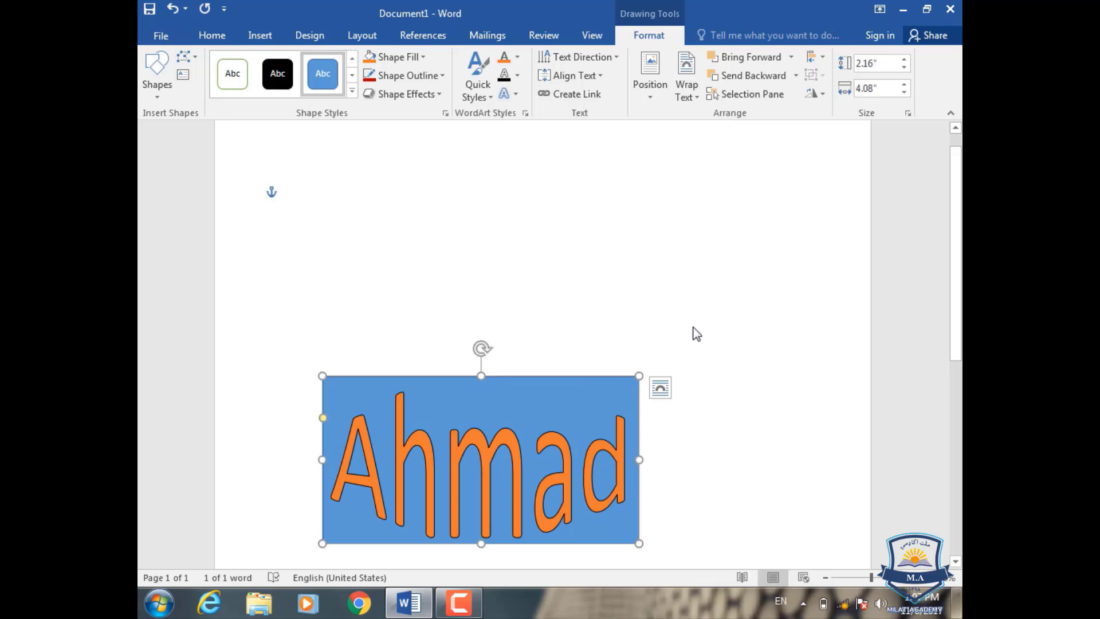
Try rotating all text in the blue rectangle 90° and undo the rotation.
scroll(624, 347, "down", 1)
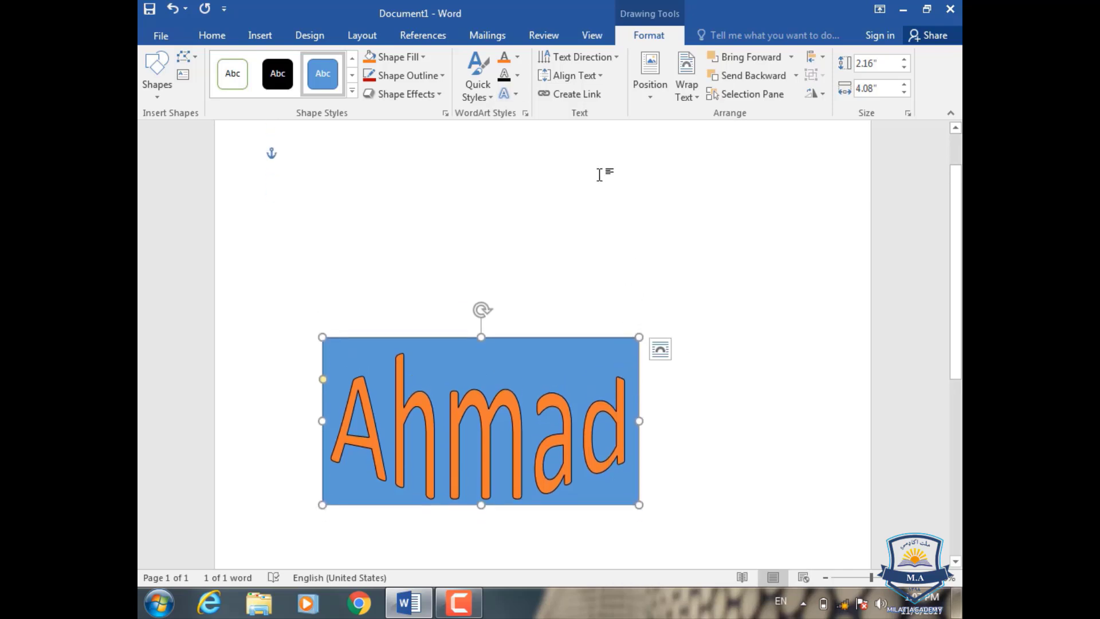
left_click(611, 57)
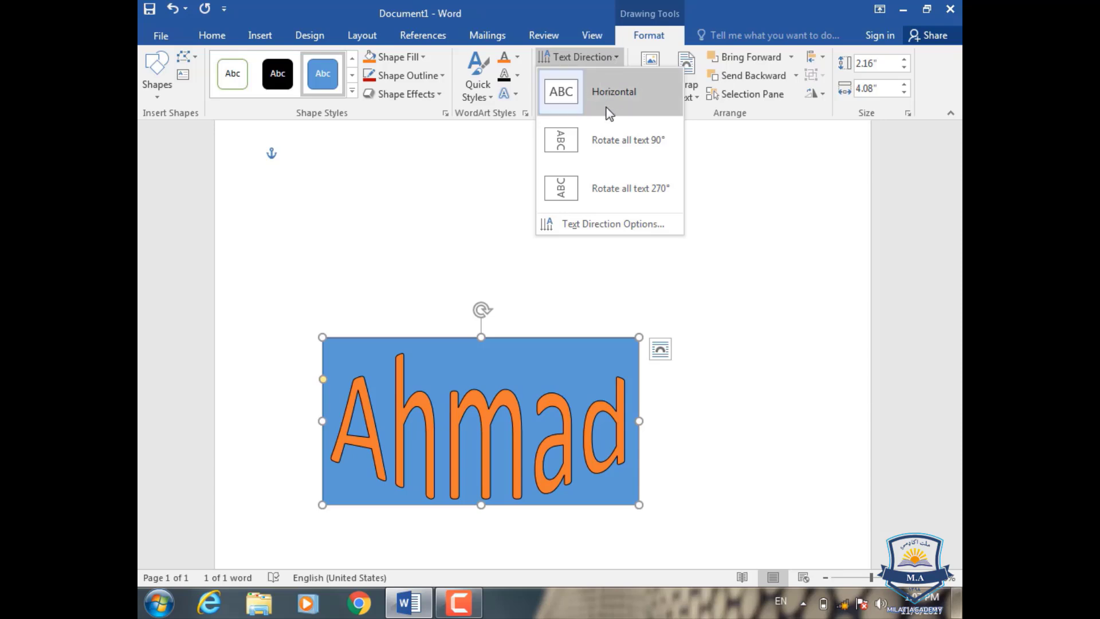
left_click(608, 140)
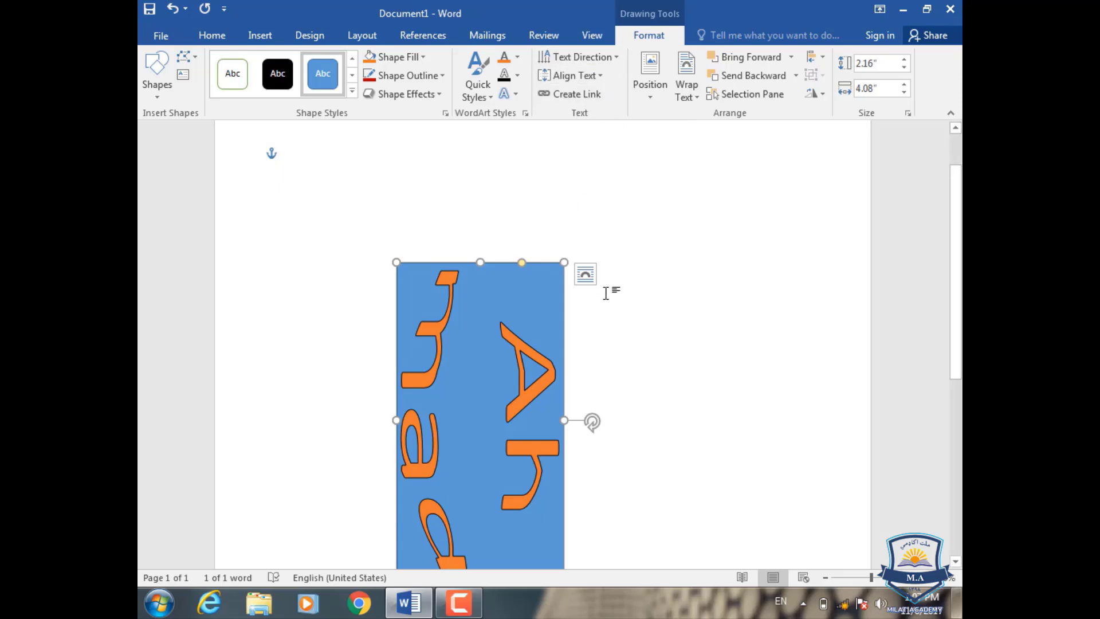
key("ctrl+z")
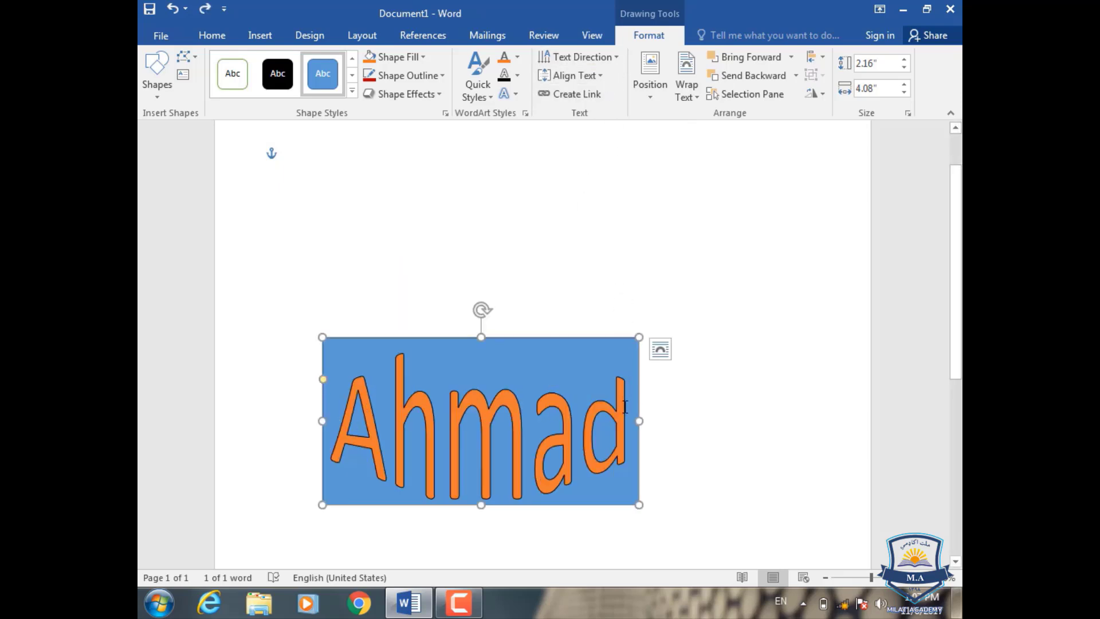
Select the name in the blue rectangle, rotate all text 90° and return it to Horizontal.
left_click(626, 408)
left_click_drag(616, 413, 356, 402)
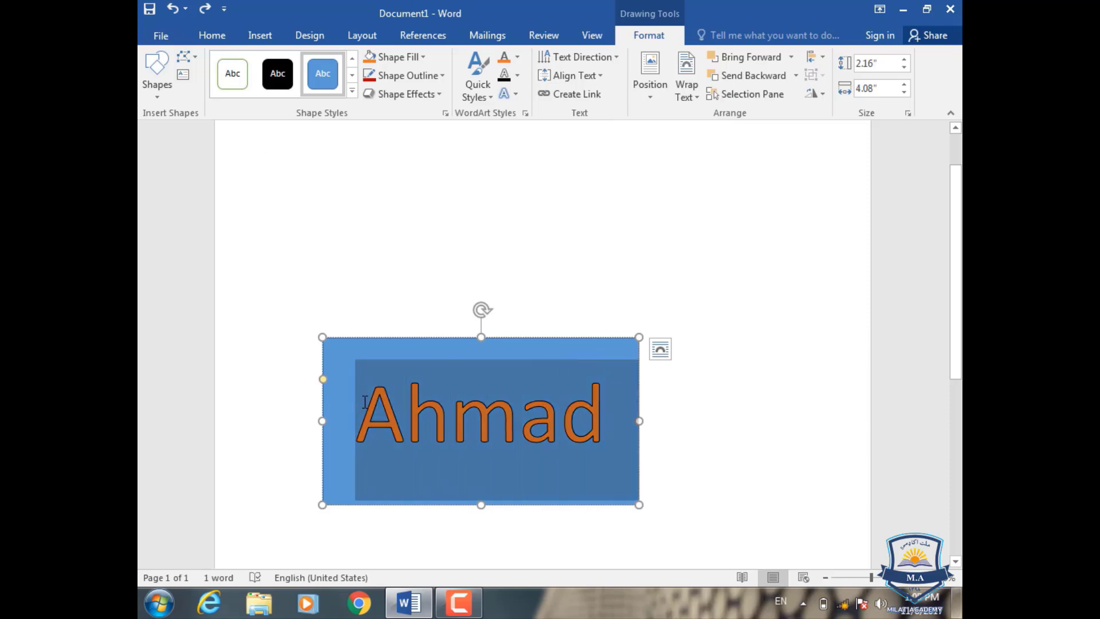
left_click(614, 57)
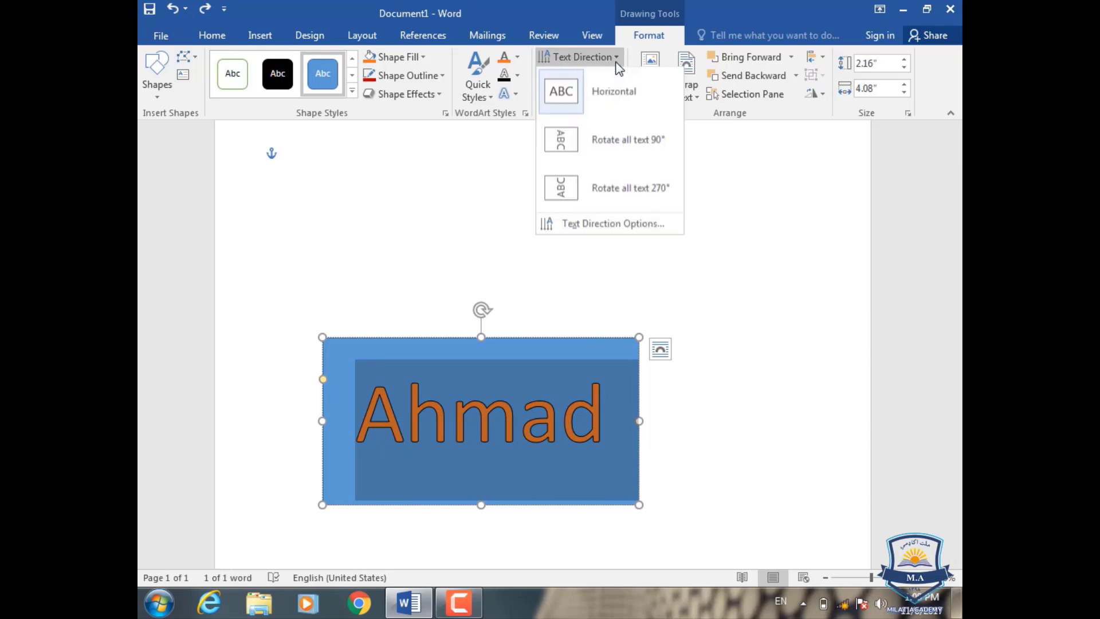
left_click(609, 141)
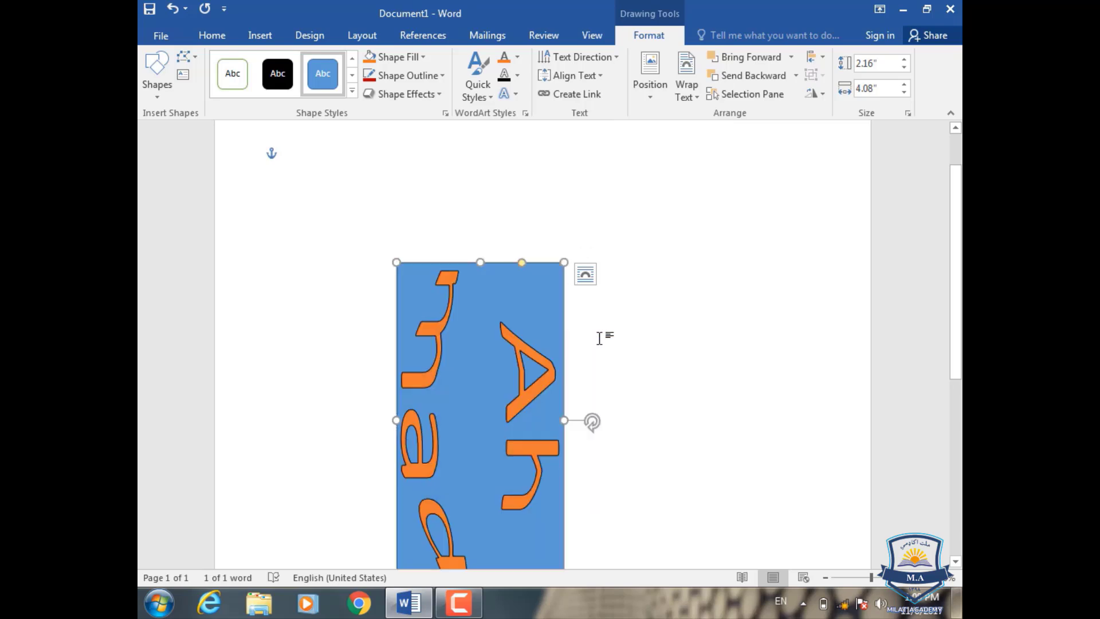
left_click(586, 58)
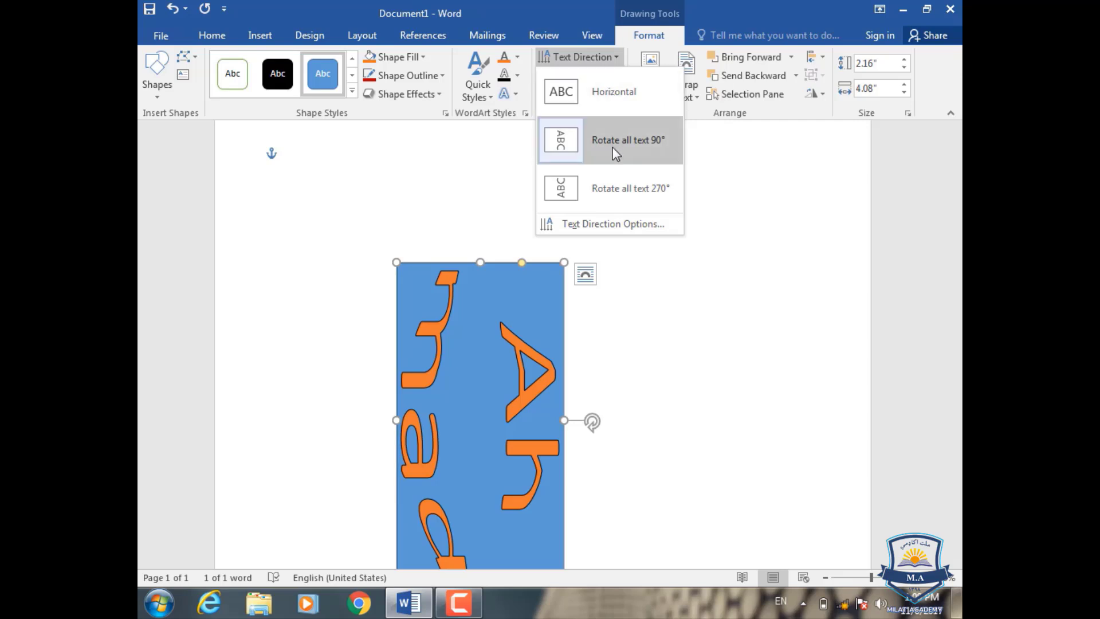
left_click(623, 101)
Try the 90° and 270° text directions on the blue rectangle's text and restore Horizontal.
left_click(619, 59)
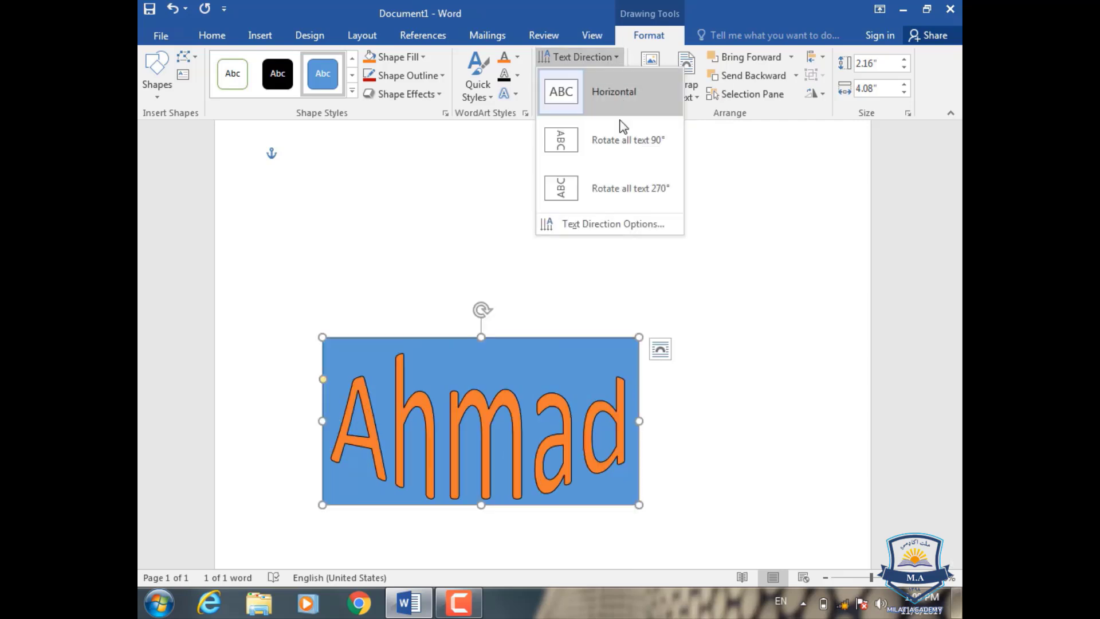
left_click(619, 140)
left_click(603, 59)
left_click(614, 183)
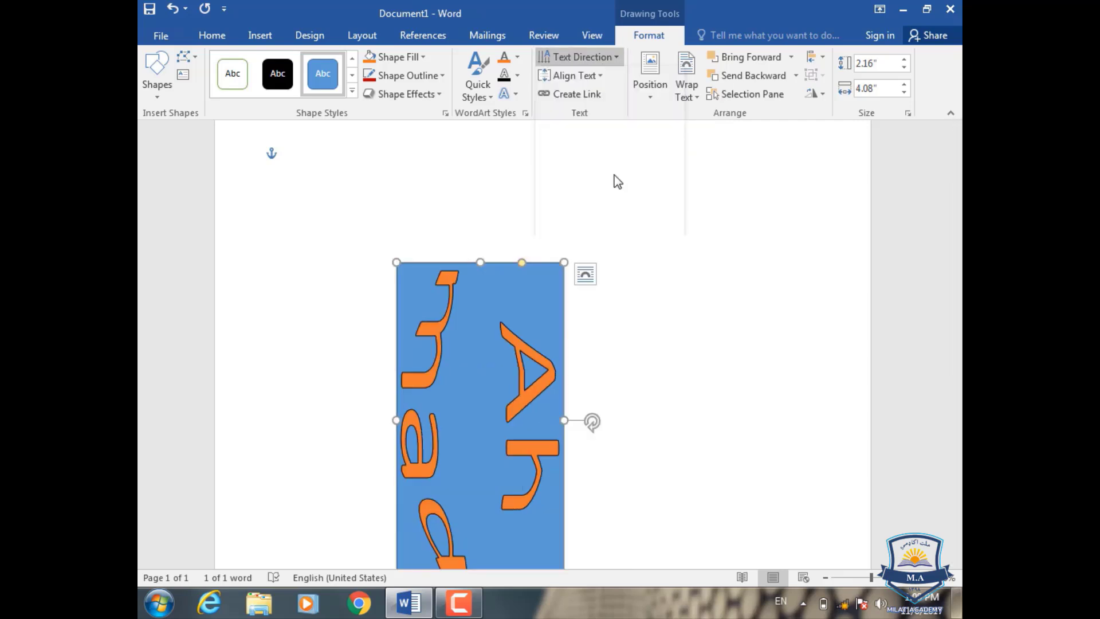
left_click(582, 57)
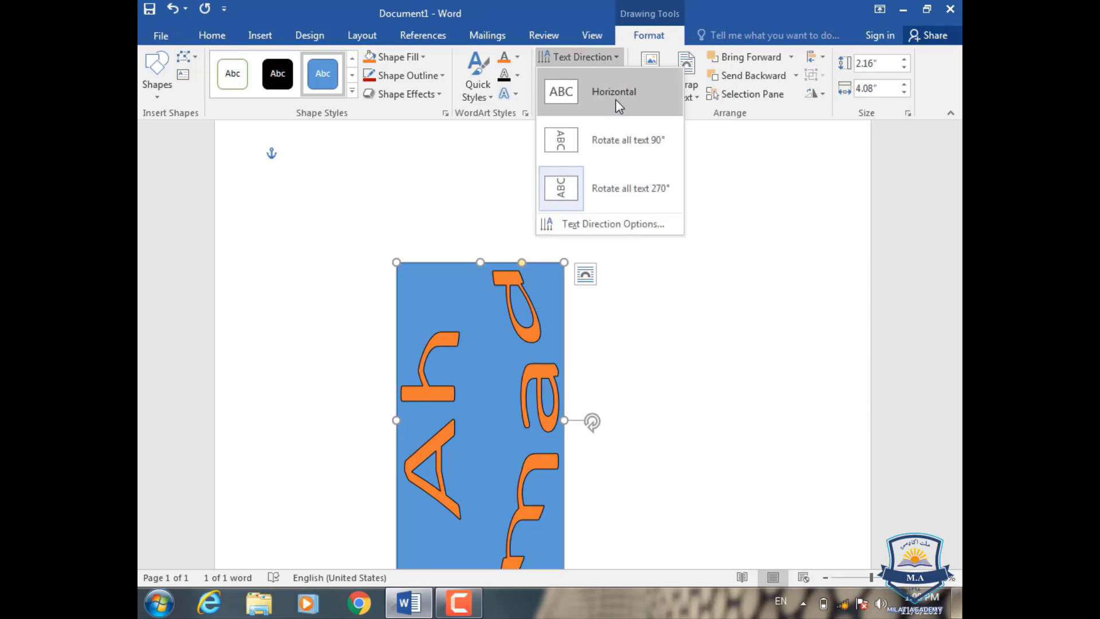
left_click(617, 104)
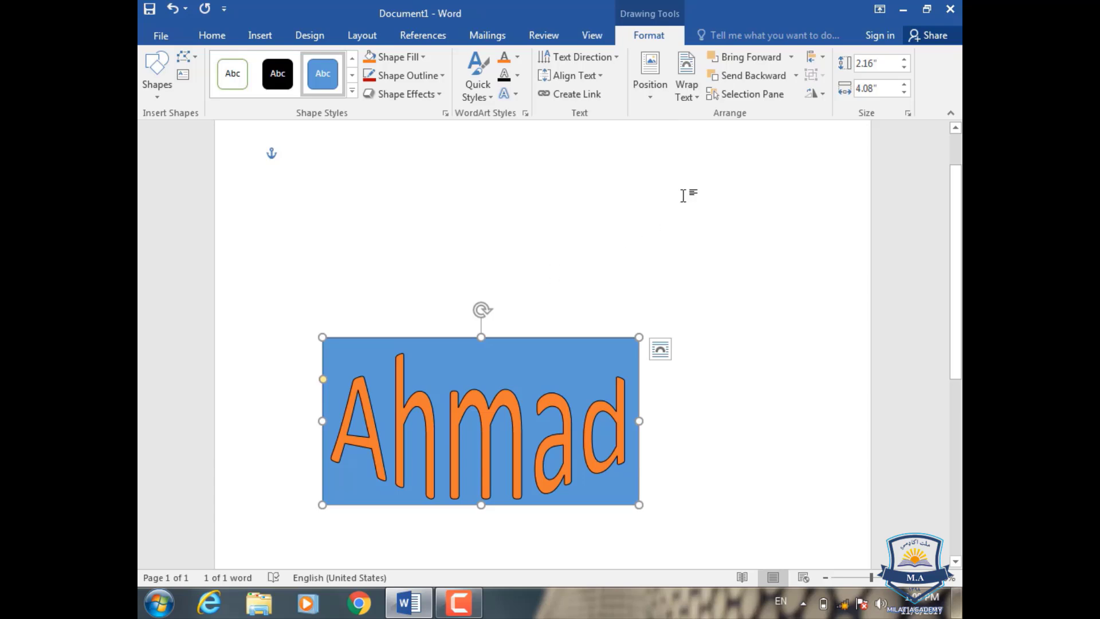
Align the blue rectangle's text to Top, select the name and set its alignment back to Middle.
left_click(597, 75)
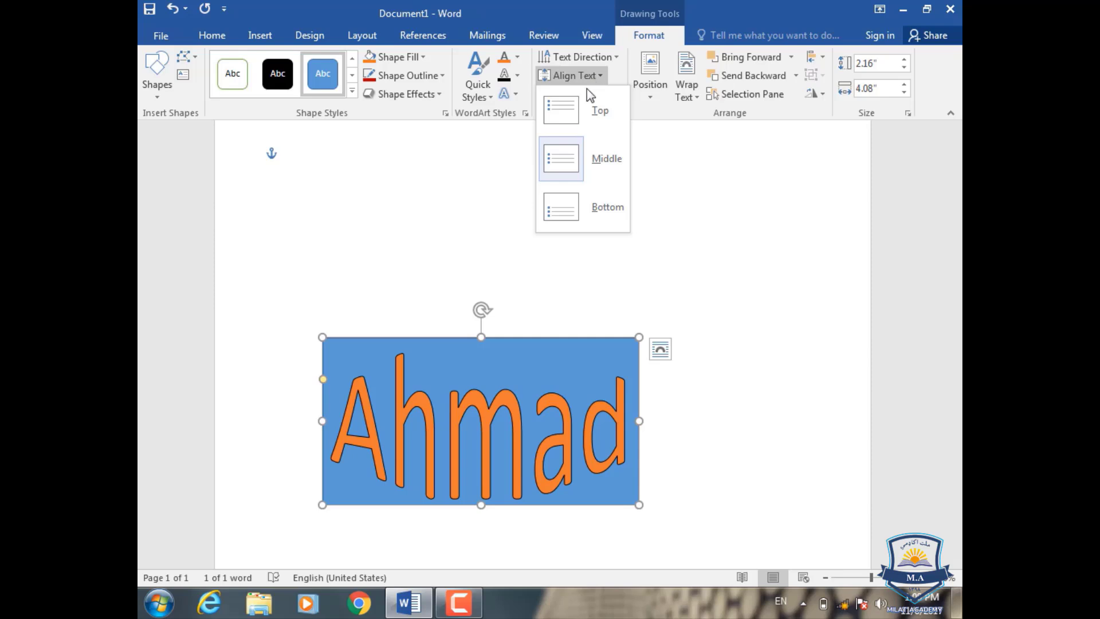
left_click(577, 118)
left_click(590, 443)
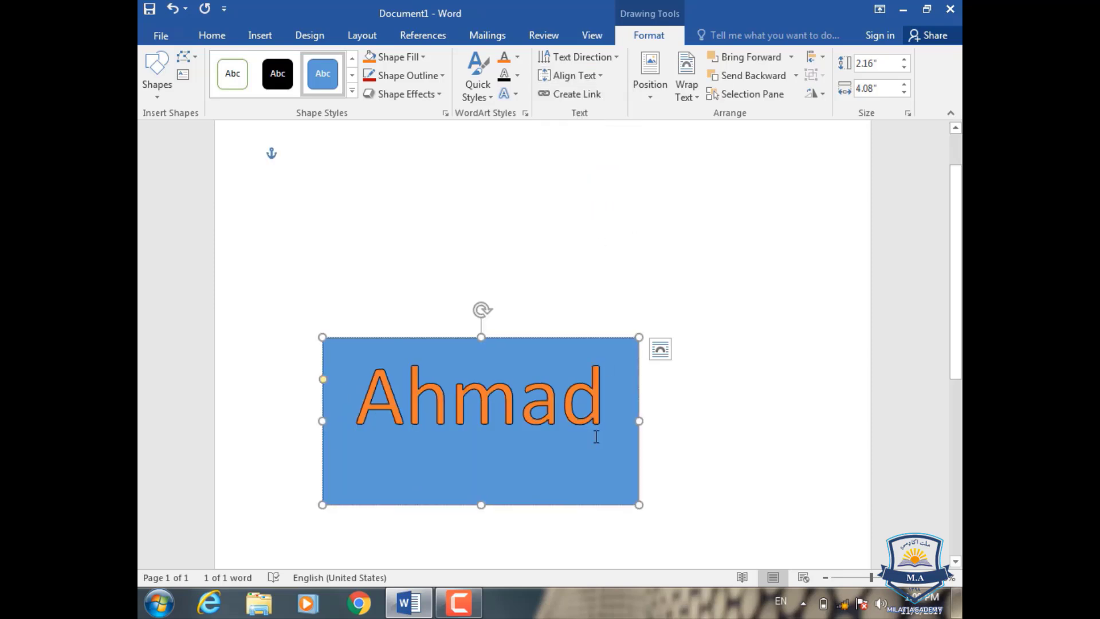
left_click_drag(605, 423, 352, 416)
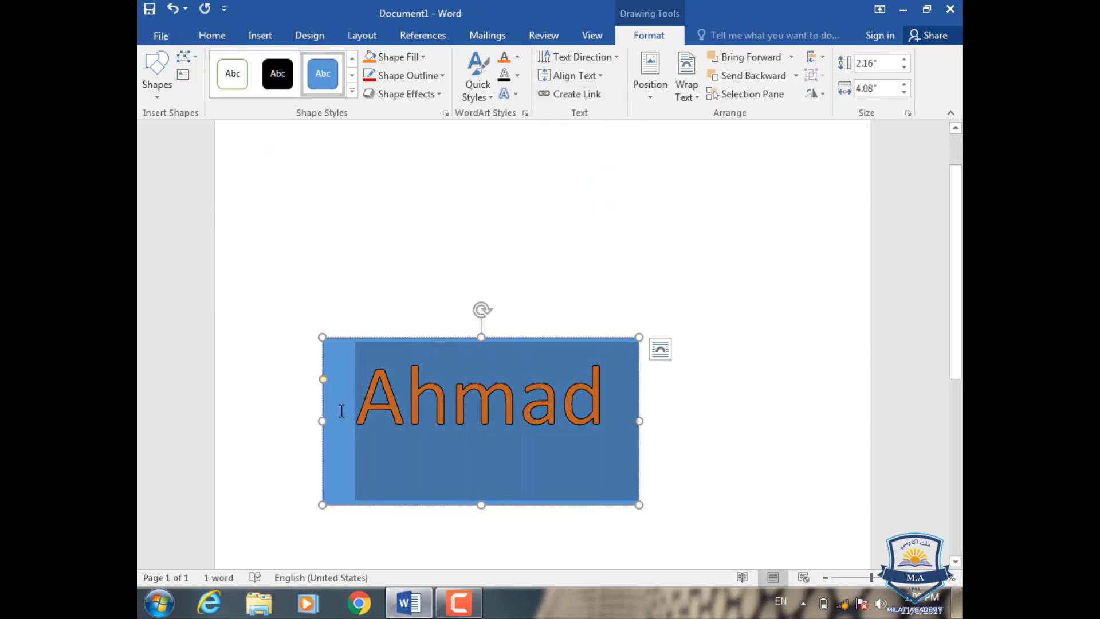
left_click(597, 75)
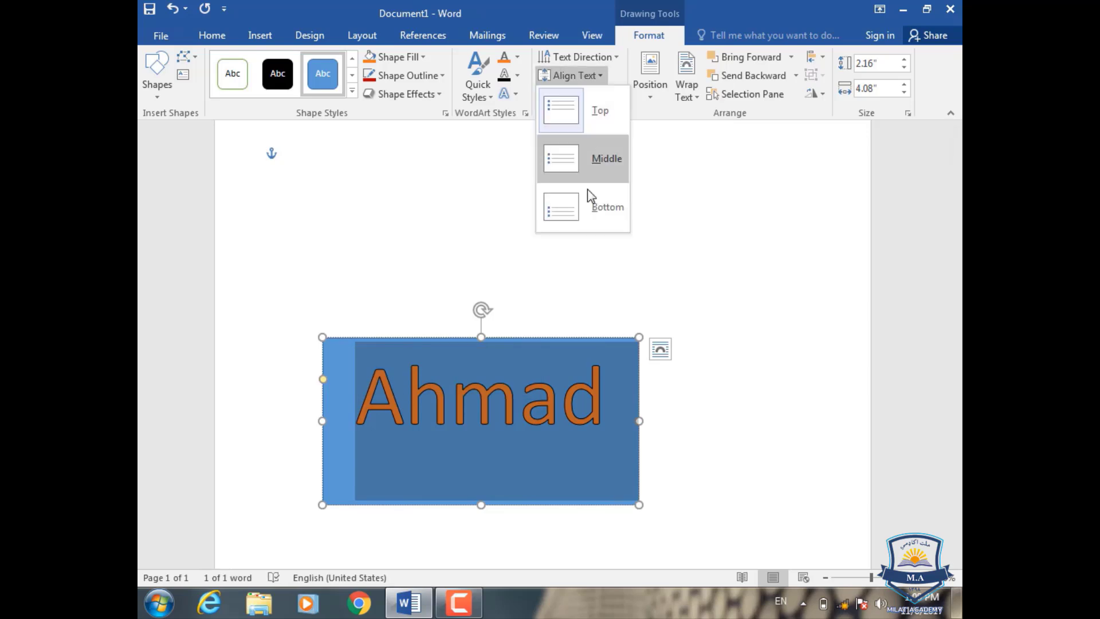
left_click(596, 165)
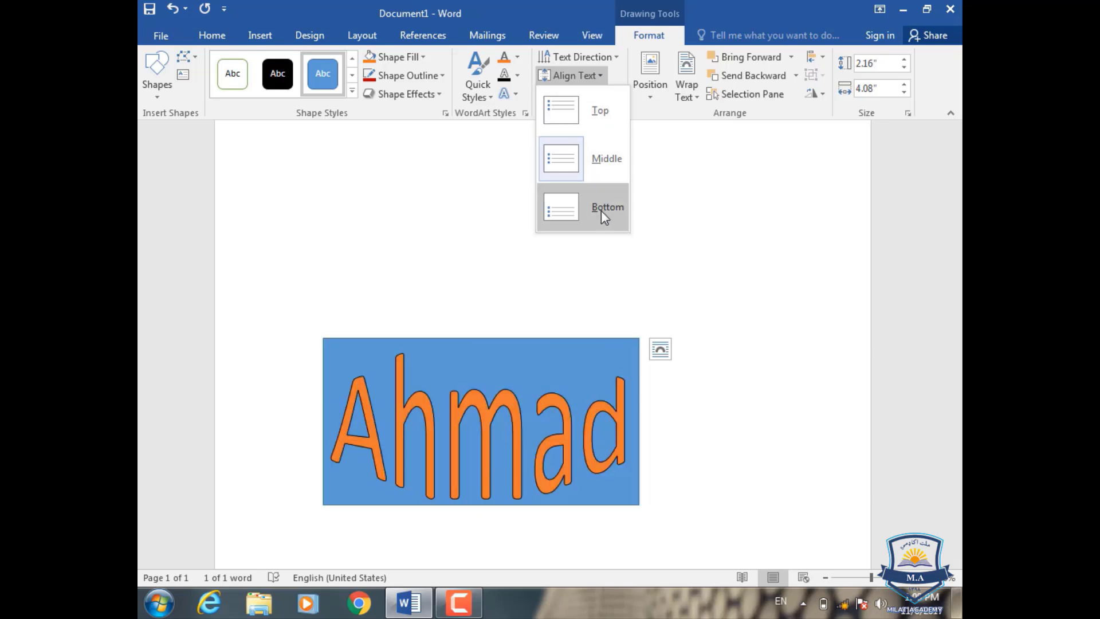
Try Bottom alignment on the blue rectangle's text, start Create Link without choosing a target, and undo the alignment.
left_click(600, 211)
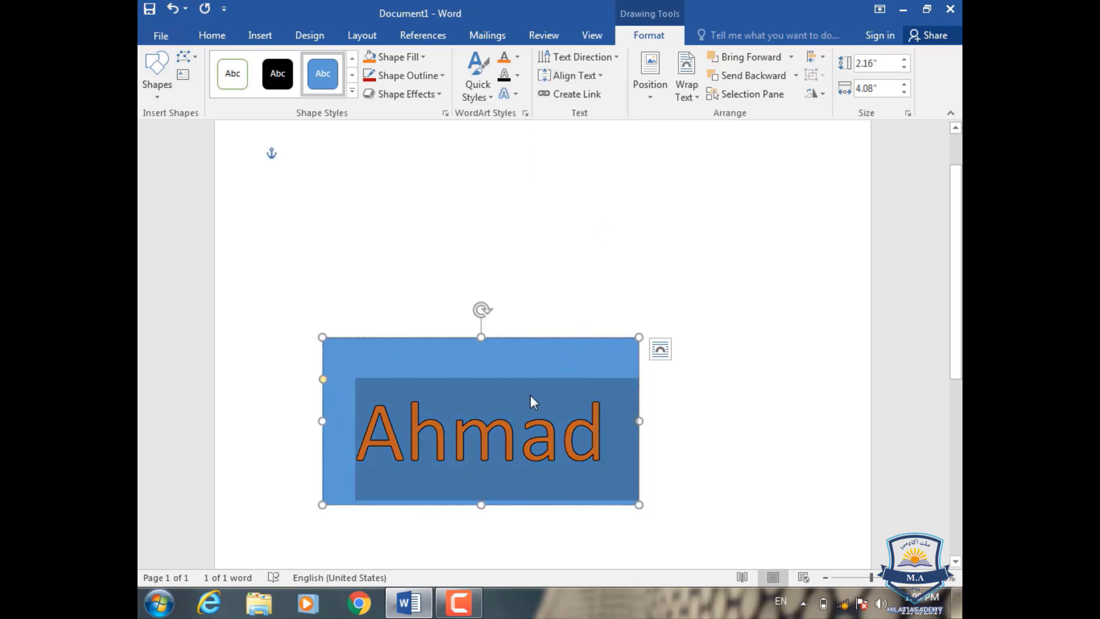
left_click(479, 371)
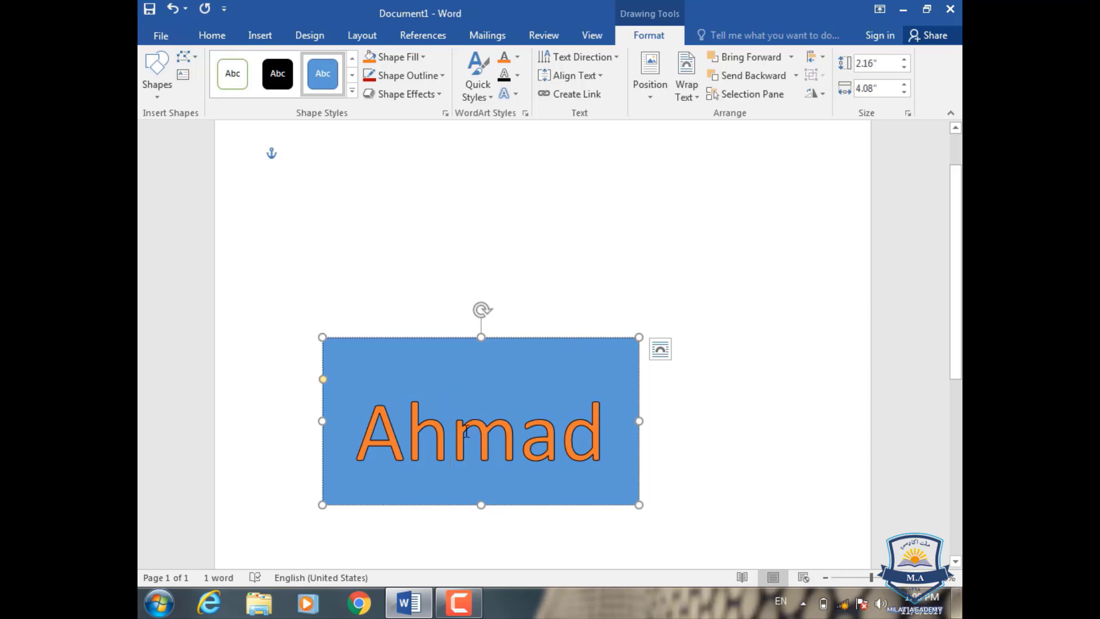
left_click(575, 98)
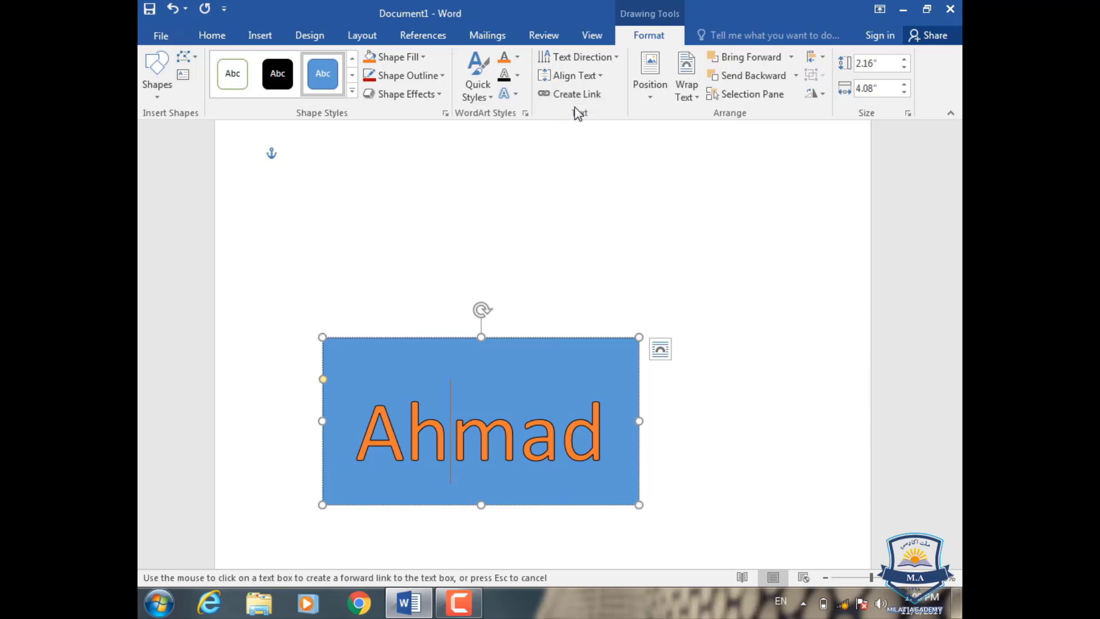
key("ctrl+z")
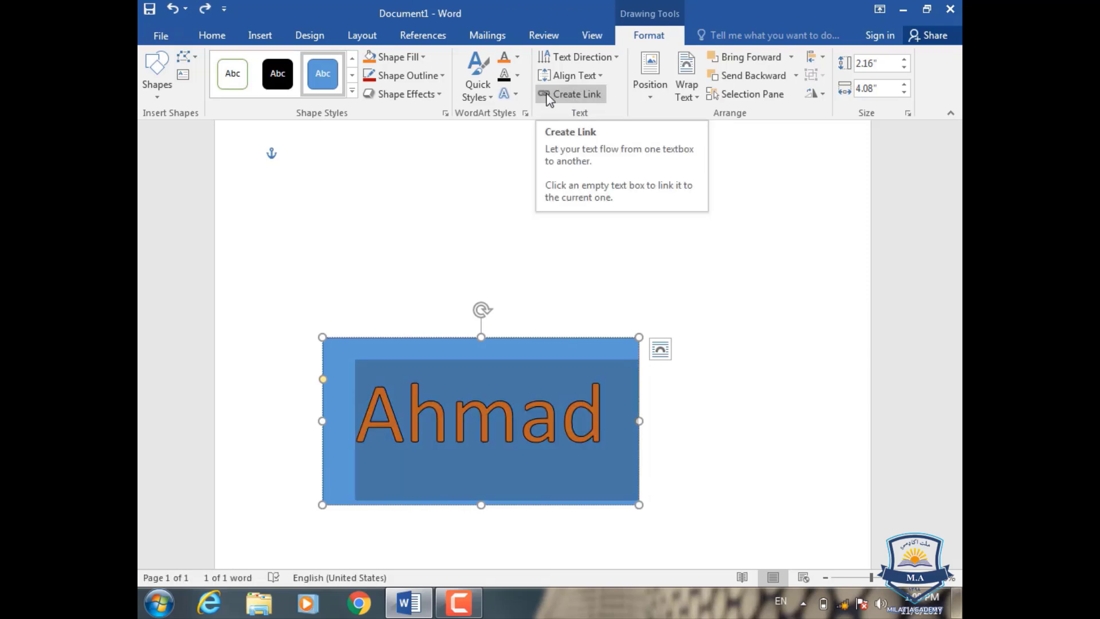